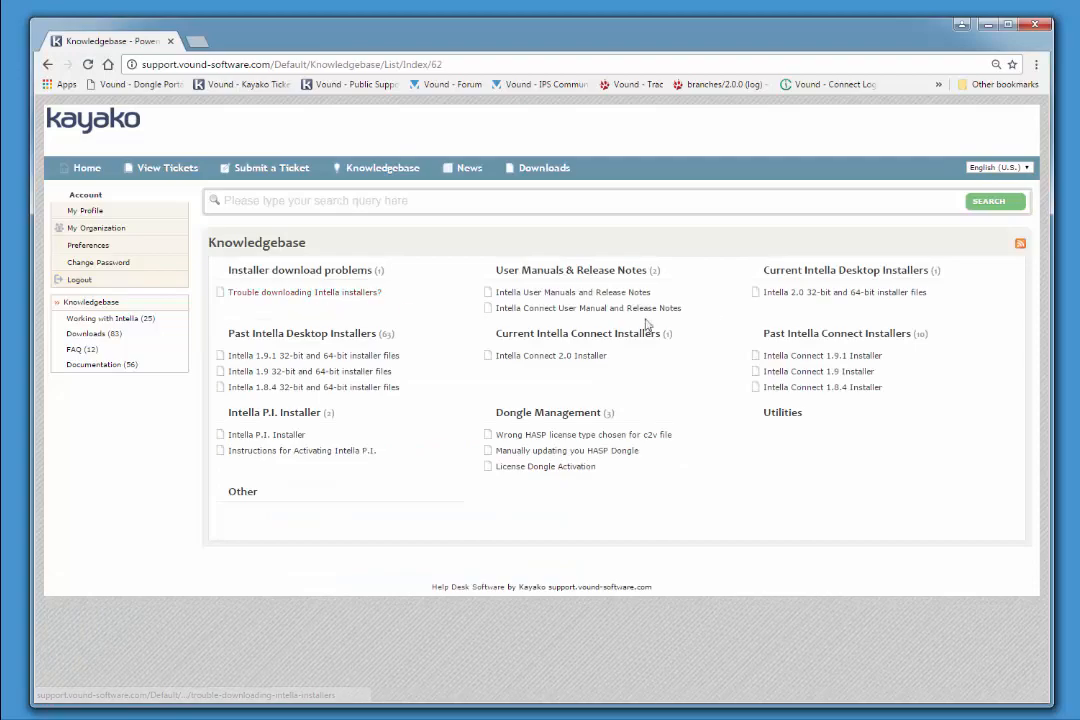
- Open the knowledgebase article for the Intella 2.0 32-bit and 64-bit installer files and launch the setup file from the desktop
left_click(797, 296)
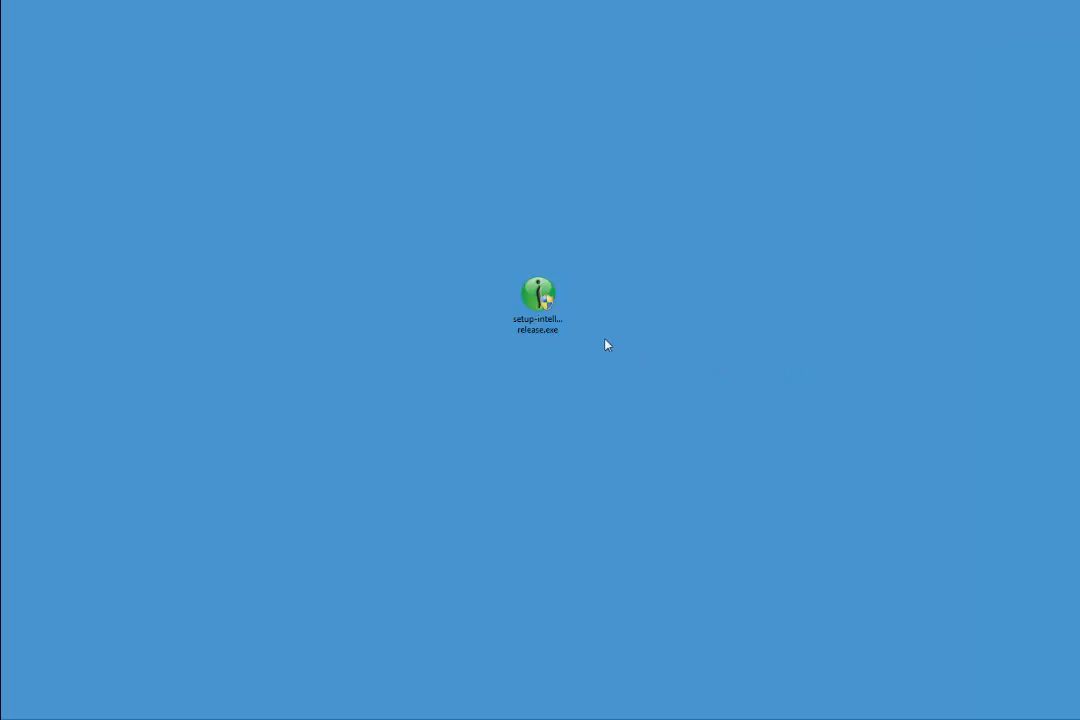
left_click(541, 313)
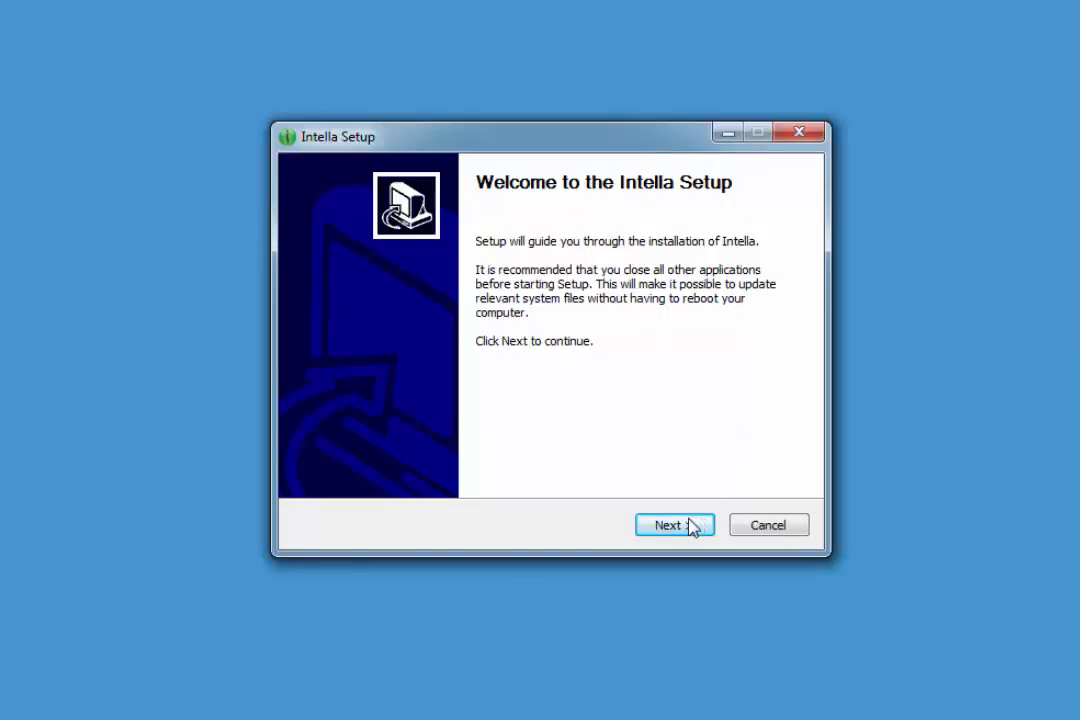
- Proceed past the setup's welcome page, scroll through the software license agreement and accept it
left_click(686, 522)
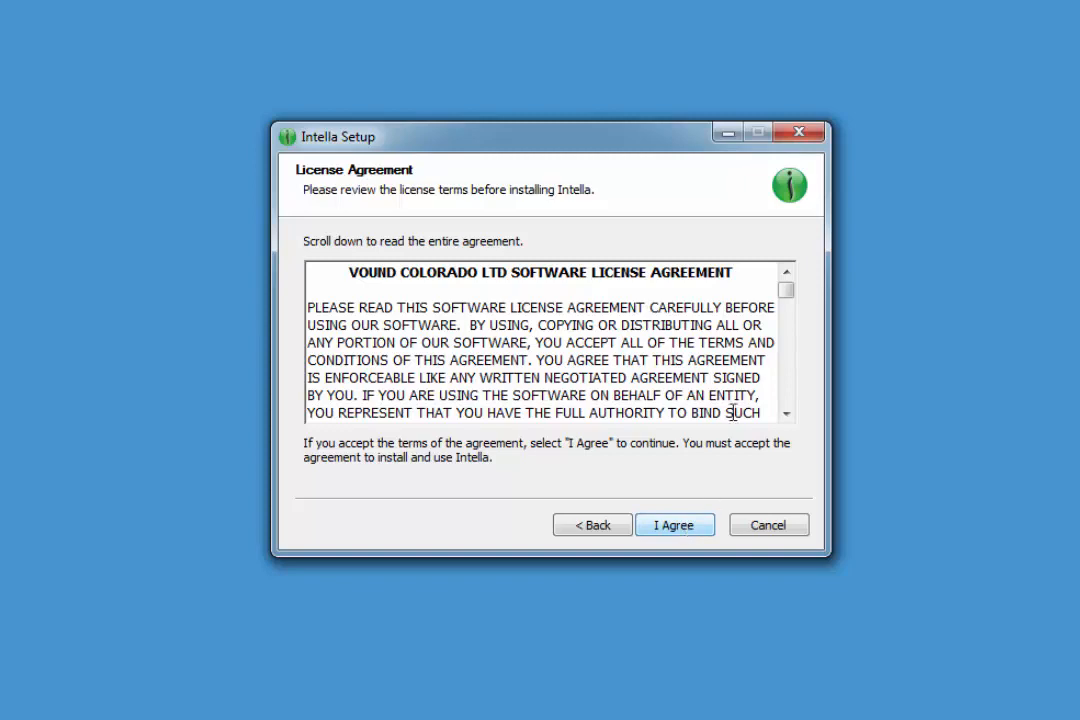
left_click_drag(786, 296, 788, 412)
left_click(676, 531)
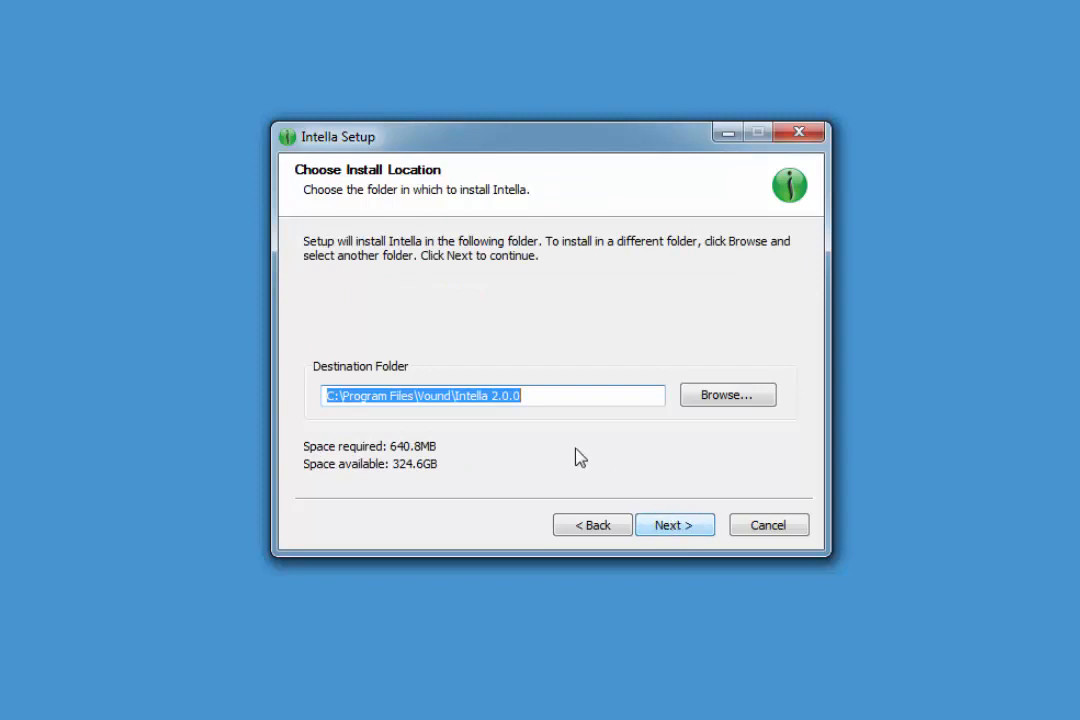
- Set the installation destination folder to C:\Program Files\Vound\Intella 2.0.0 13Dec2016 and continue
left_click(548, 398)
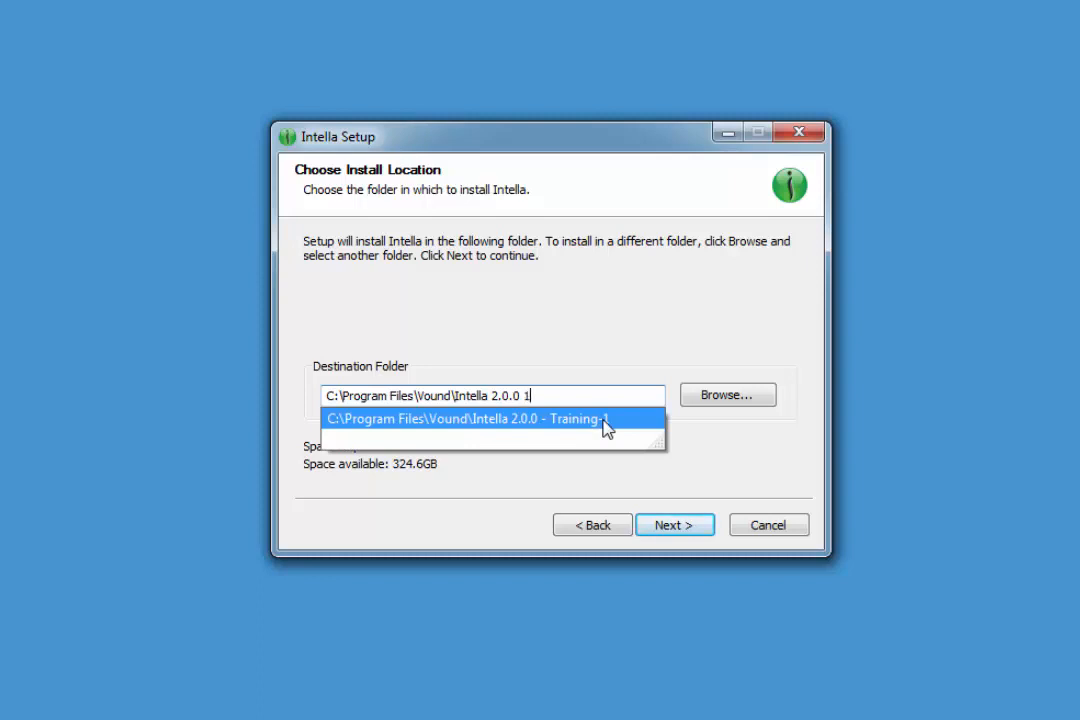
type("13De")
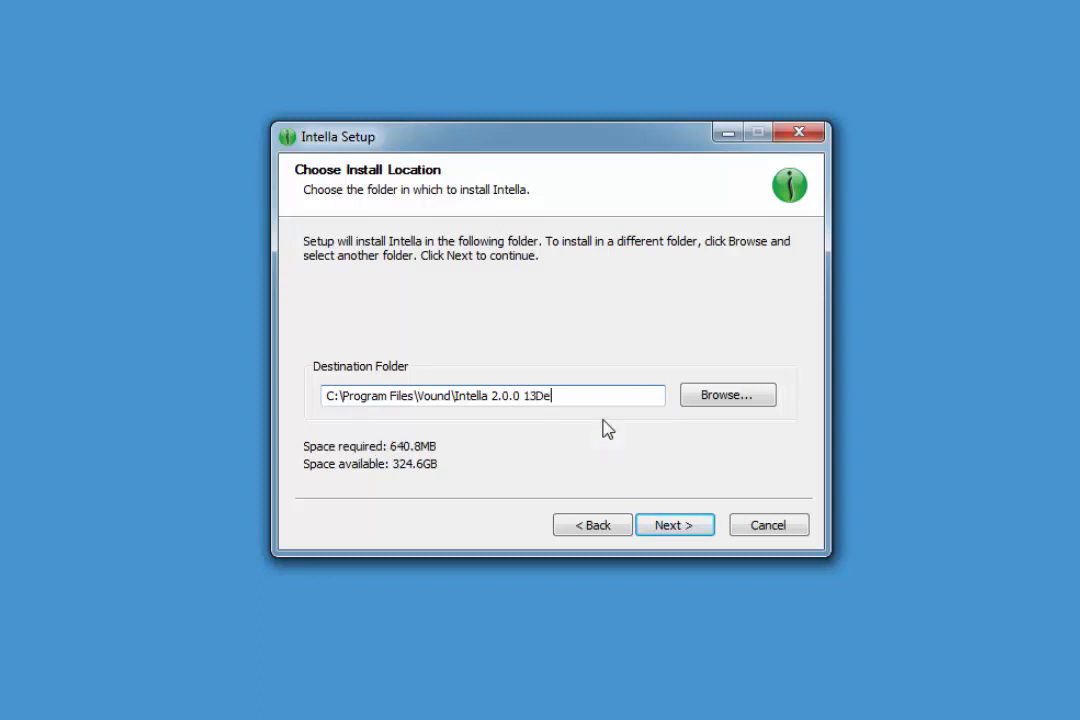
type("c2016")
left_click(675, 528)
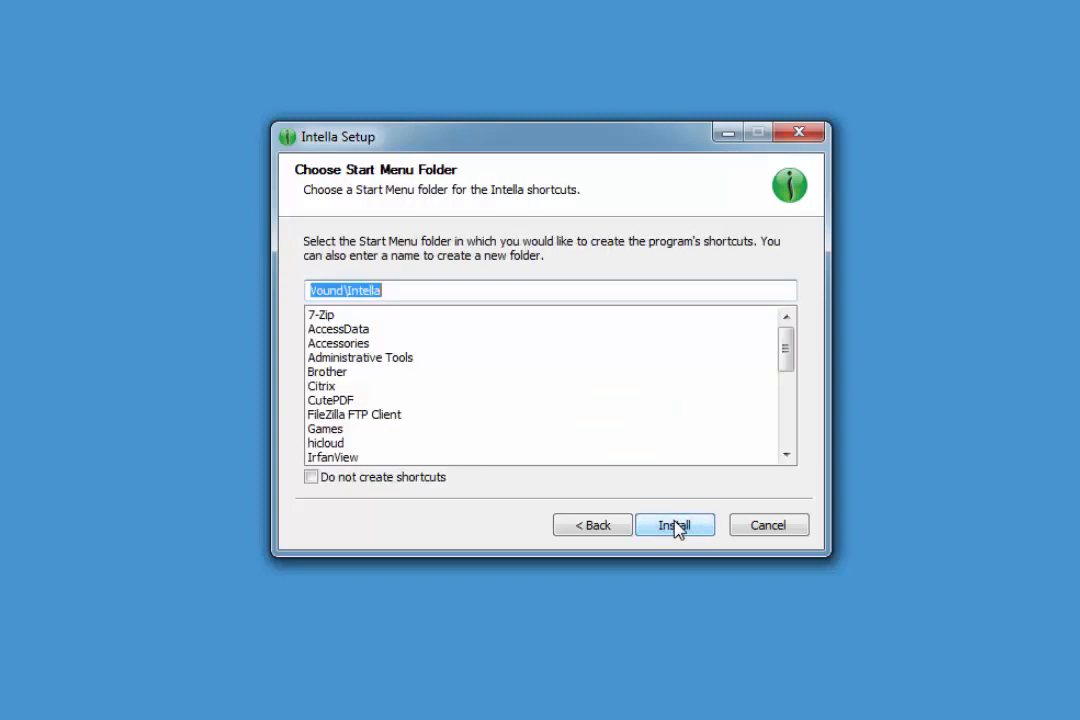
- Set the Start Menu folder to Vound\Intella 13Dec2016 and run the installation through to the end of setup
left_click(453, 287)
type("13Dec2016")
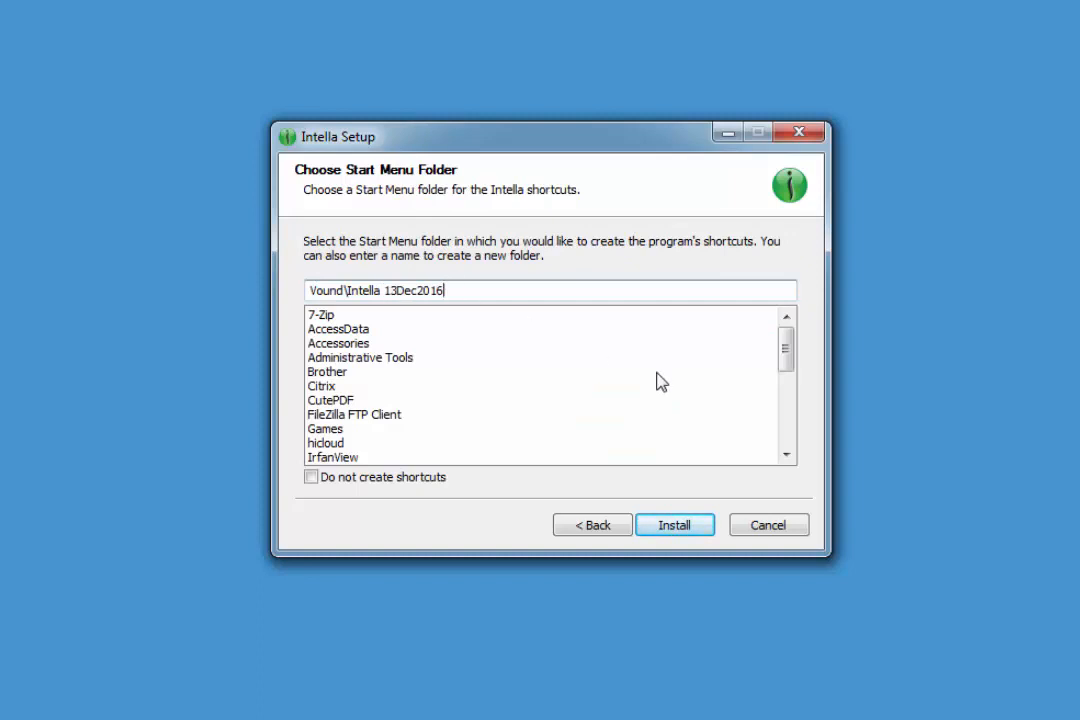
left_click(686, 528)
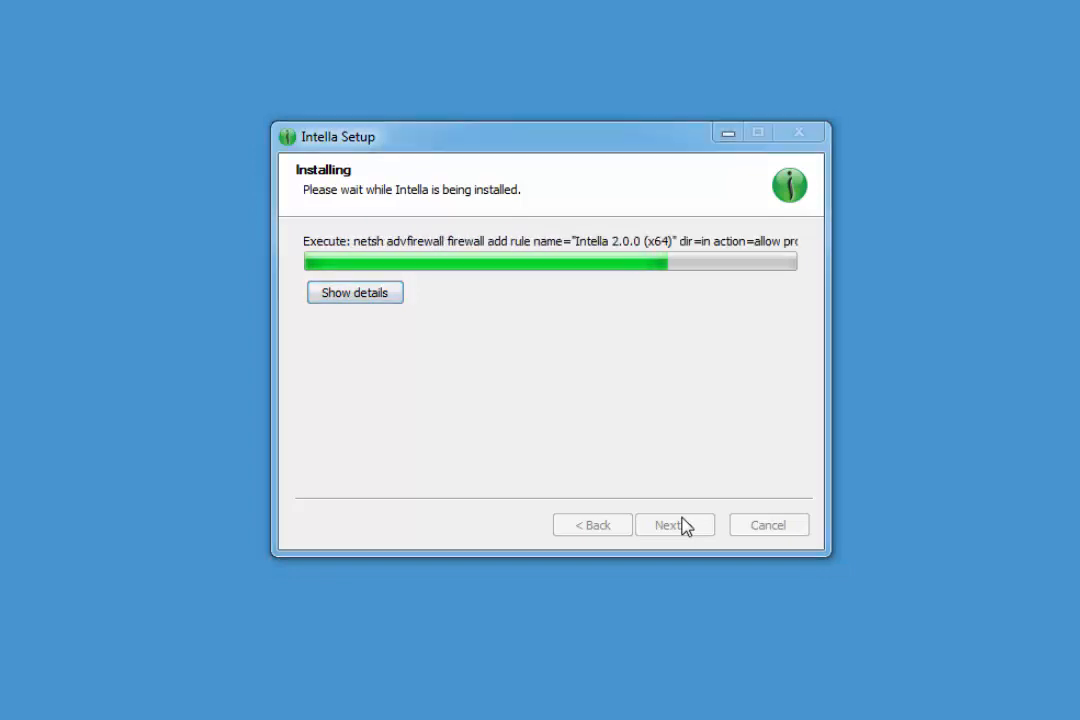
left_click(683, 527)
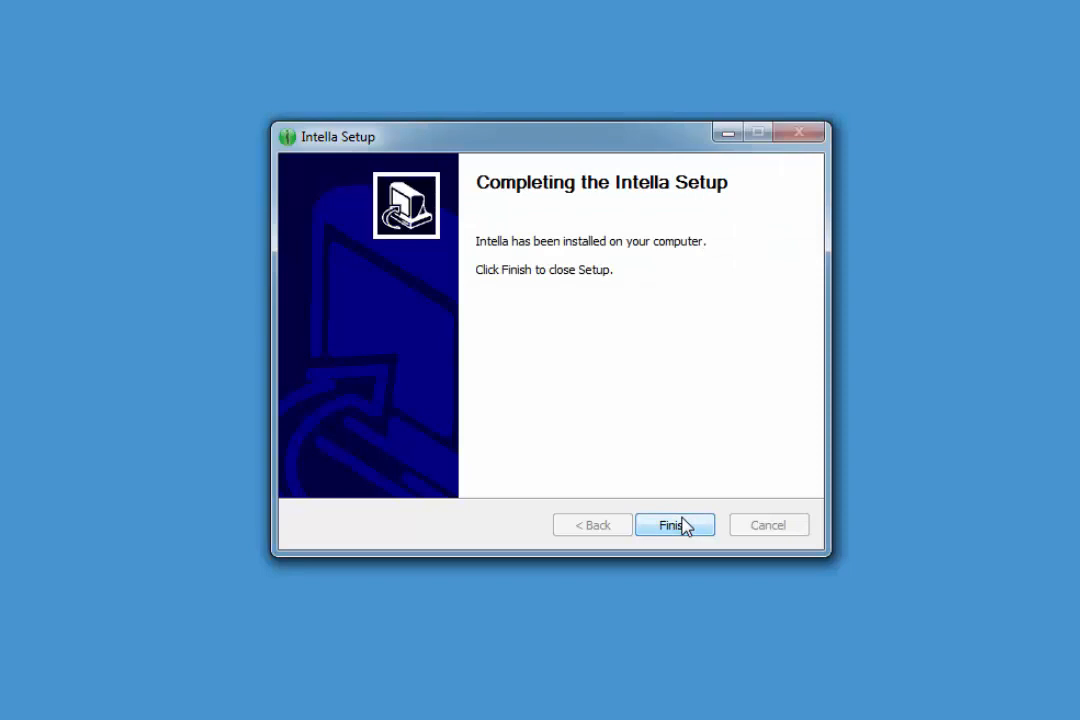
left_click(684, 526)
- Rename the new Intella desktop shortcut as "Intella 2.0 13Dec2016", granting administrator permission for the change
left_click(396, 323)
left_click(397, 322)
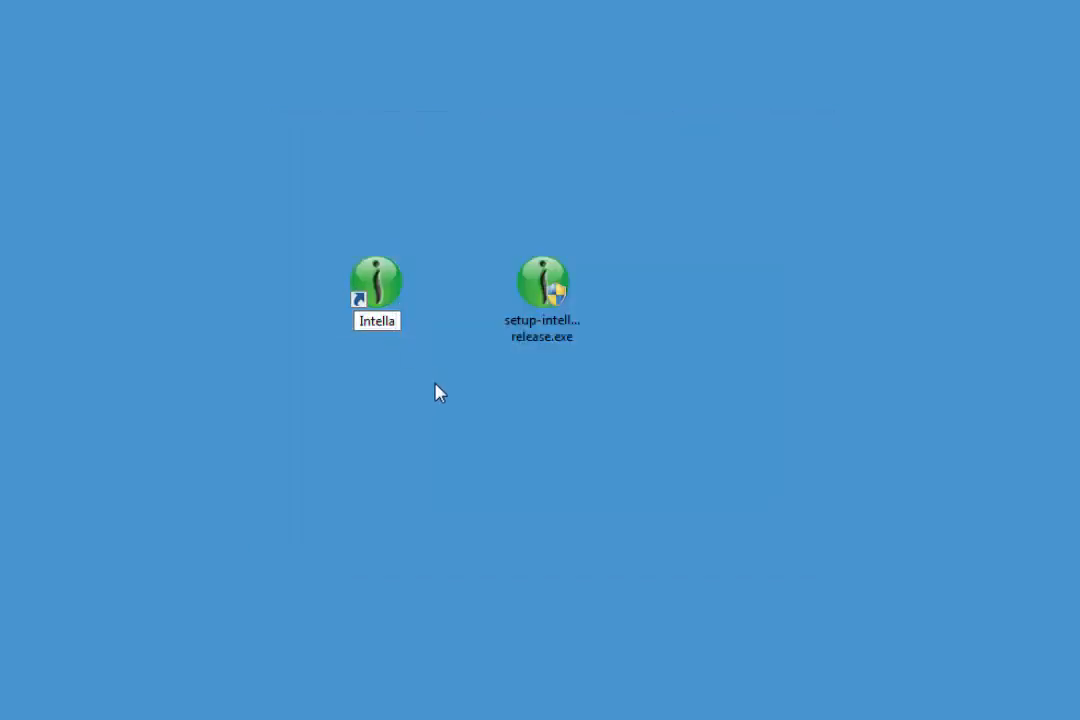
type("2.0 13Dec2016")
key("Return")
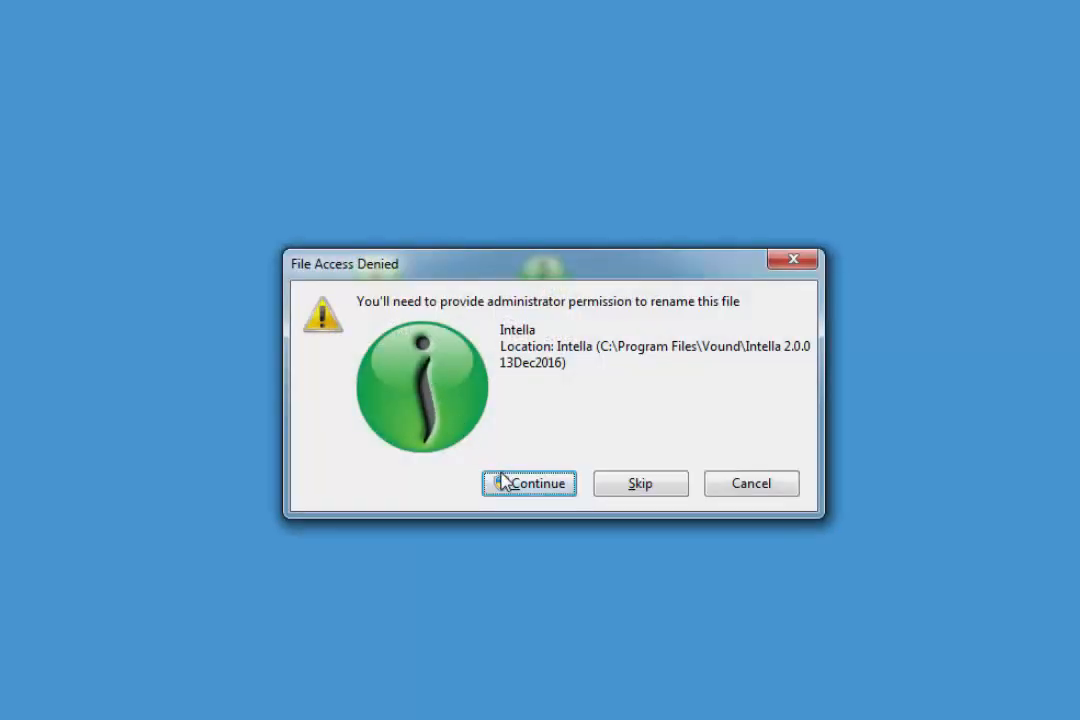
left_click(504, 486)
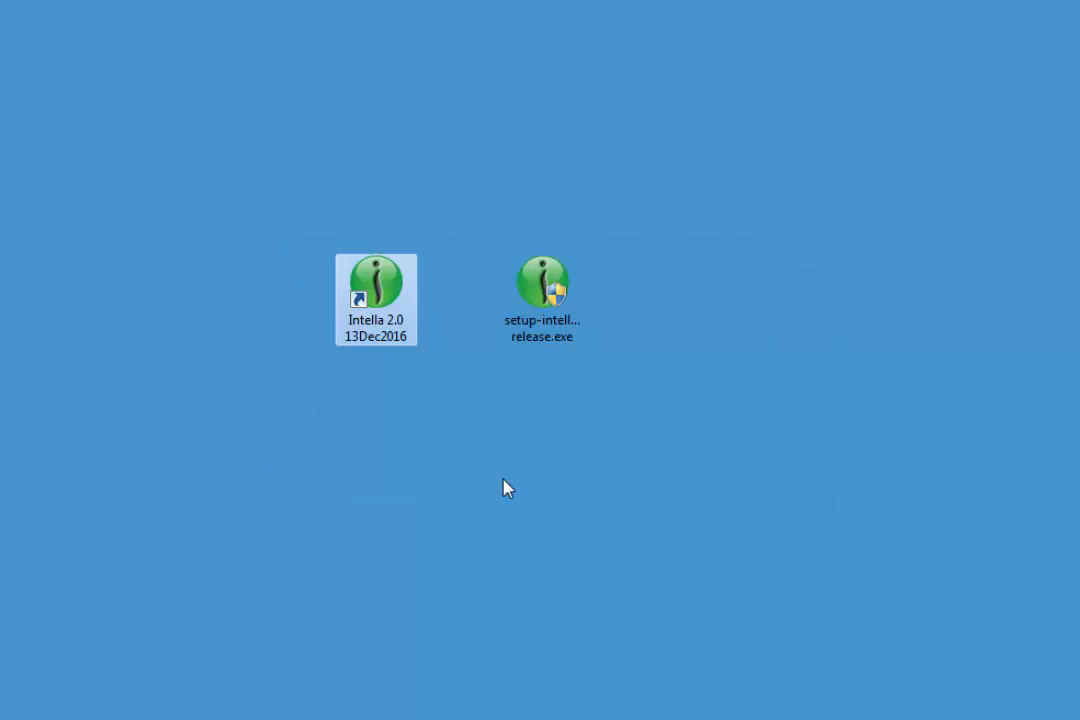
- Launch Intella from the renamed desktop shortcut and select the dongle-based Intella TEAM Manager license
double_click(391, 320)
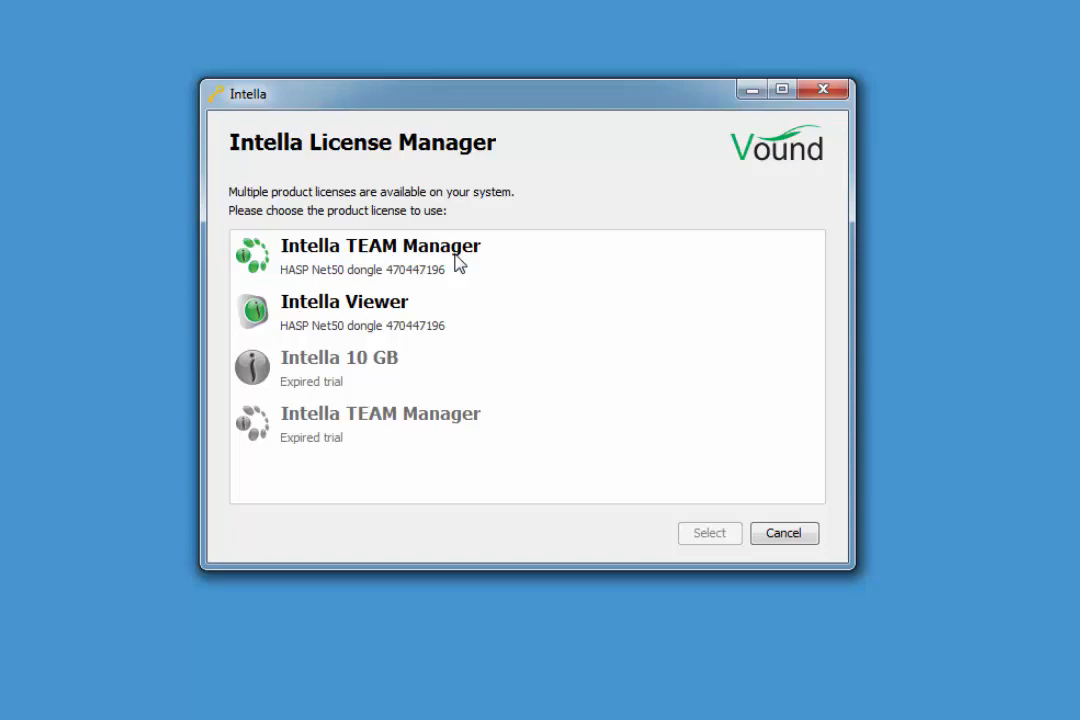
left_click(458, 262)
left_click(699, 536)
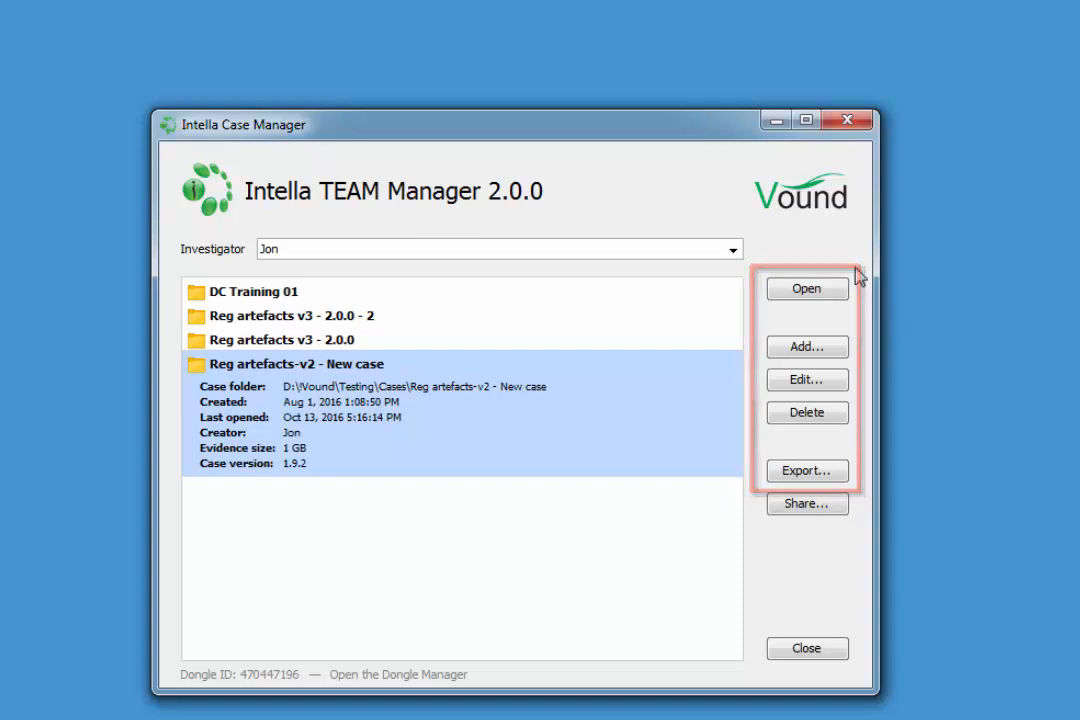
- Start a new case named Demo1 with the description "Training demo" and the case folder c:\temp\demo1
left_click(341, 298)
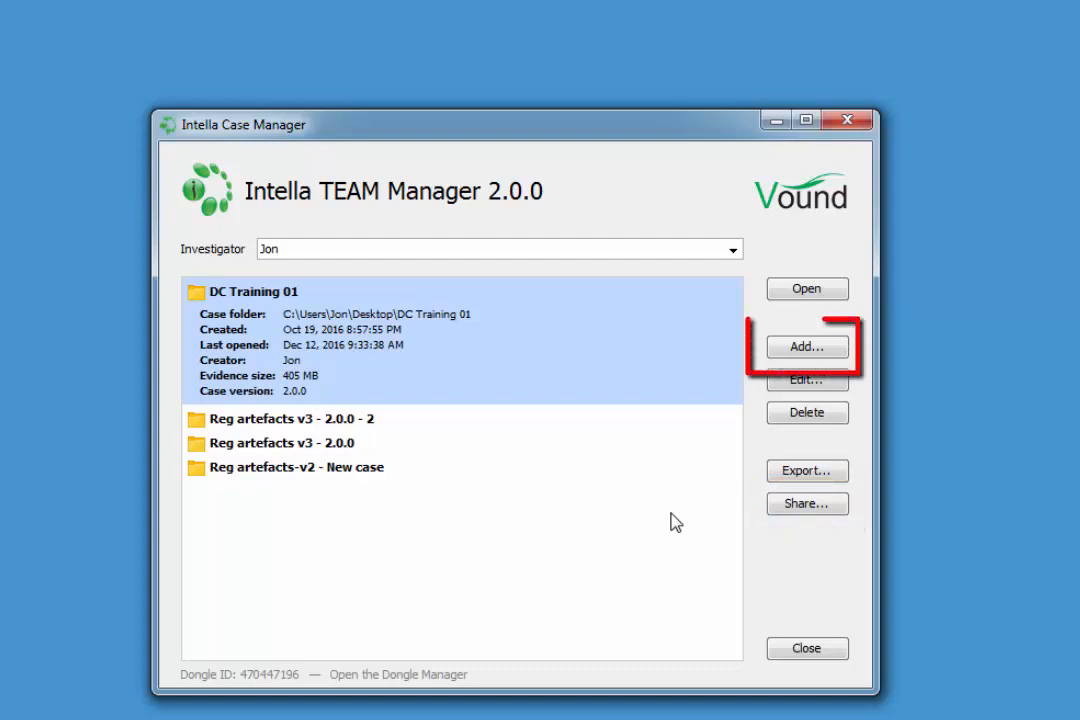
left_click(803, 350)
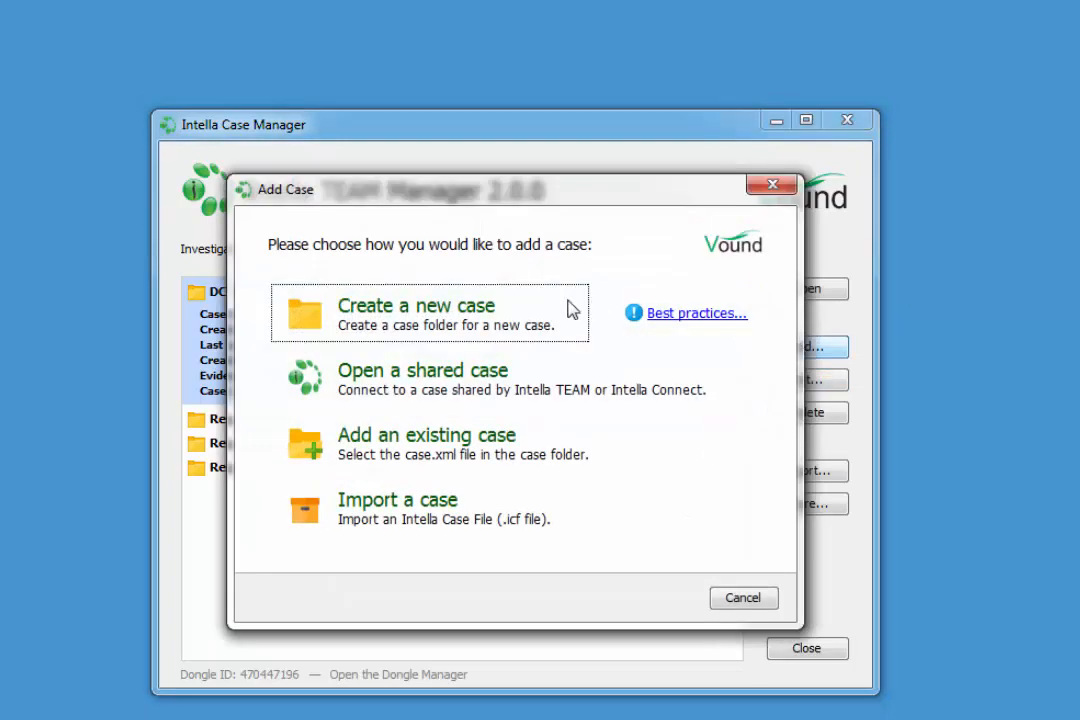
left_click(463, 315)
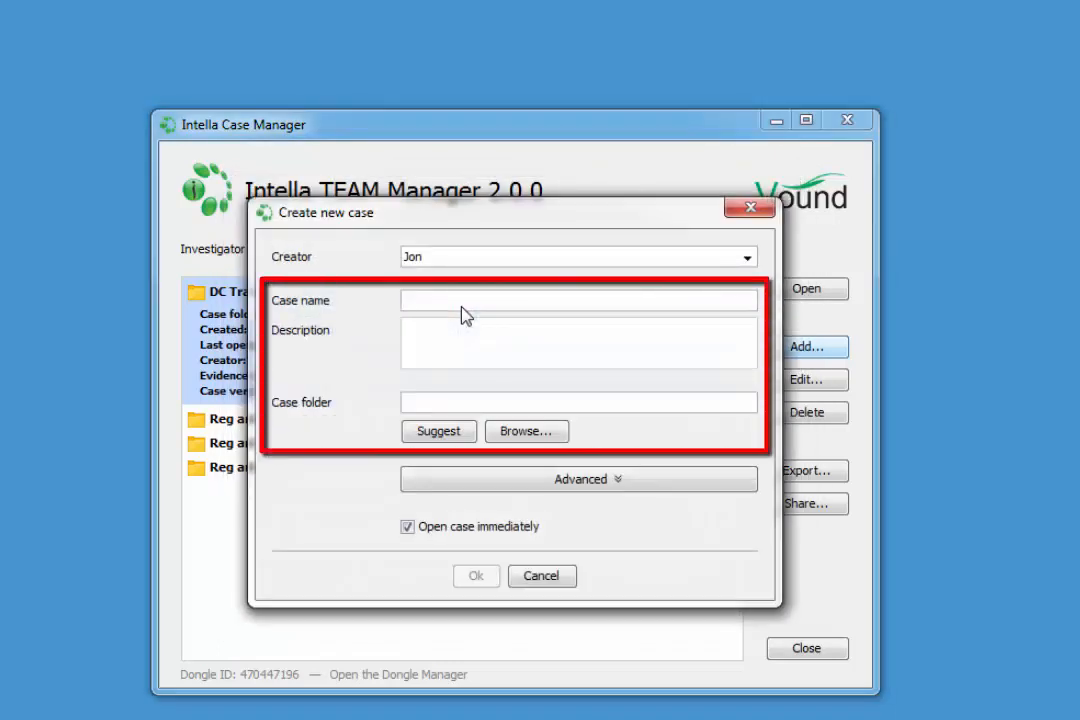
type("De")
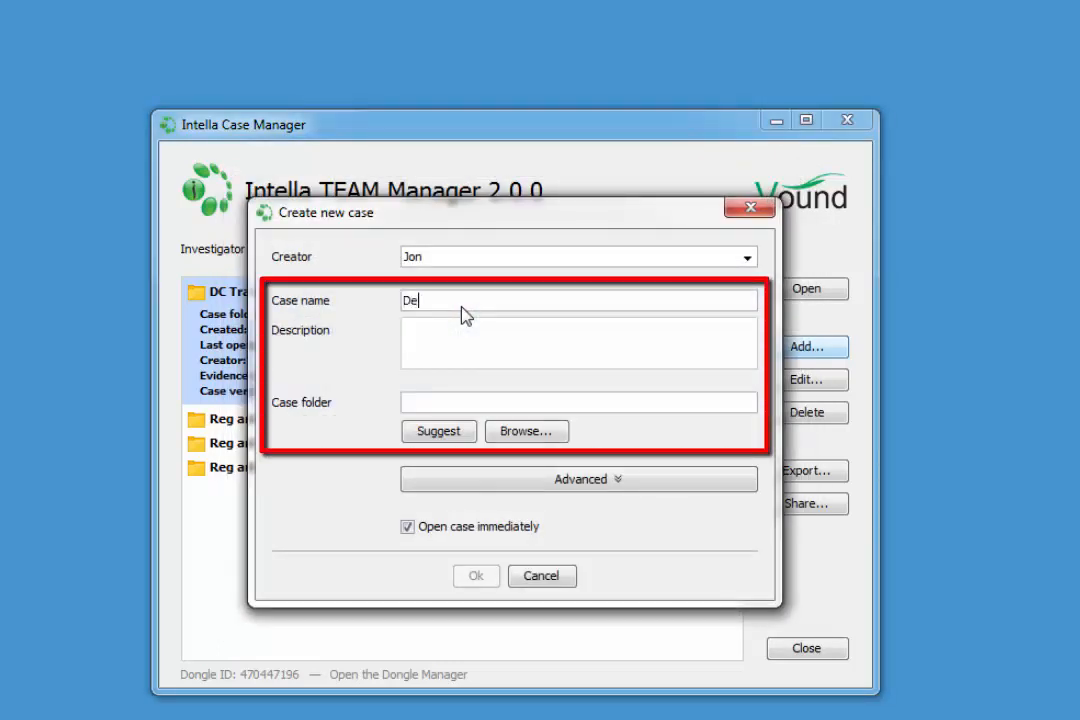
type("mo1")
left_click(453, 330)
type("Training demo")
left_click(478, 401)
type("c:\\temp\\demo1")
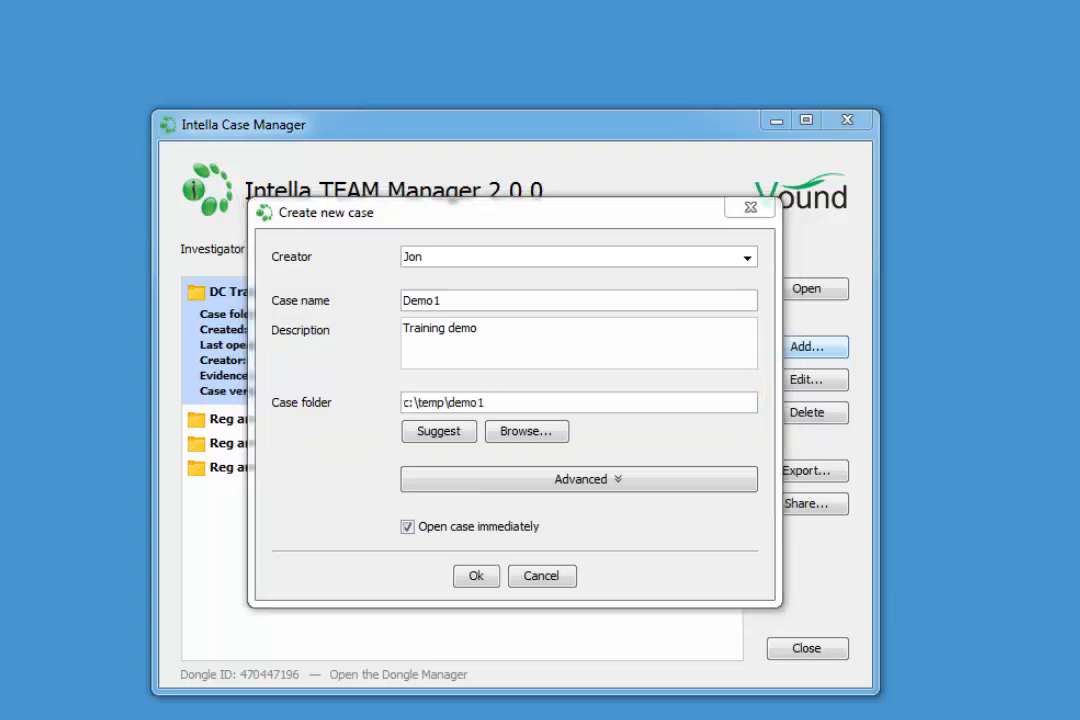
- Expand the advanced case options, create the case with the default settings, and dismiss the Add New Source wizard
left_click(674, 484)
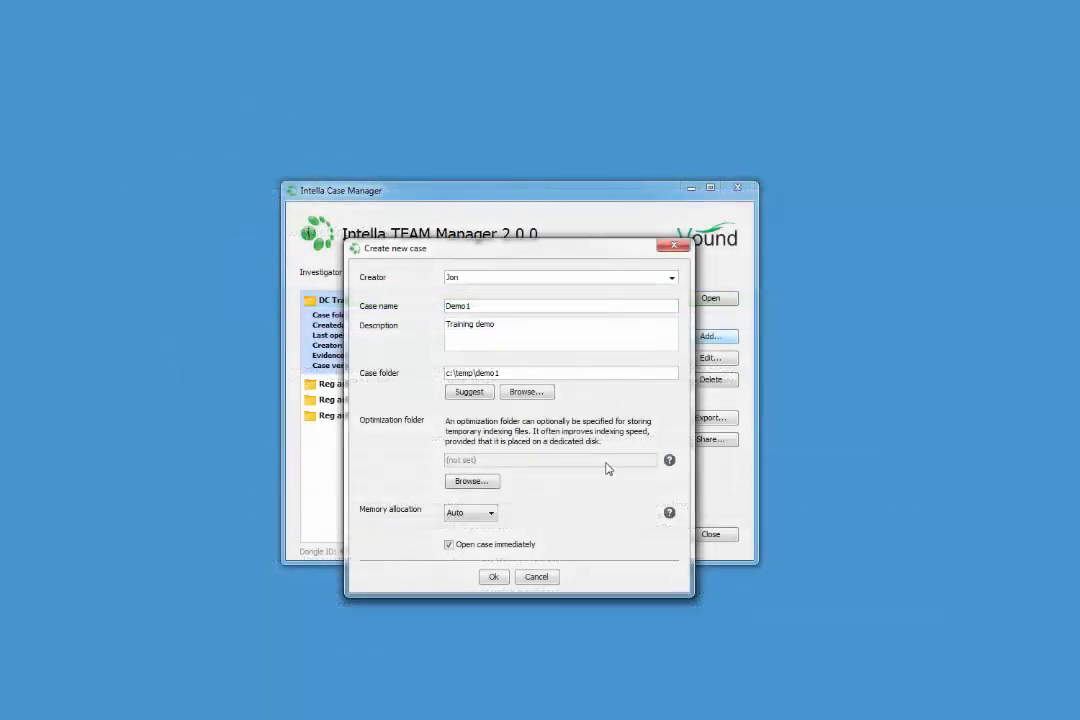
left_click(493, 577)
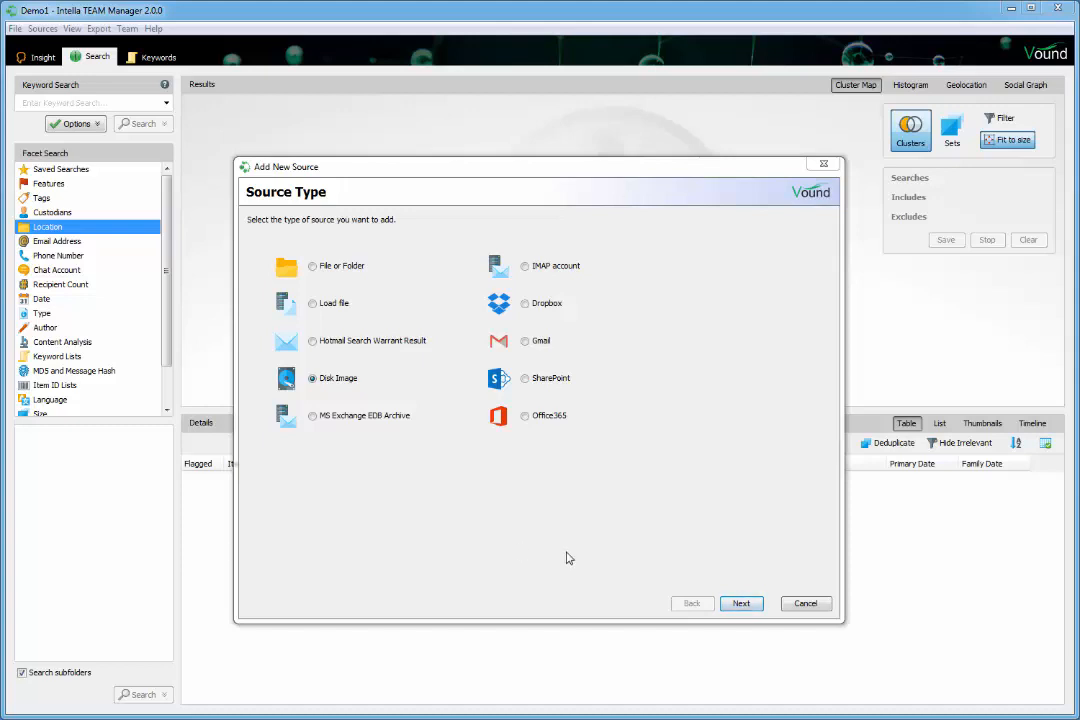
left_click(800, 603)
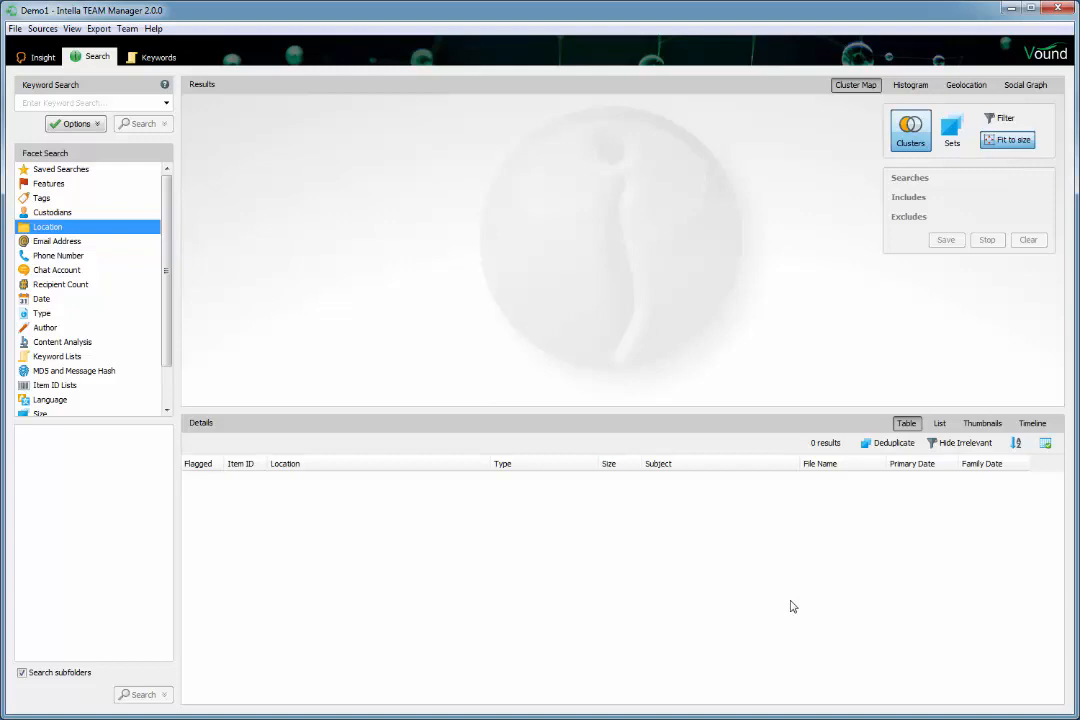
- View the Key Store and close the Demo1 case without making a backup
left_click(15, 28)
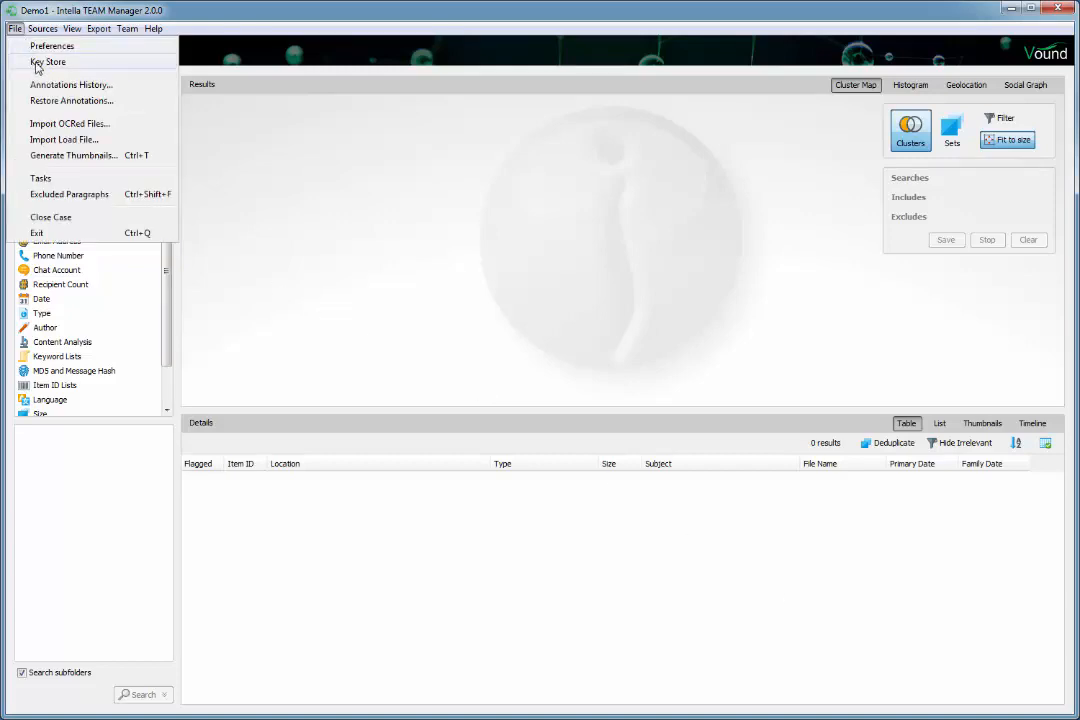
left_click(40, 62)
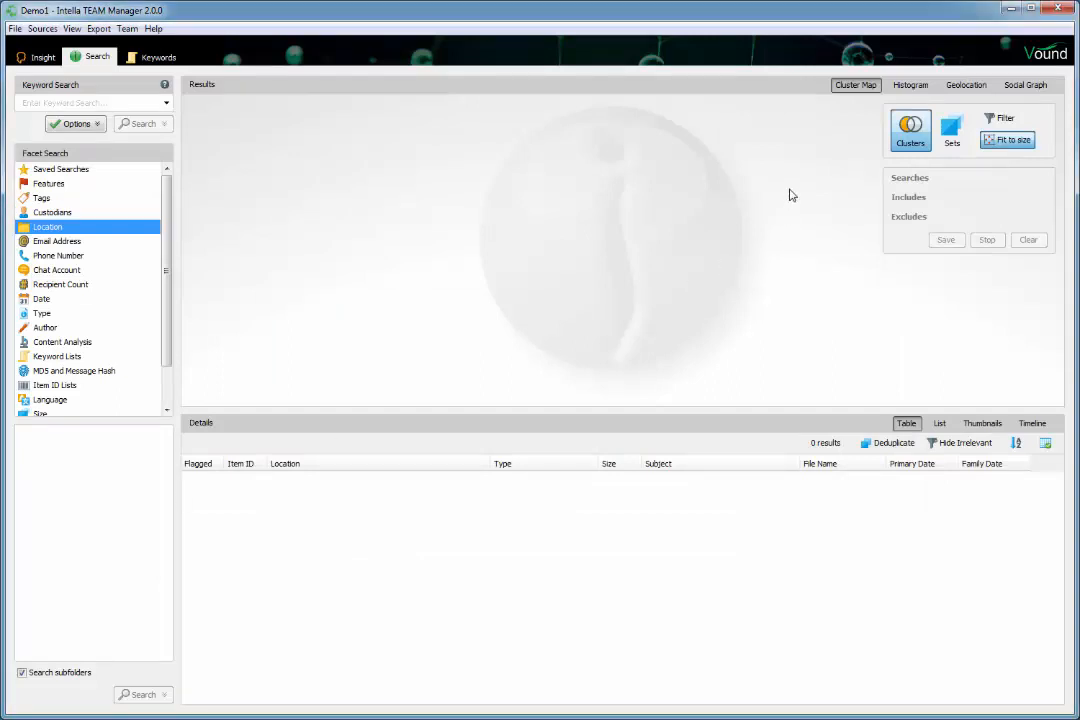
left_click(1057, 9)
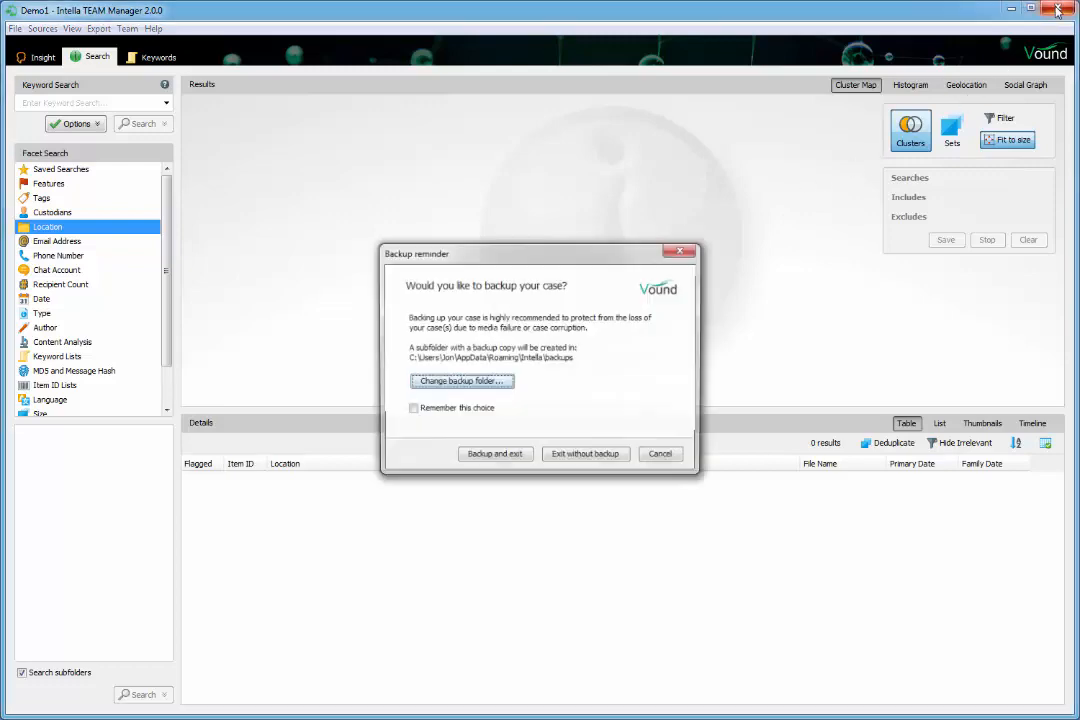
left_click(587, 456)
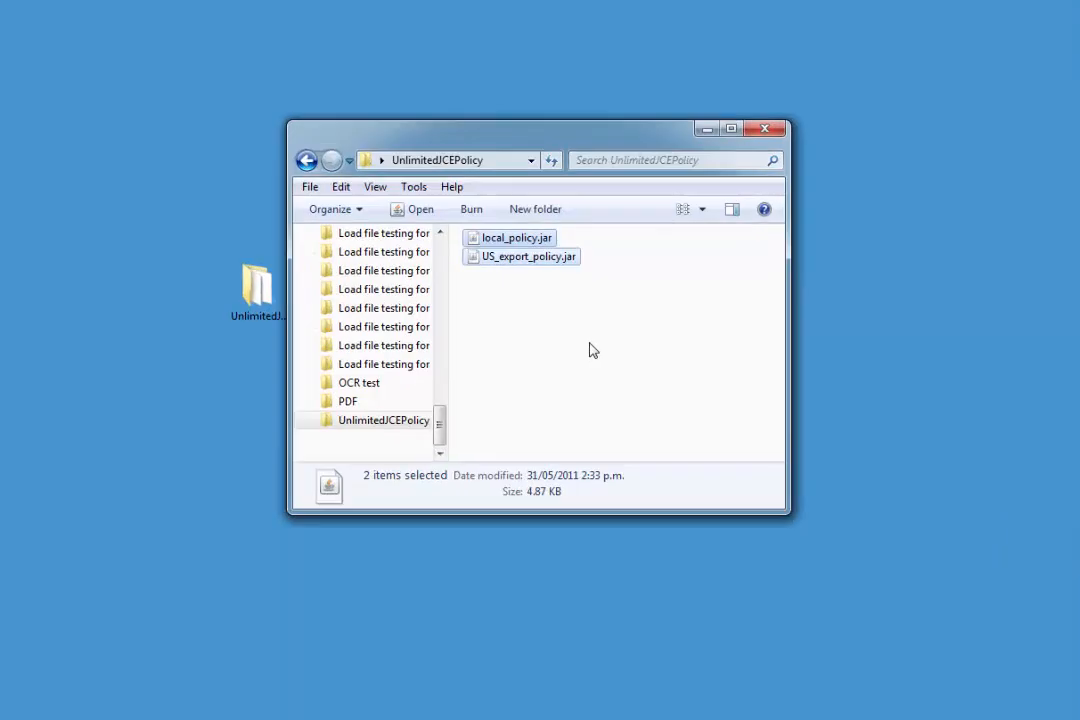
- Copy local_policy.jar and US_export_policy.jar from UnlimitedJCEPolicy into Intella's jre\lib\security folder, replacing the existing files with administrator permission
left_click_drag(590, 349, 504, 241)
right_click(500, 236)
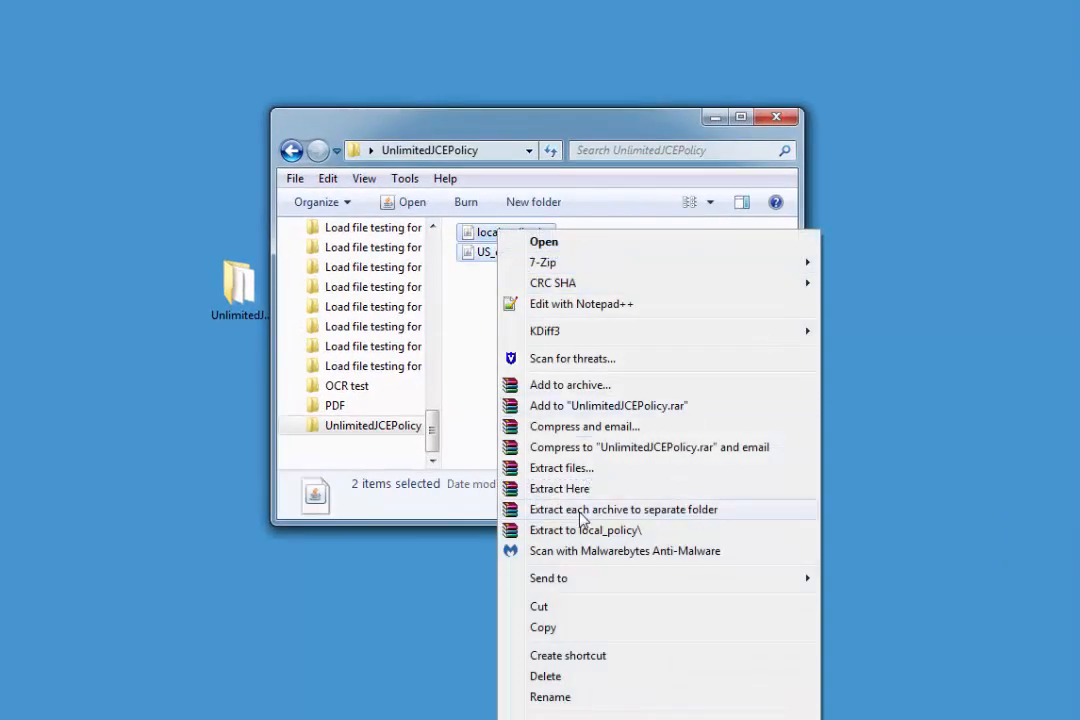
left_click(555, 636)
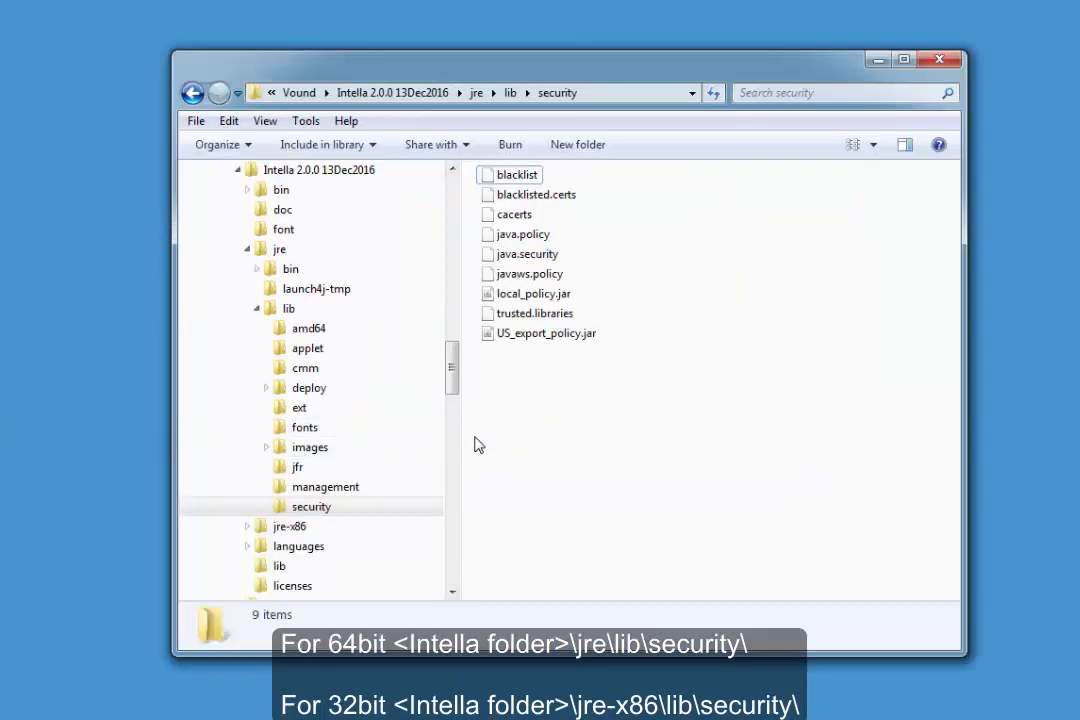
right_click(596, 443)
left_click(672, 568)
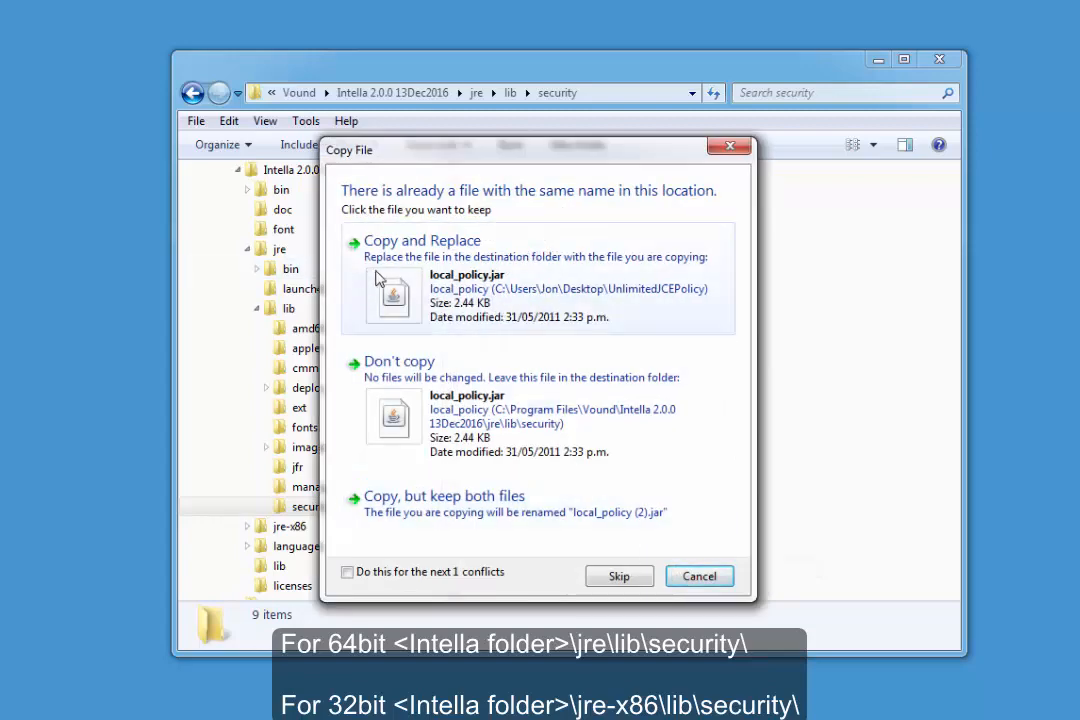
left_click(391, 282)
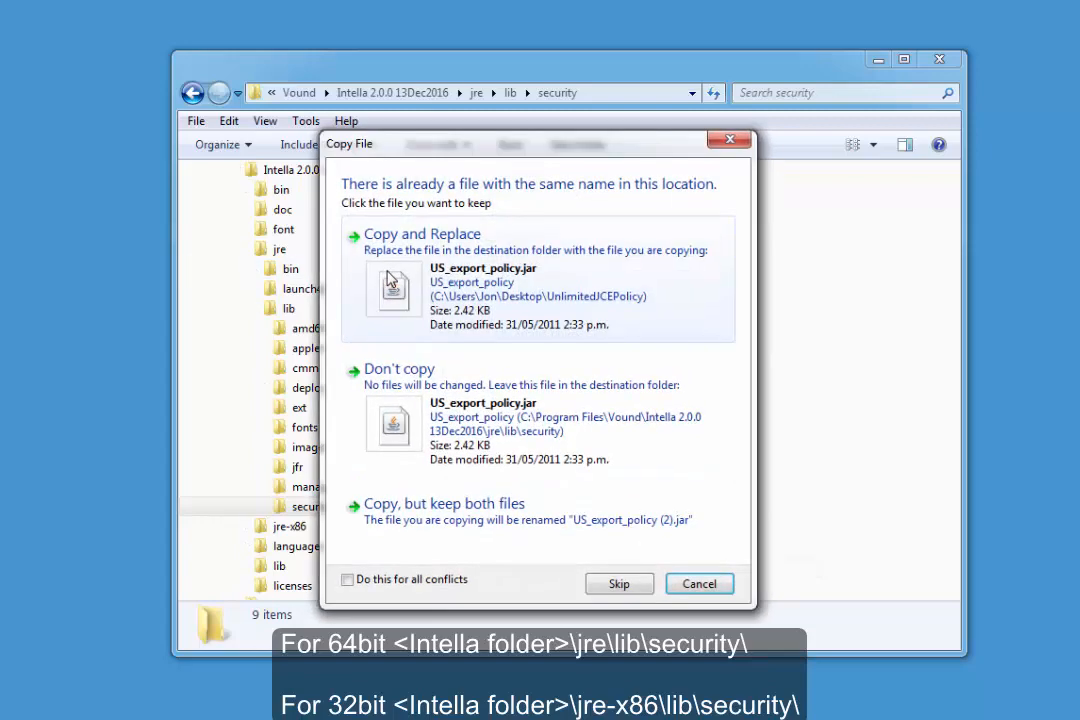
left_click(393, 285)
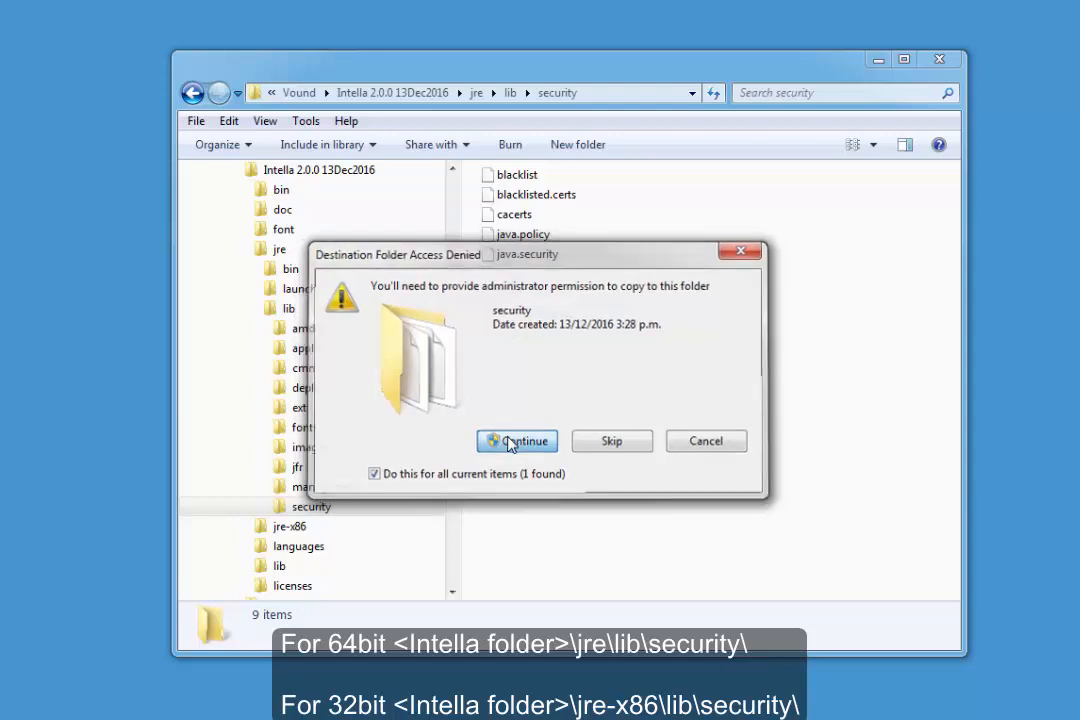
left_click(508, 442)
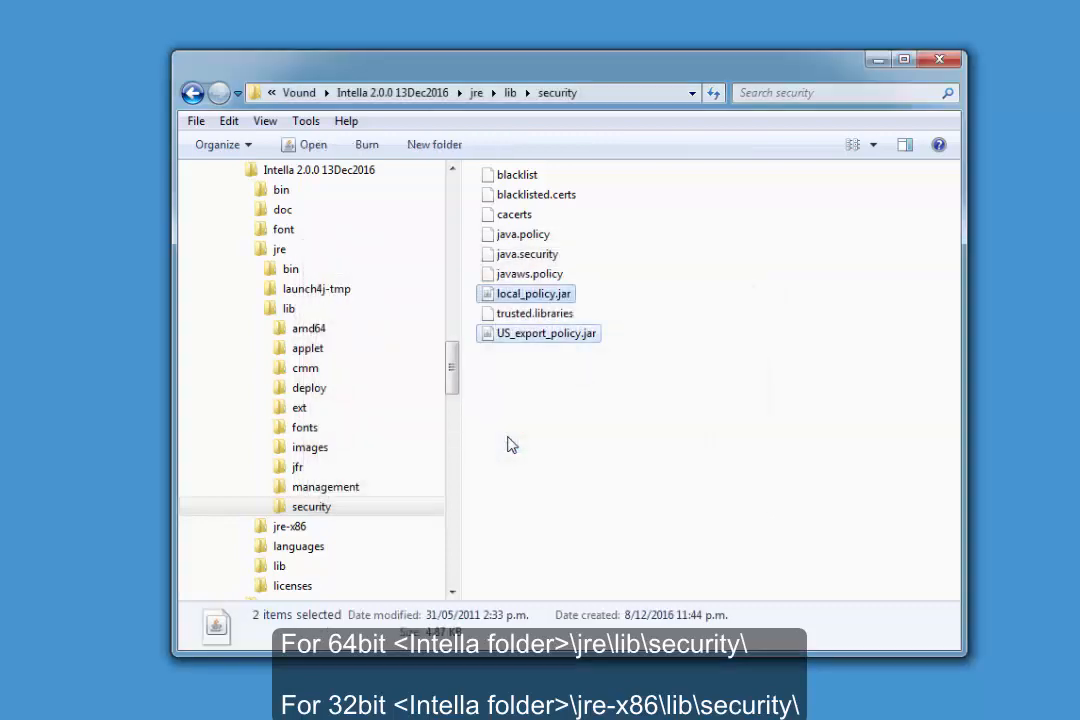
- Minimize the security folder window and reopen the Demo1 case from the Case Manager
left_click(878, 60)
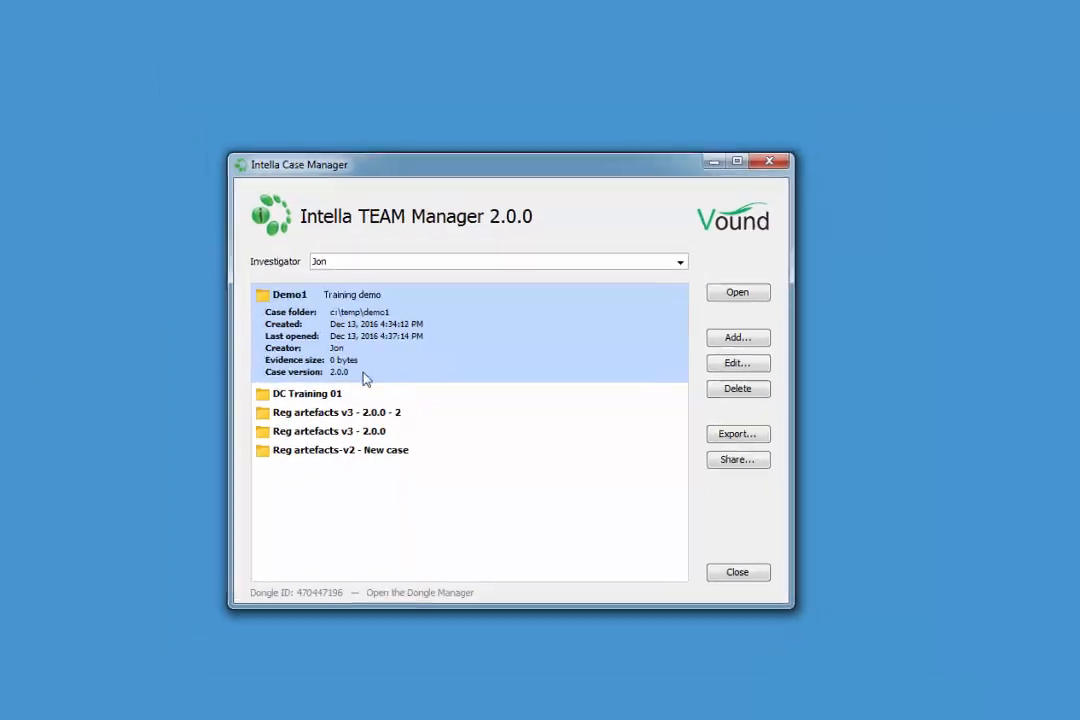
left_click(693, 303)
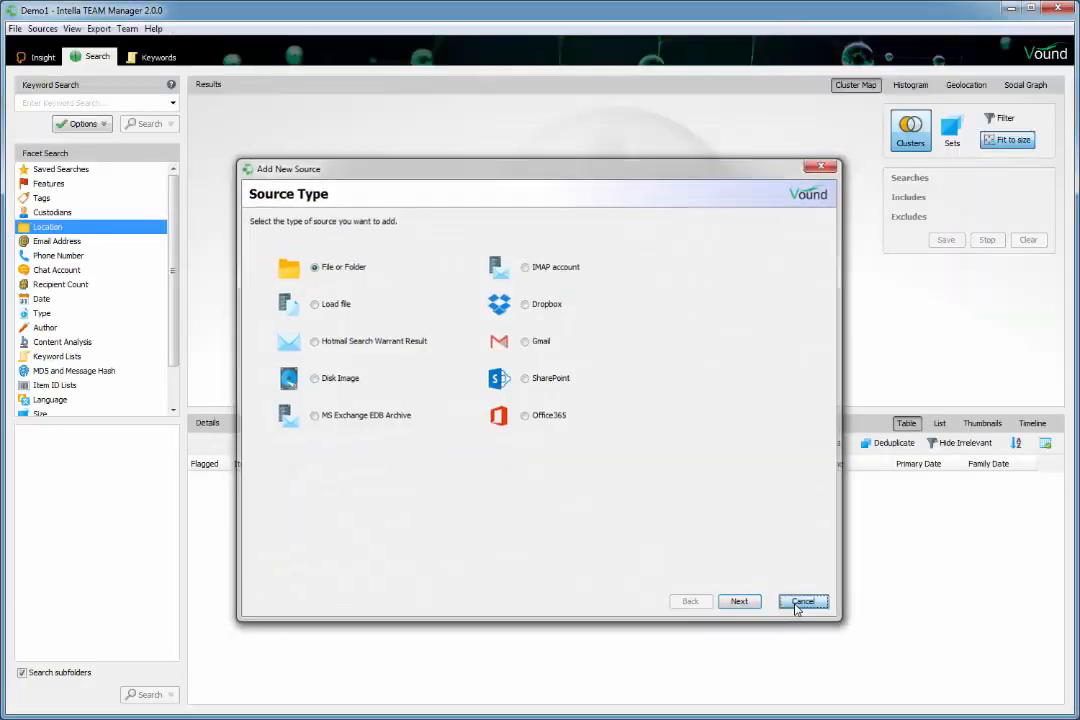
- Dismiss the Add New Source wizard, view the Key Store's password list, and close the Key Store without changes
left_click(800, 603)
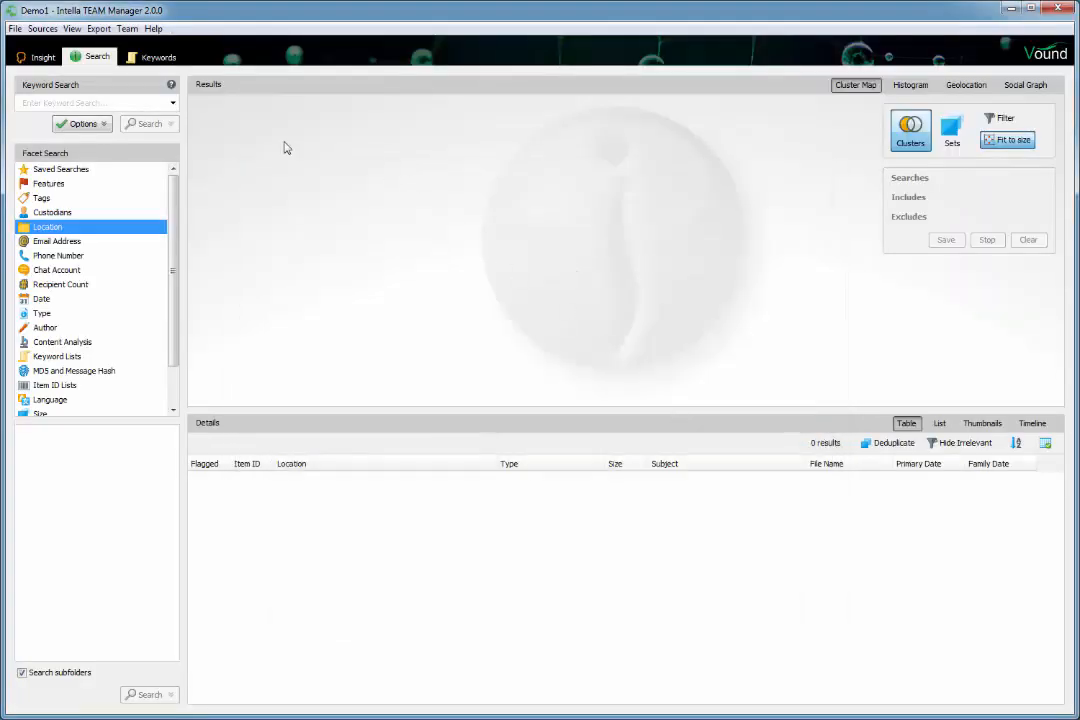
left_click(15, 29)
left_click(47, 62)
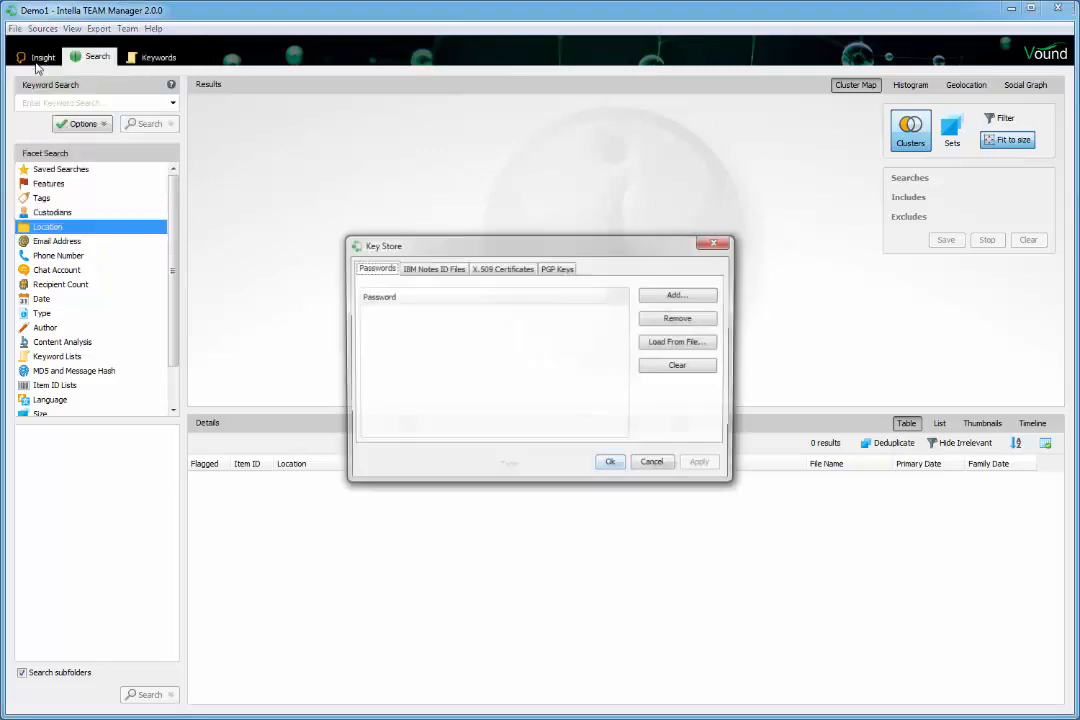
left_click(657, 465)
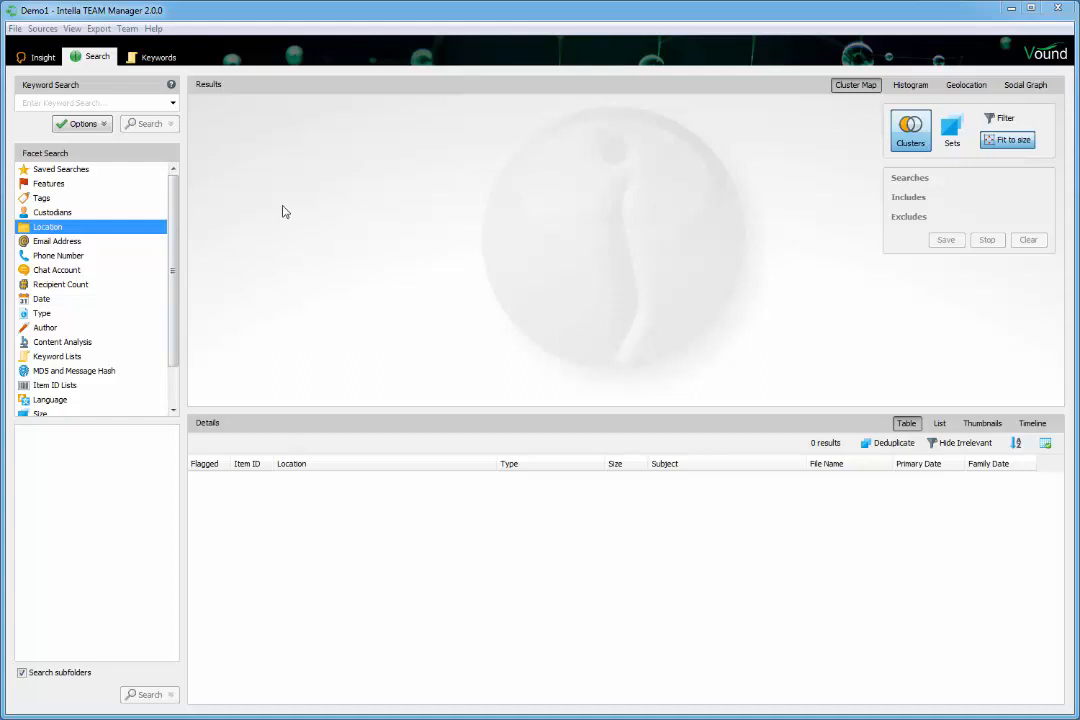
- Download the GeoLite2 database through the Geolocation preferences and save the preferences
left_click(15, 29)
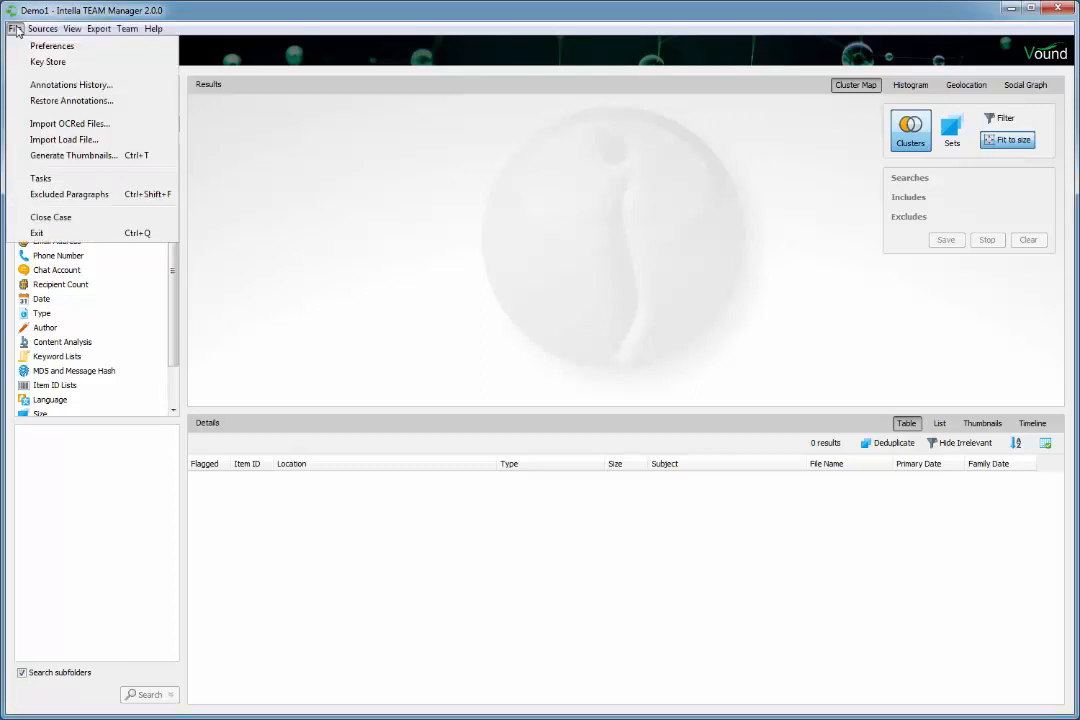
left_click(38, 47)
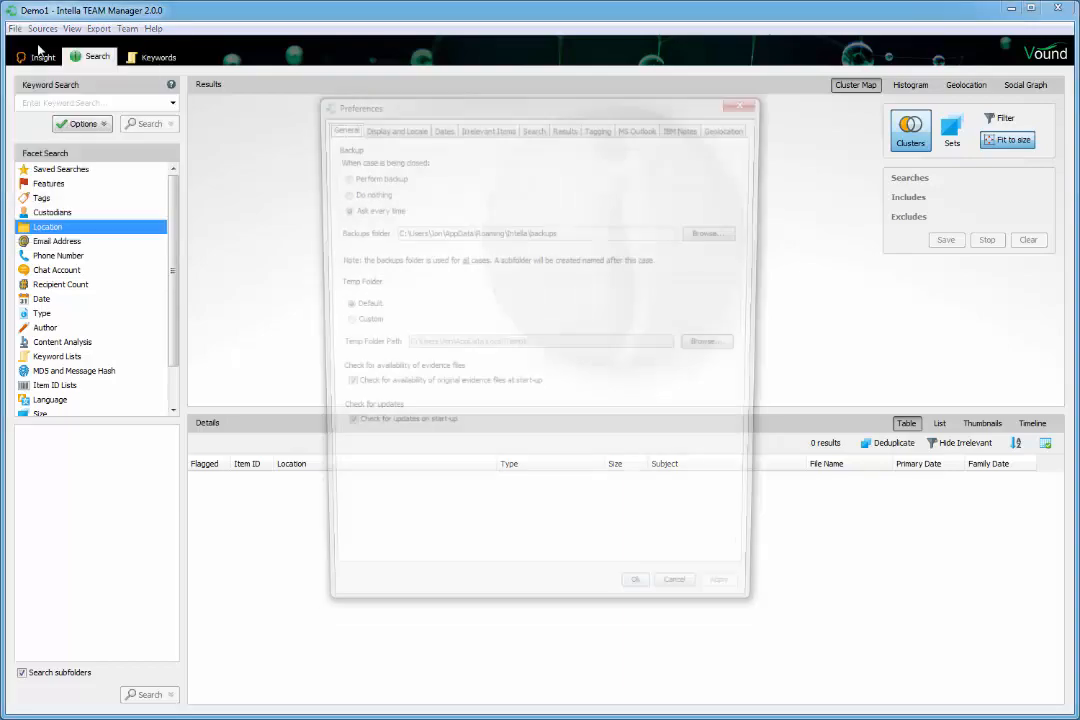
left_click(722, 128)
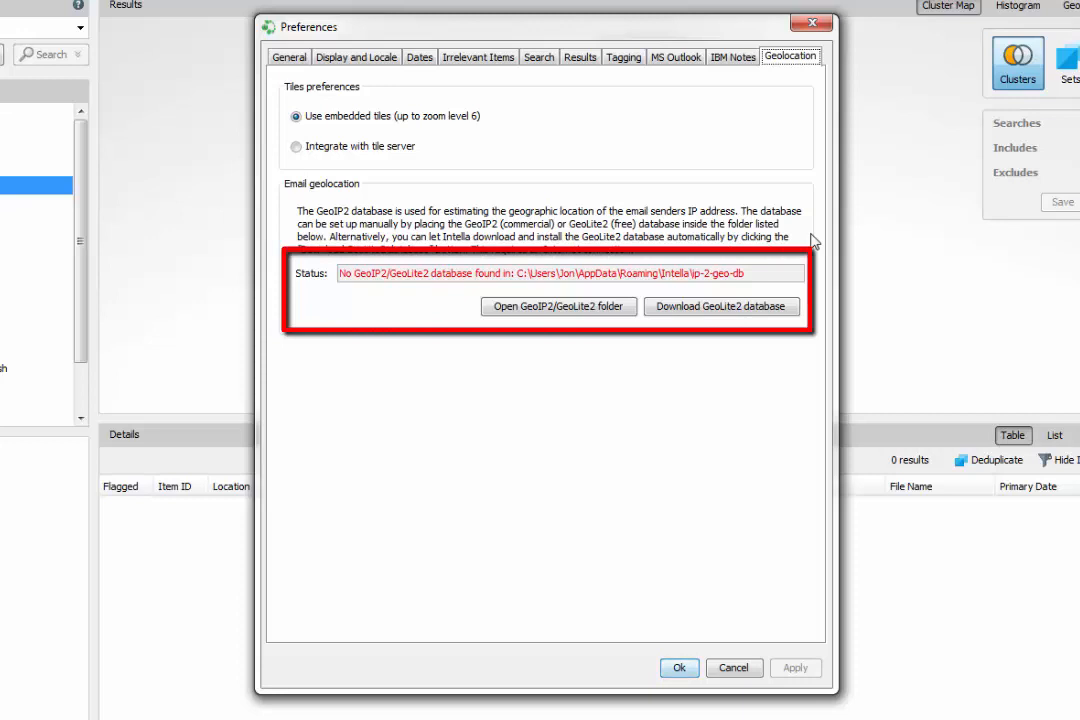
left_click(772, 307)
left_click(515, 393)
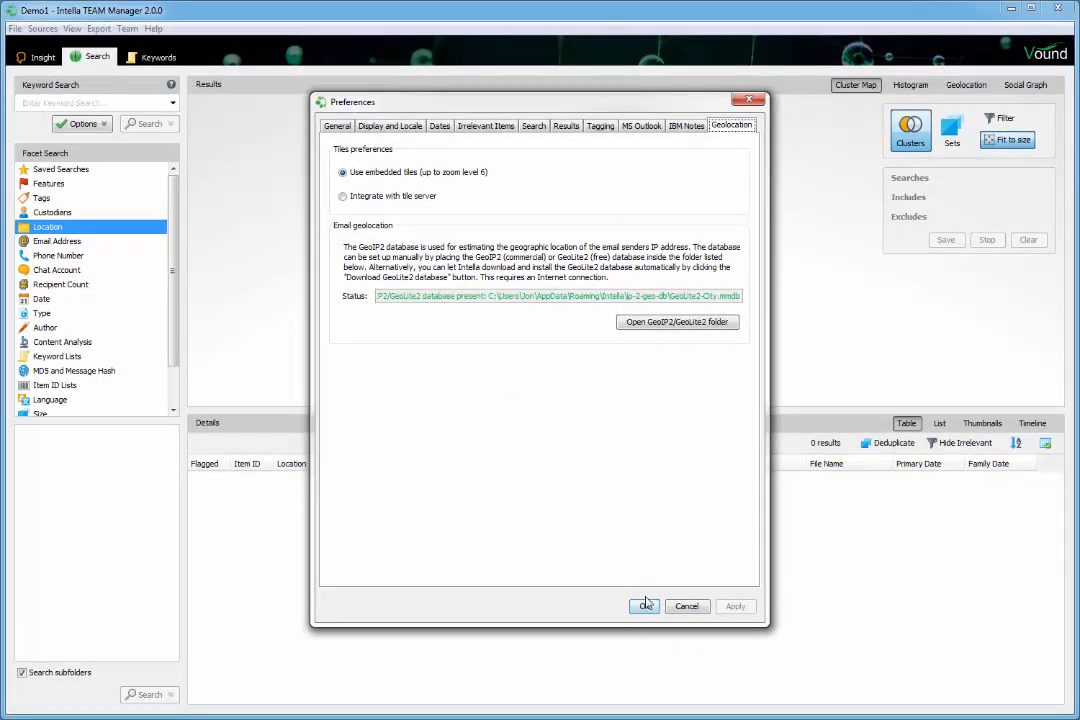
left_click(644, 606)
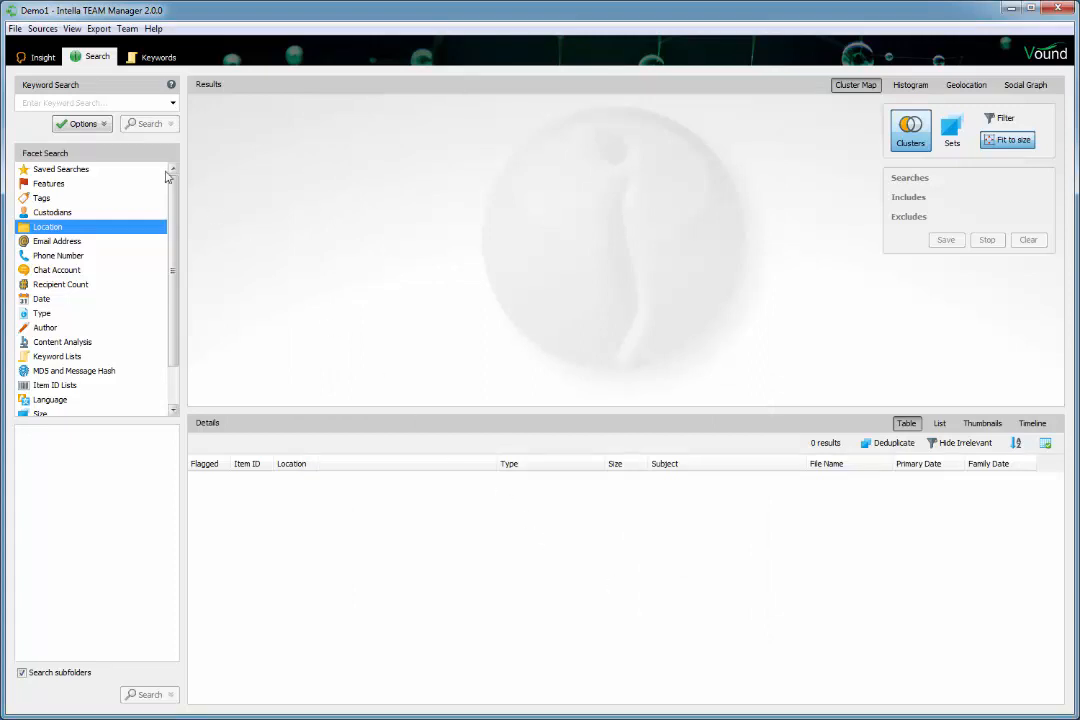
- Start adding a Disk Image source using Intella_Artifacts_v3.E01, find its parts, and continue to the file type and location settings
left_click(43, 29)
left_click(64, 84)
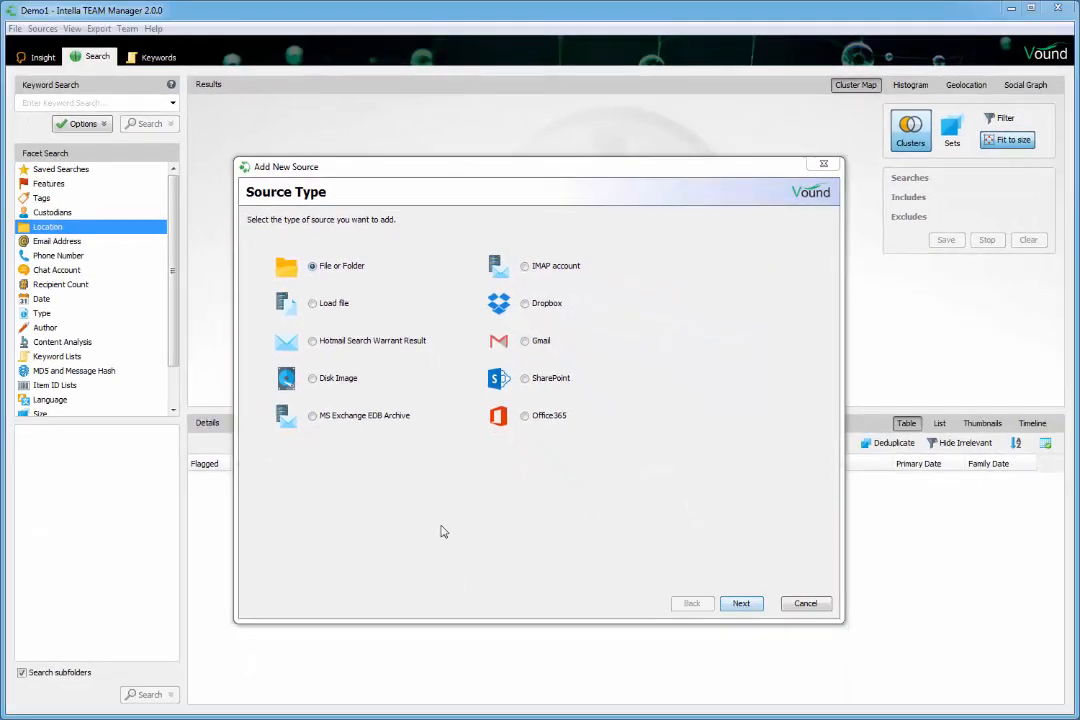
left_click(337, 378)
left_click(741, 603)
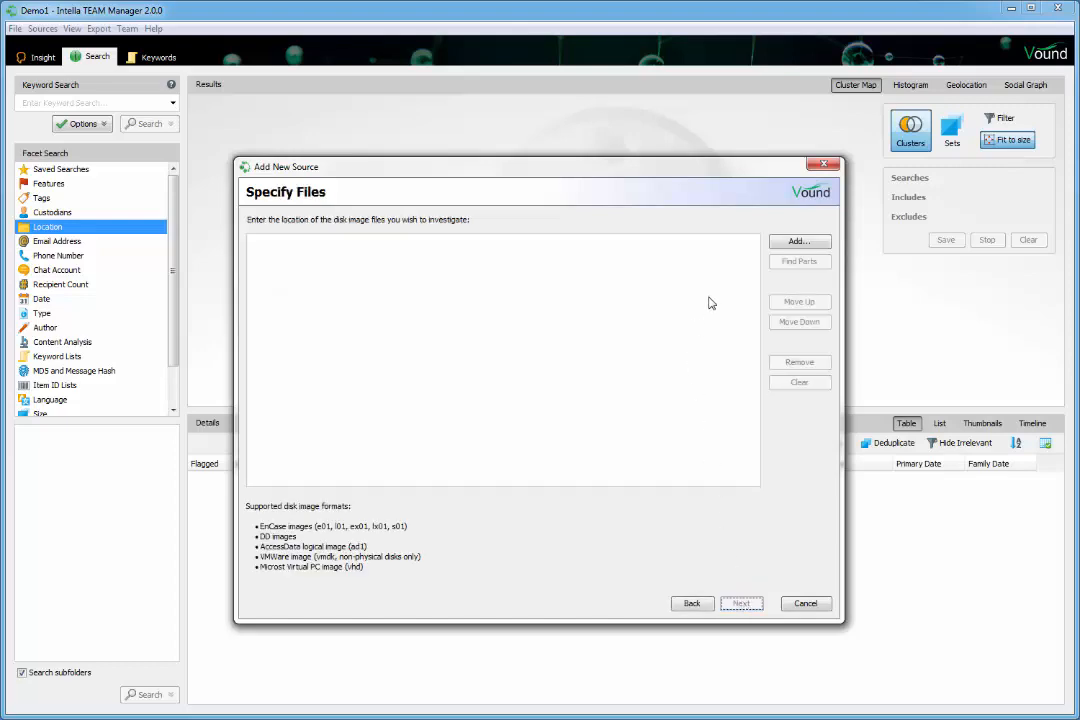
left_click(795, 243)
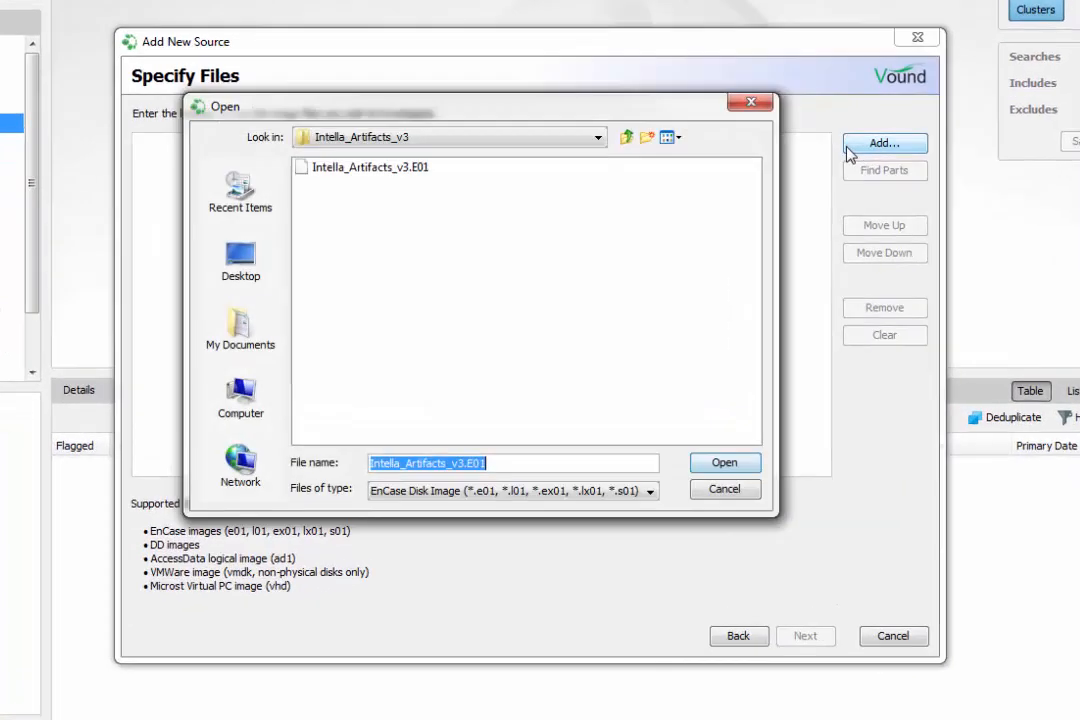
left_click(404, 172)
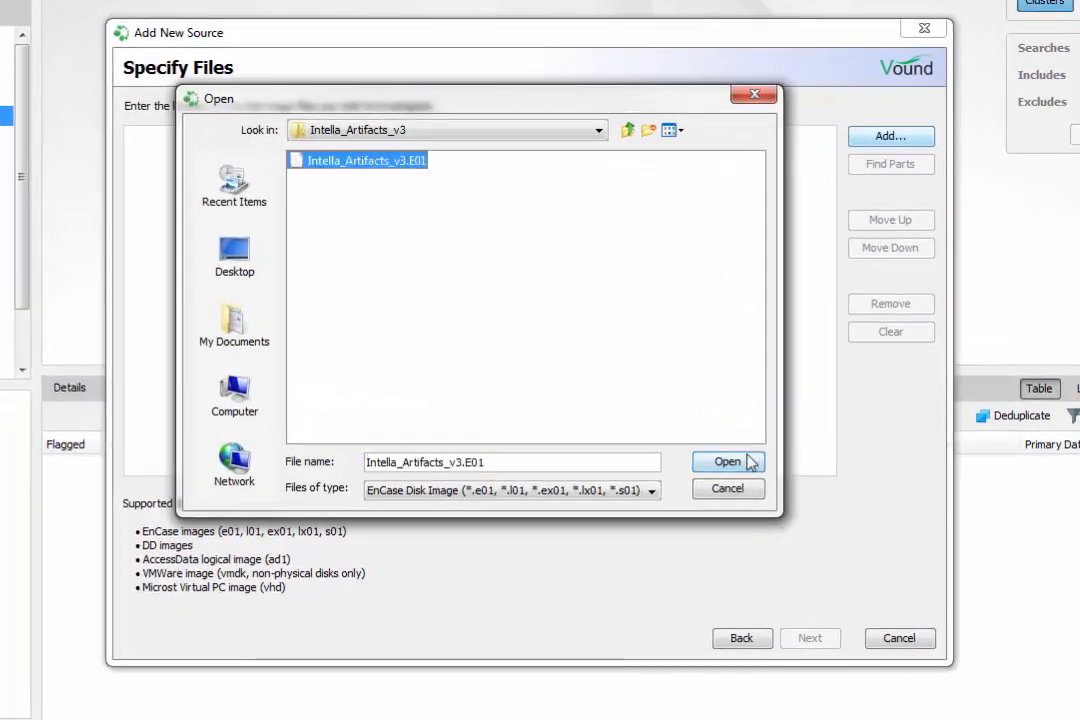
left_click(750, 462)
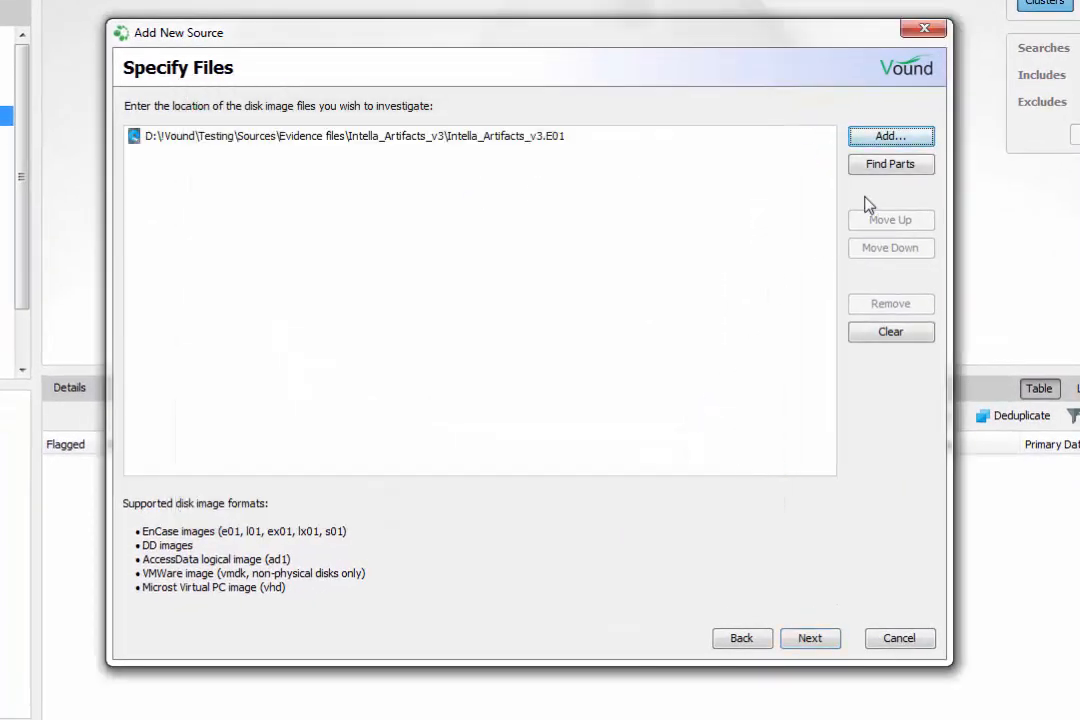
left_click(877, 172)
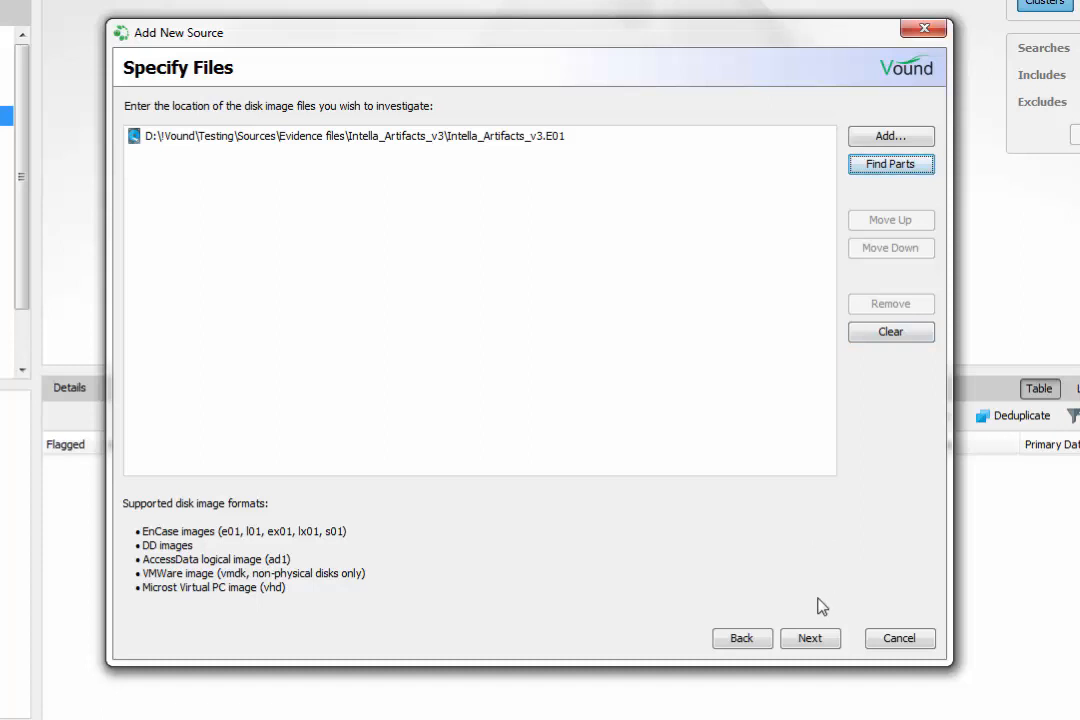
left_click(810, 640)
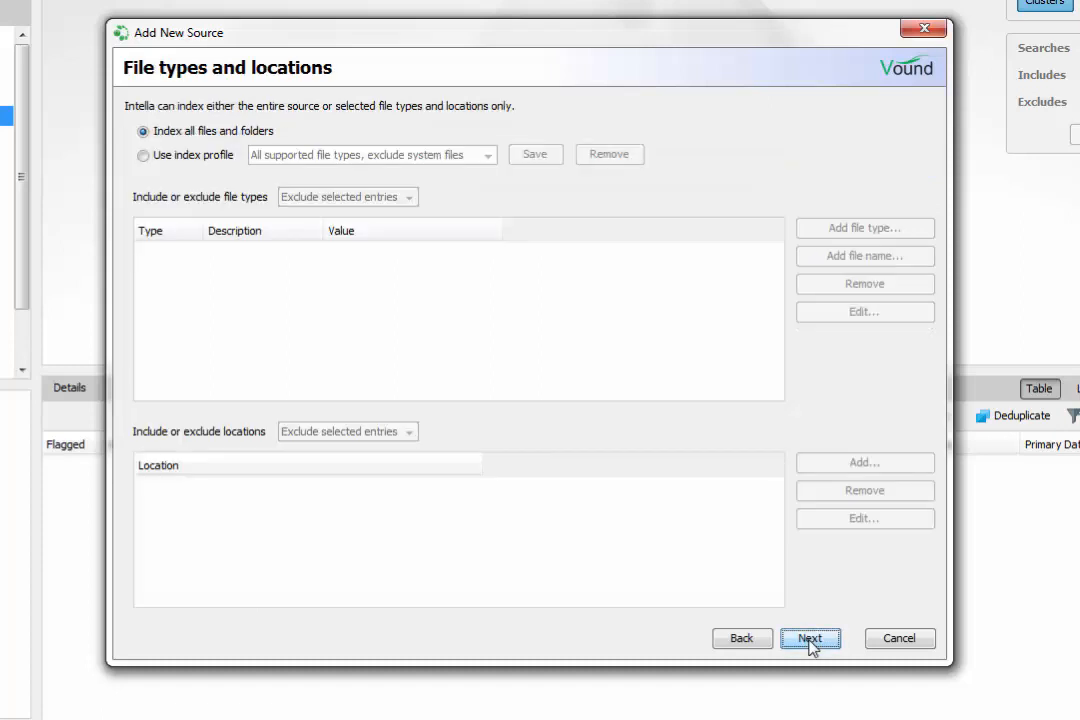
- Examine the index profile for all supported file types excluding system files, and return to indexing all files and folders
left_click(144, 158)
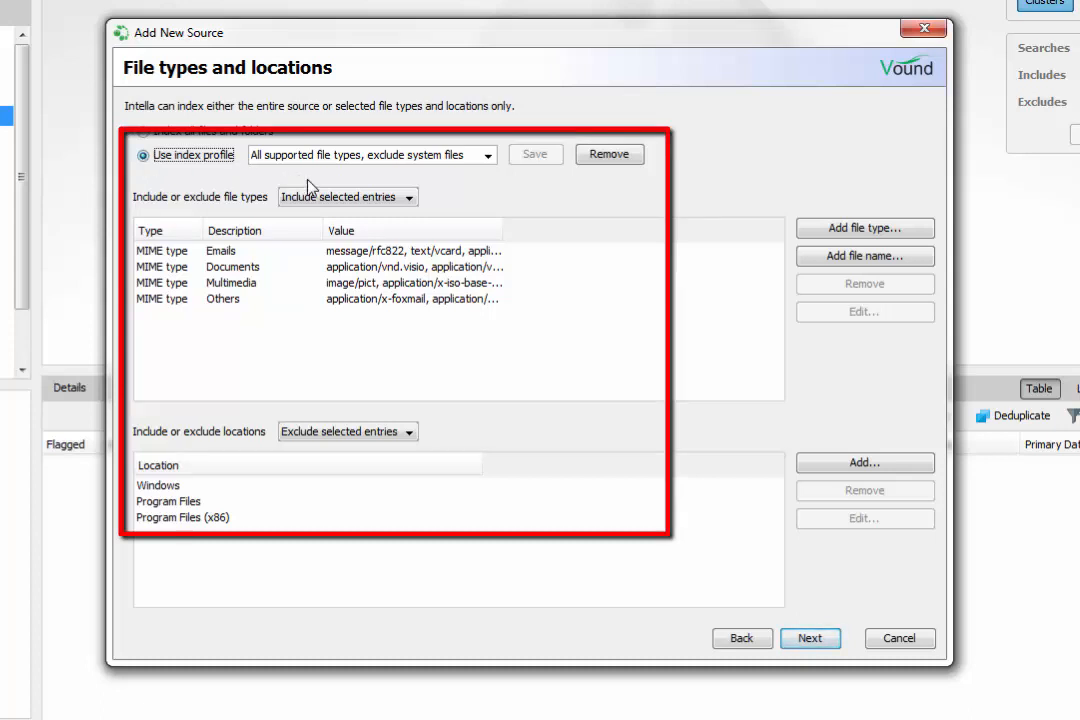
left_click(418, 203)
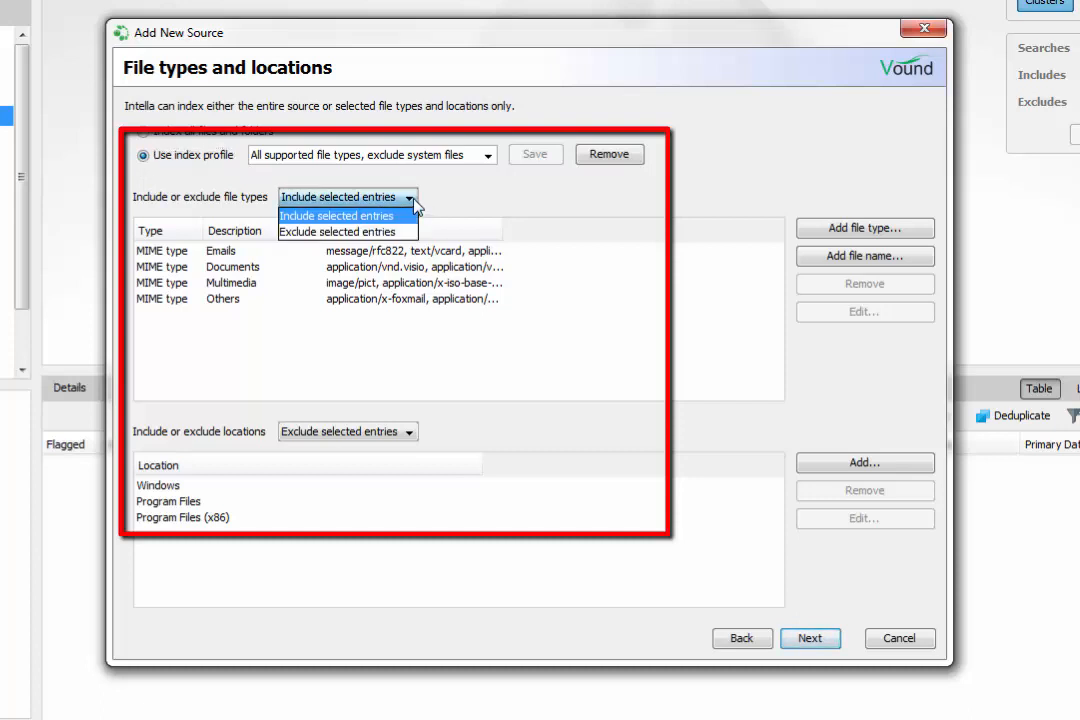
left_click(415, 203)
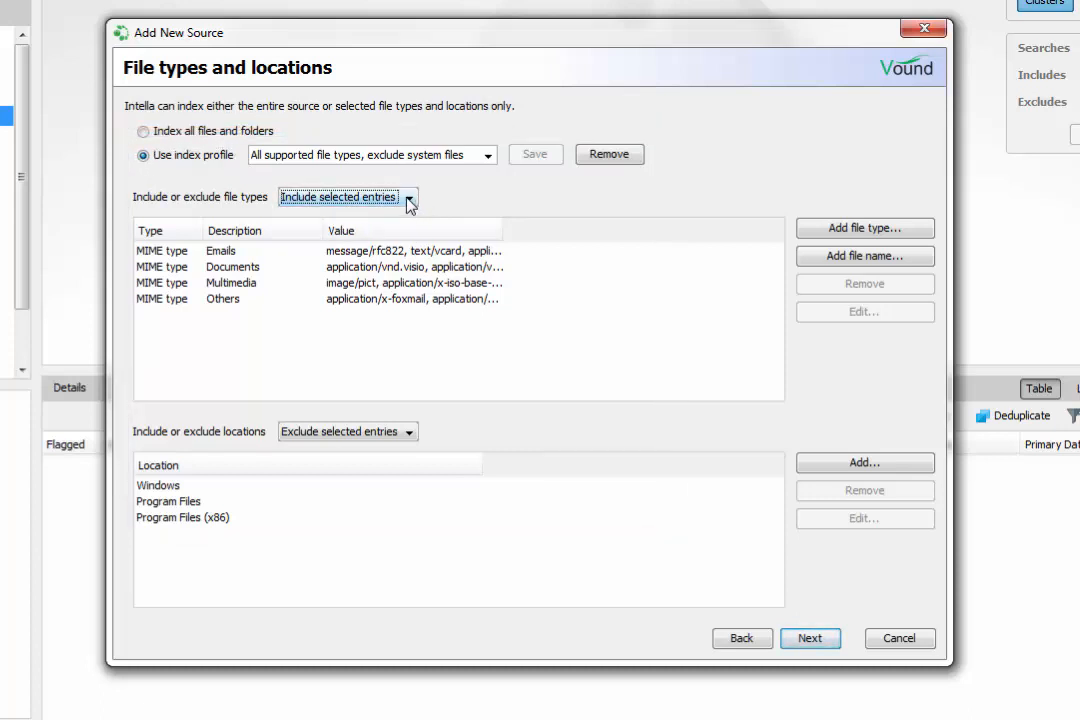
left_click(160, 131)
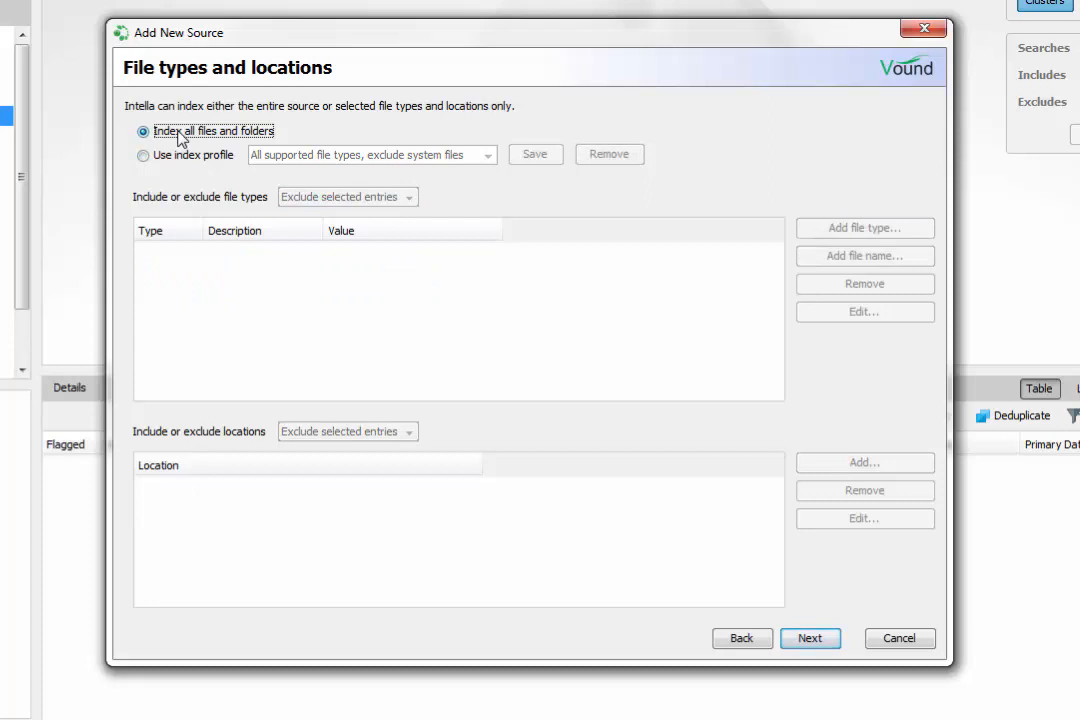
- Accept indexing of all files, the source name Intella_Artifacts_v3.E01, the Auckland time zone and the default item indexing settings
left_click(808, 641)
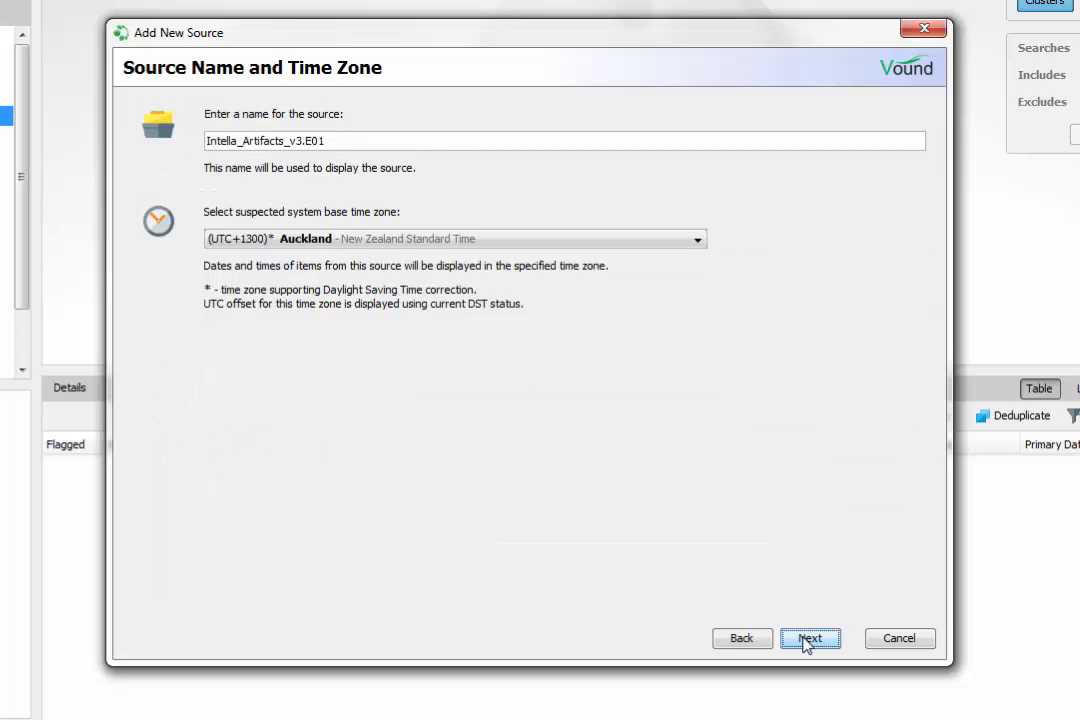
left_click(411, 143)
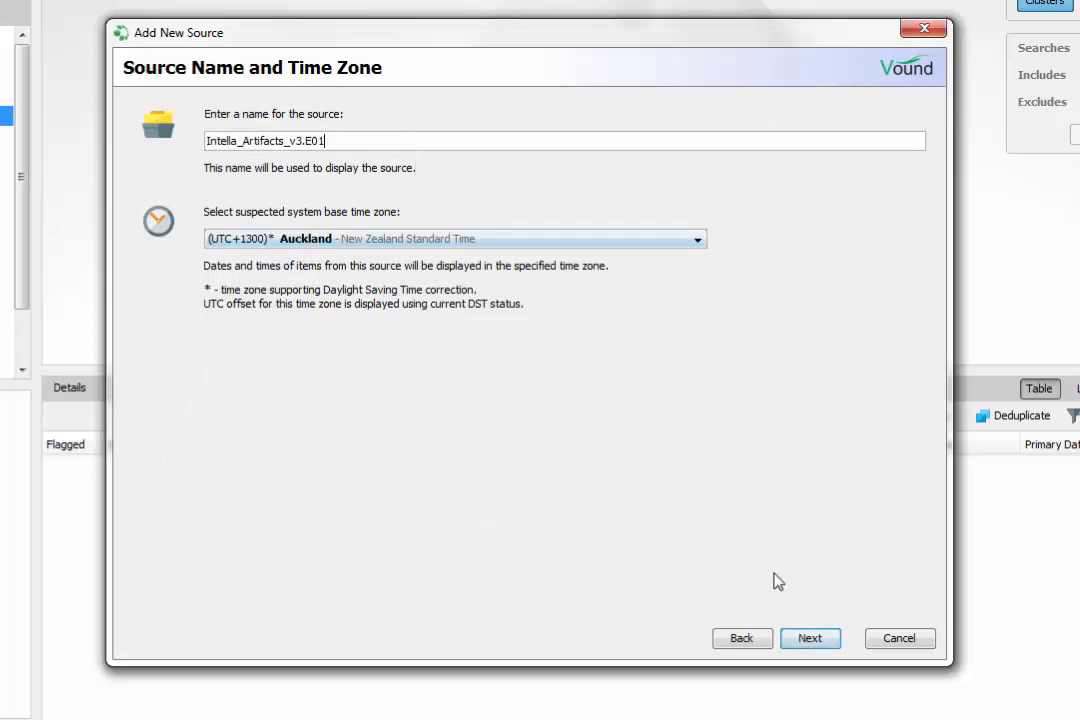
left_click(810, 638)
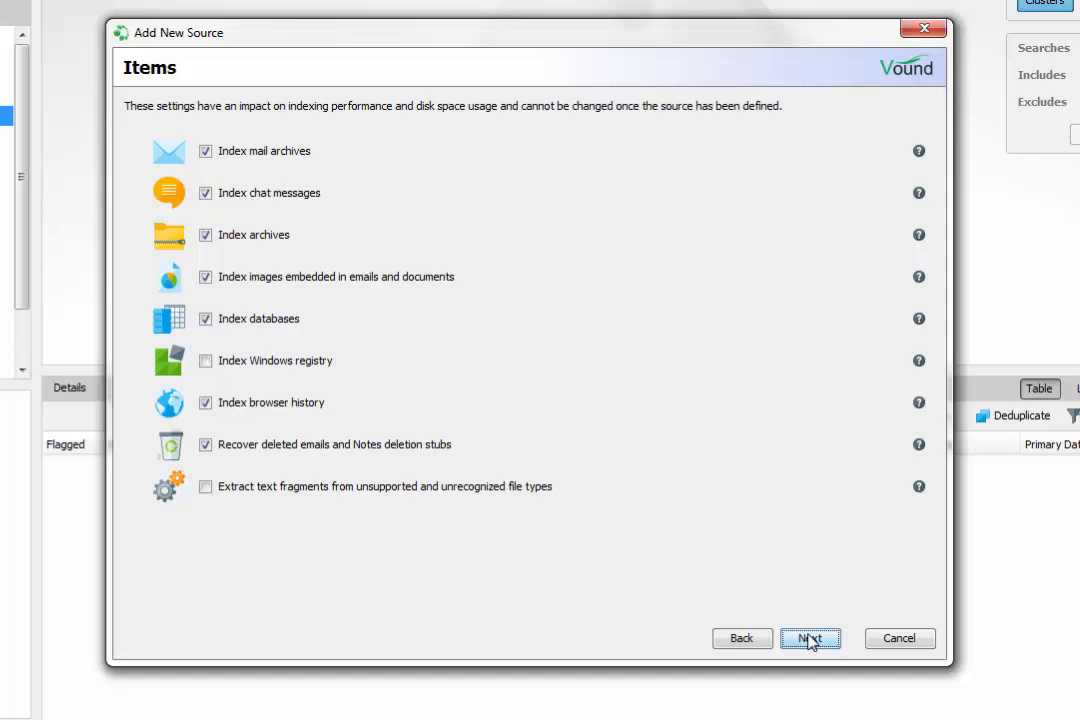
left_click(809, 638)
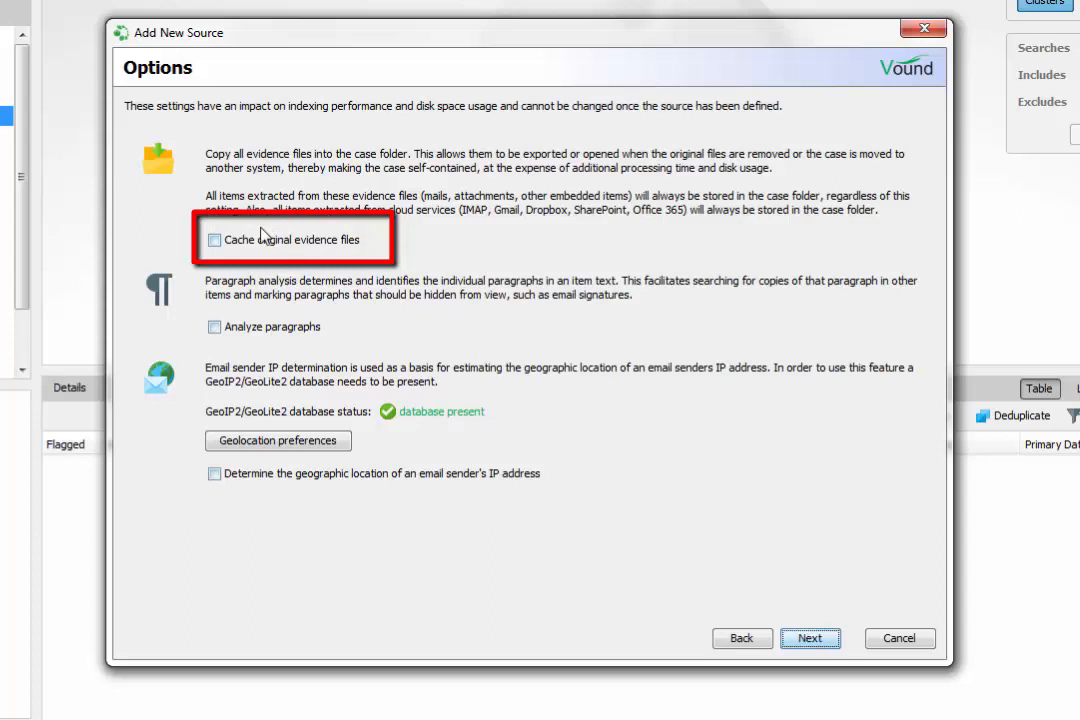
- Enable caching of original evidence files, paragraph analysis and geographic location of email senders' IP addresses, and proceed to the indexing tasks
left_click(217, 243)
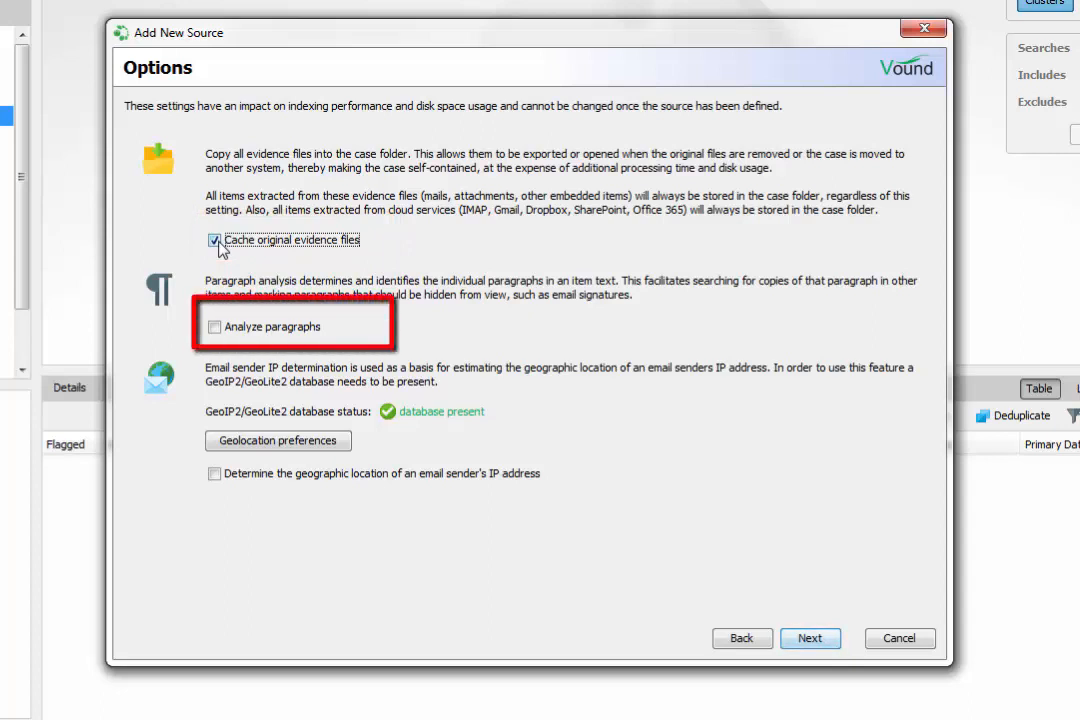
left_click(214, 327)
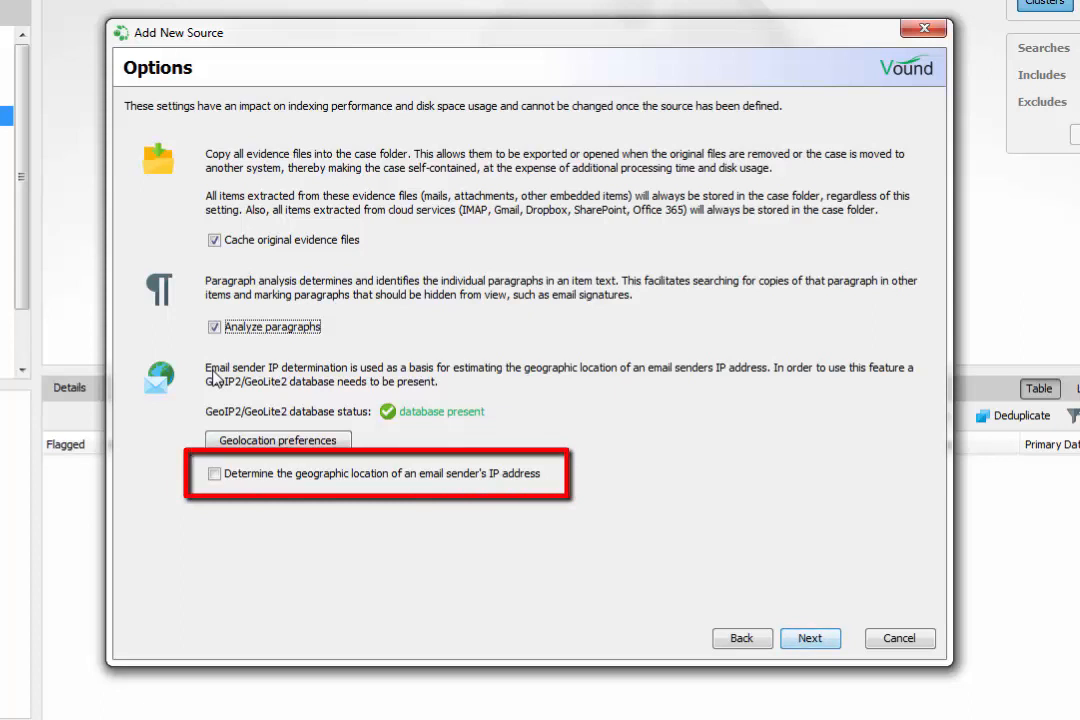
left_click(214, 474)
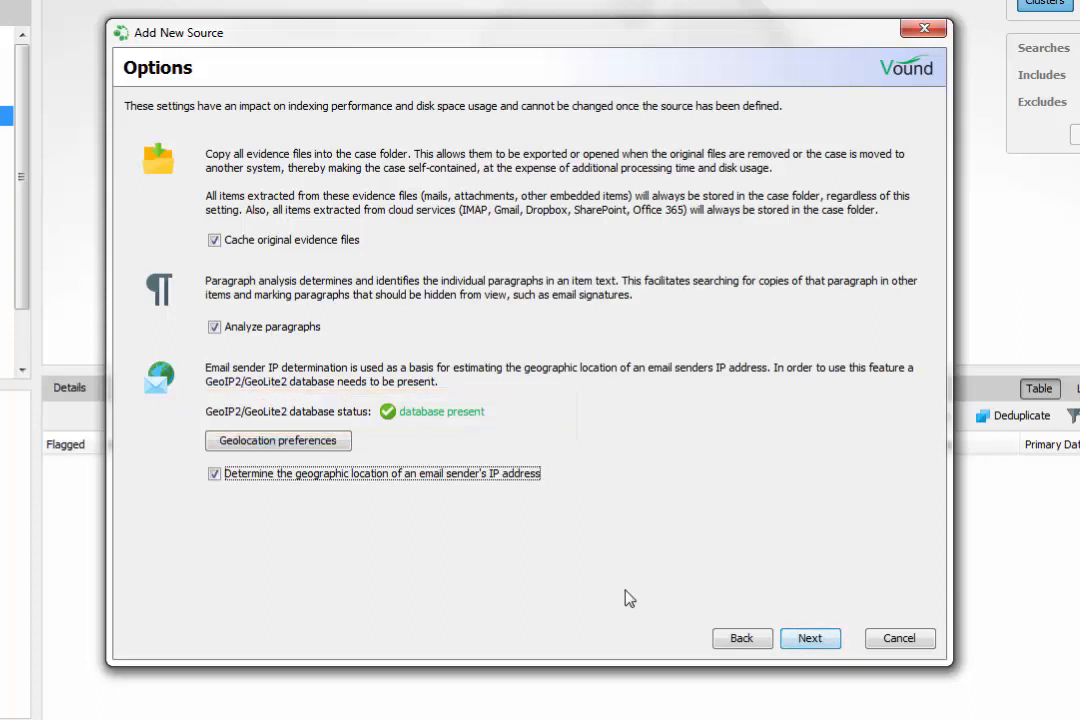
left_click(820, 644)
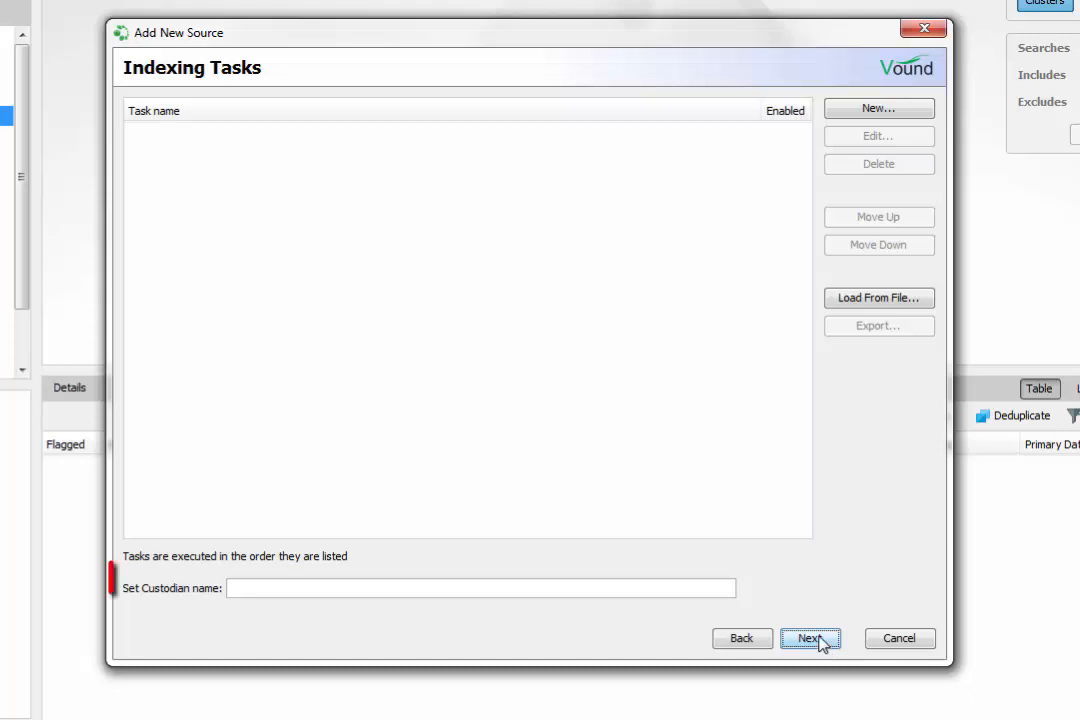
- Enter the custodian's name for the source and create a new indexing task named KWS - Look
left_click(460, 590)
type("Bob")
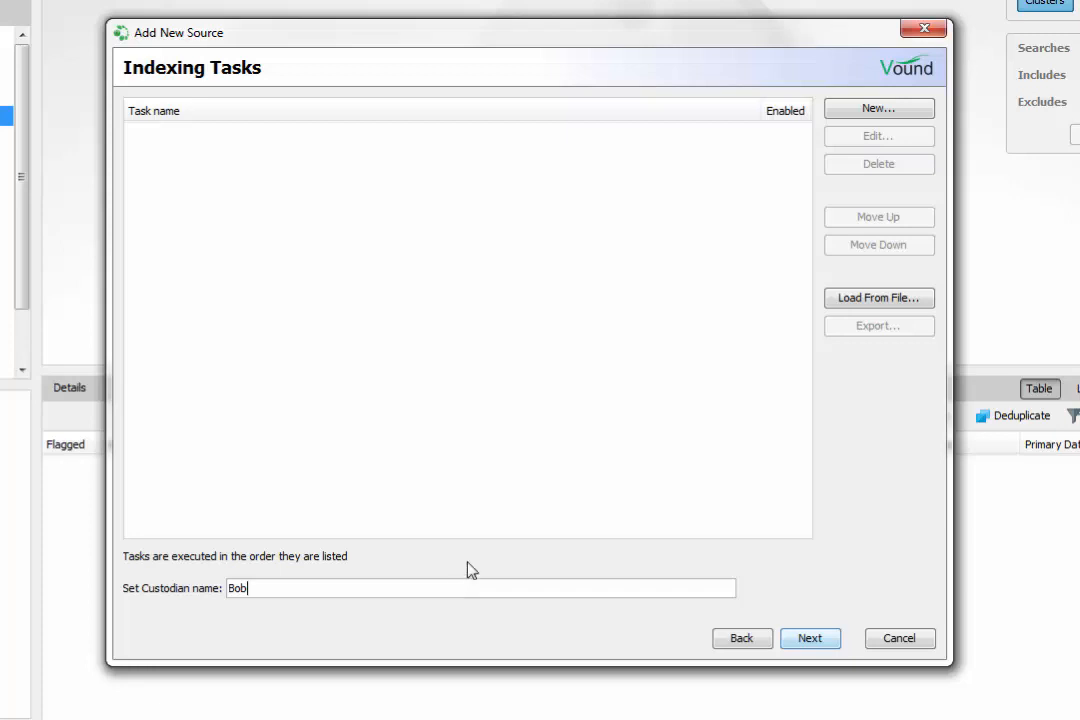
left_click(857, 110)
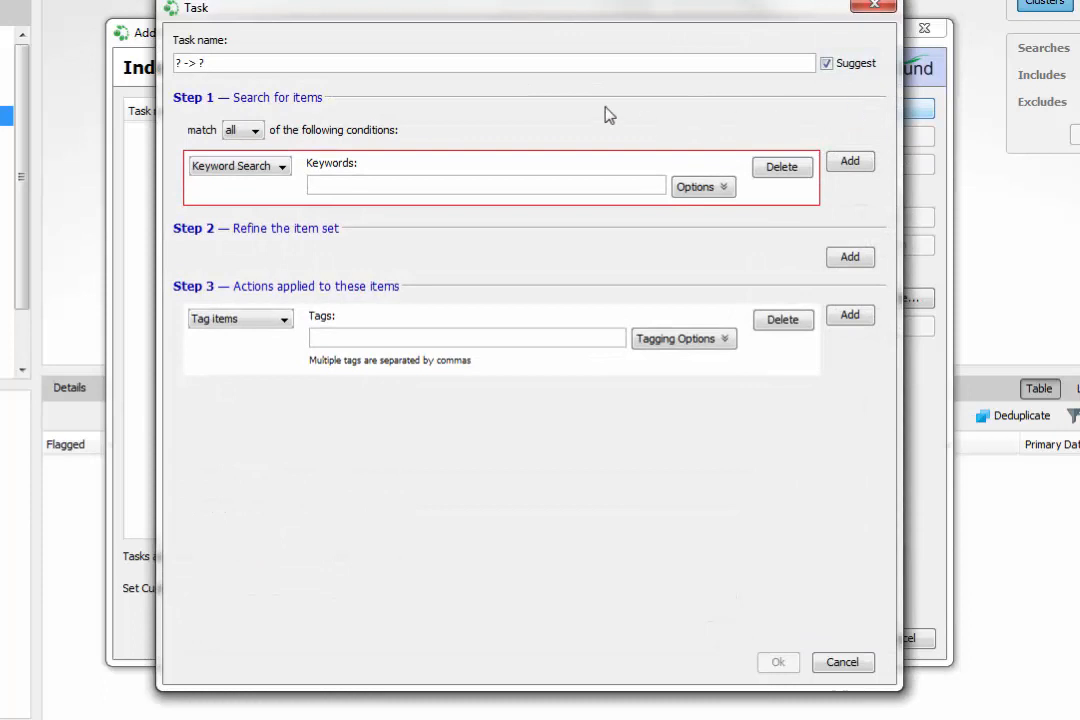
left_click_drag(246, 60, 160, 60)
type("KWS ")
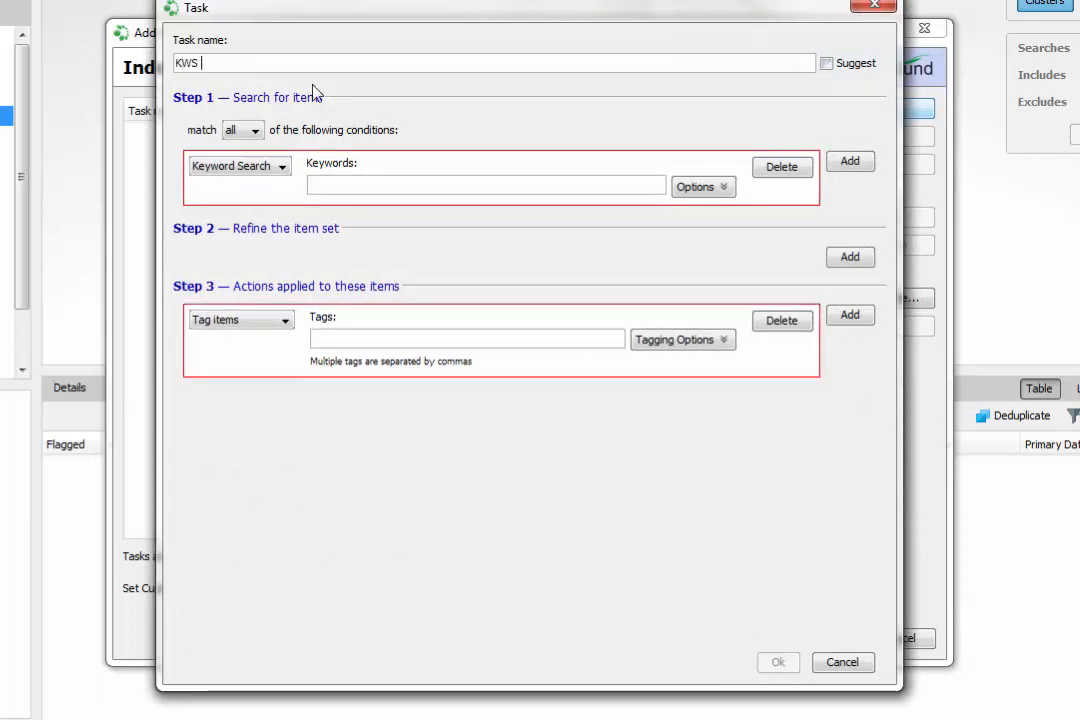
type("- Look")
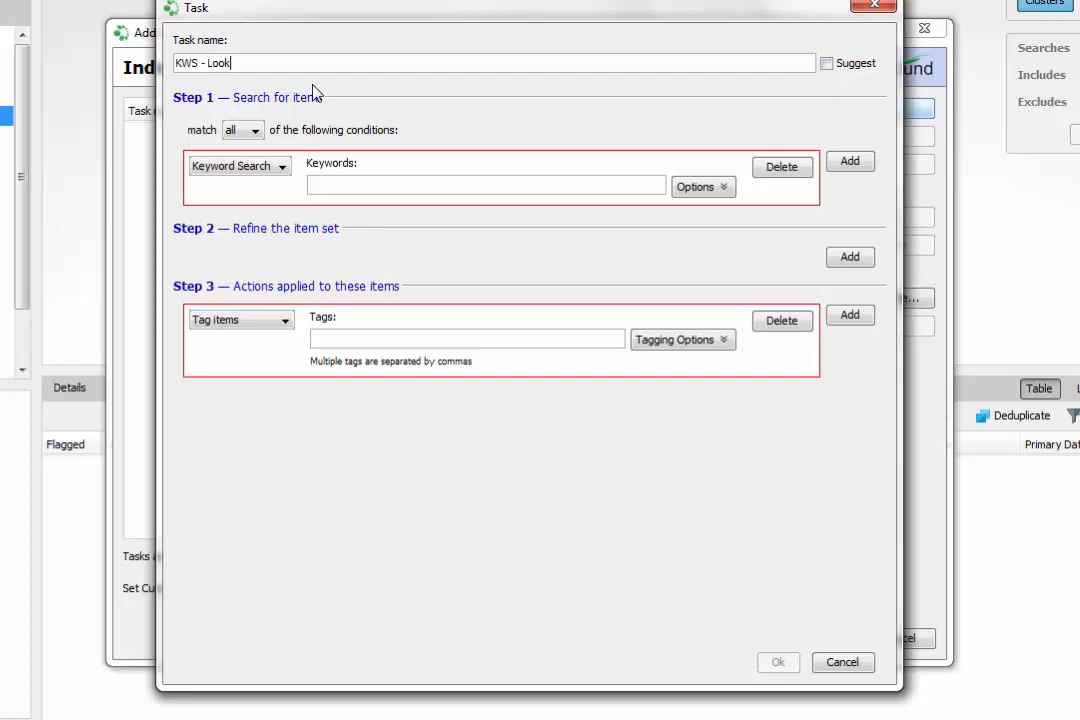
- Define the task to search for the keyword look, deduplicate the results and tag items as 01 KWS - look, and save it
left_click(339, 188)
type("look")
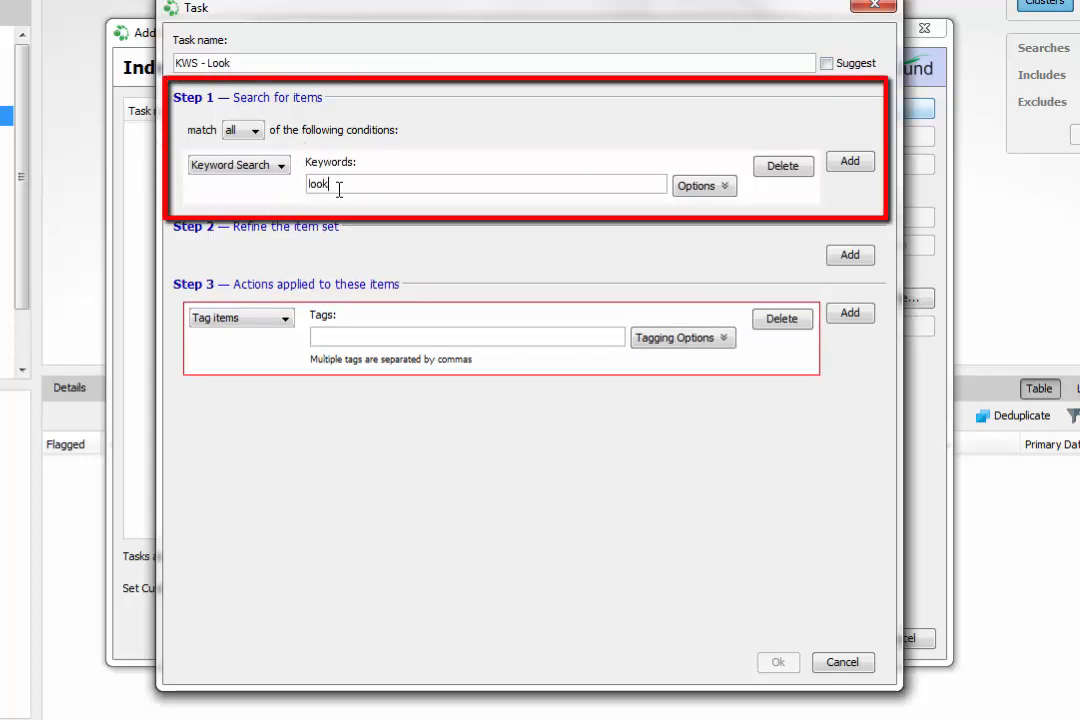
left_click(840, 257)
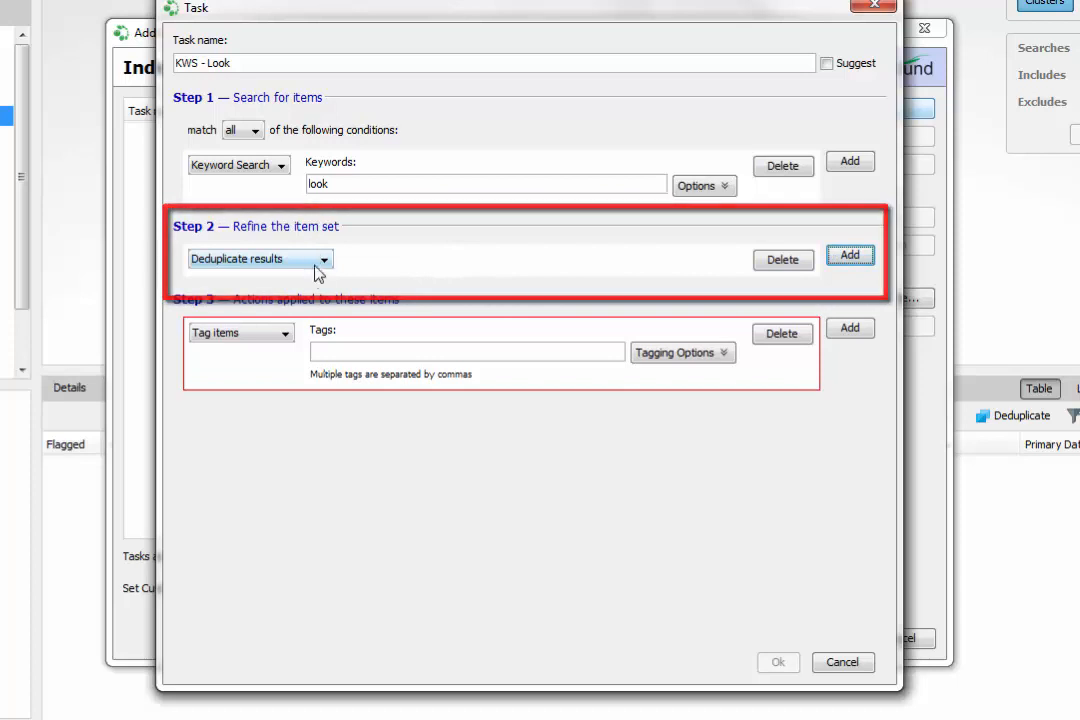
left_click(338, 351)
type("01 KWS - look")
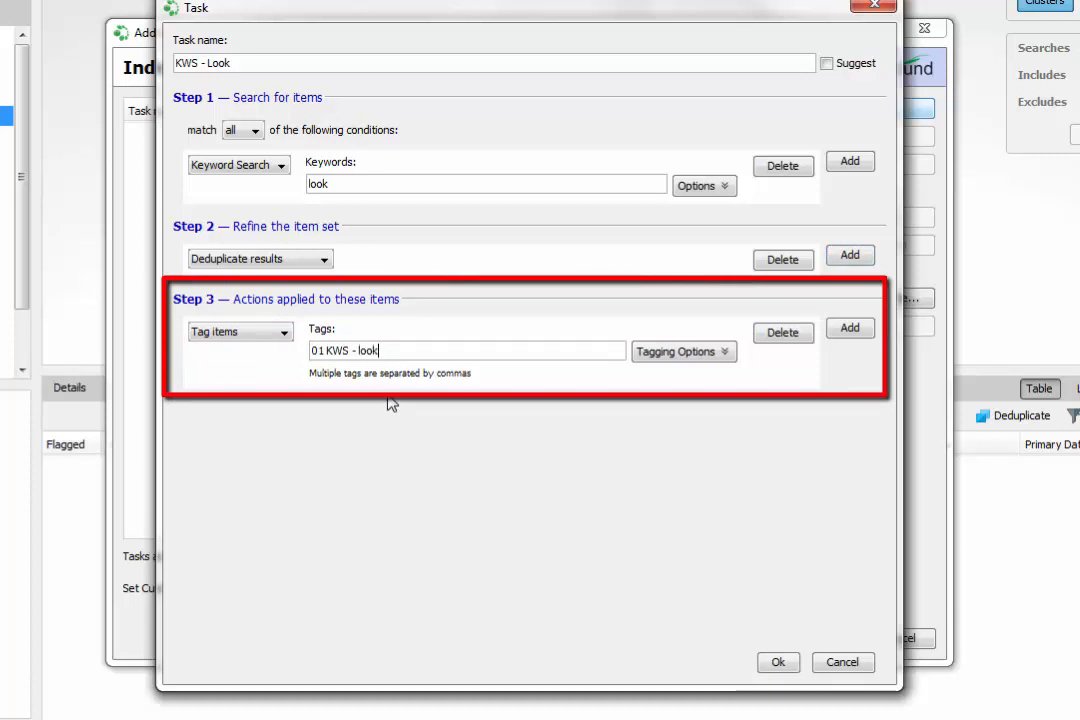
left_click(770, 662)
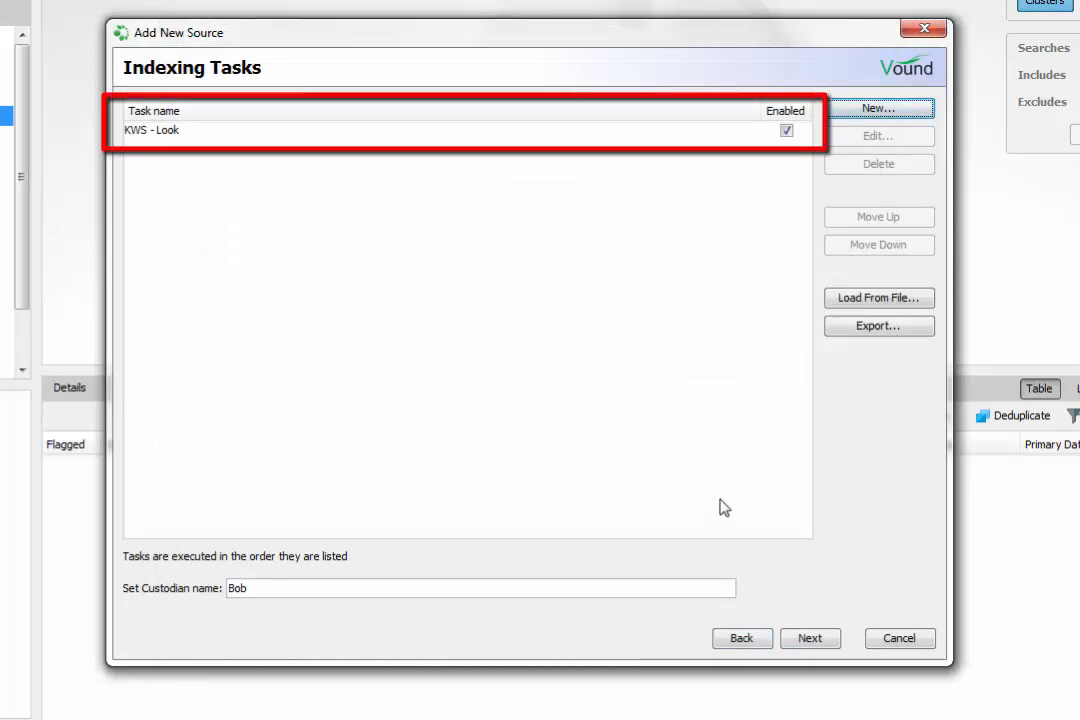
- Complete the source definition with indexing started immediately, and review the indexing speed, unique items per type and tasks
left_click(812, 639)
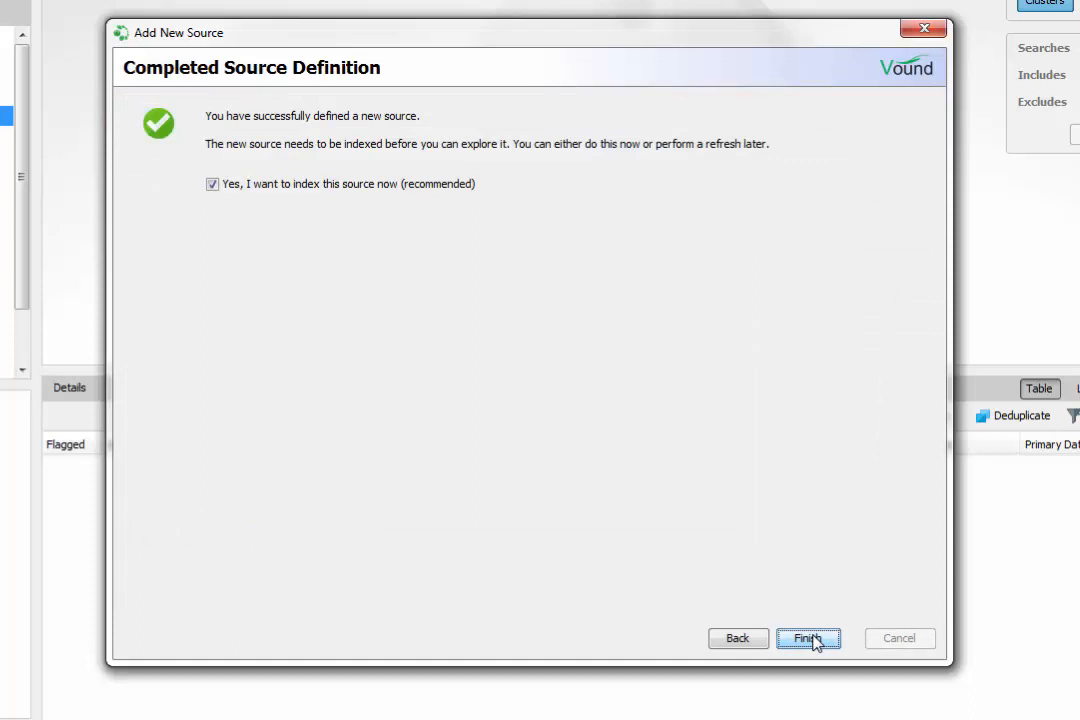
left_click(808, 638)
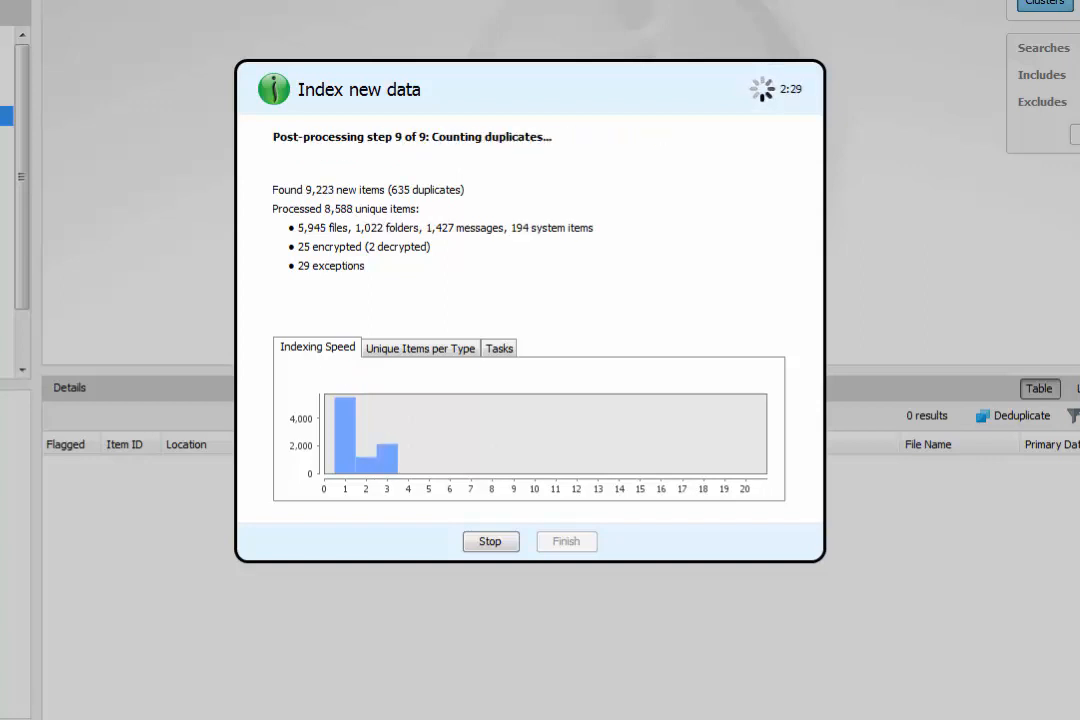
left_click(333, 350)
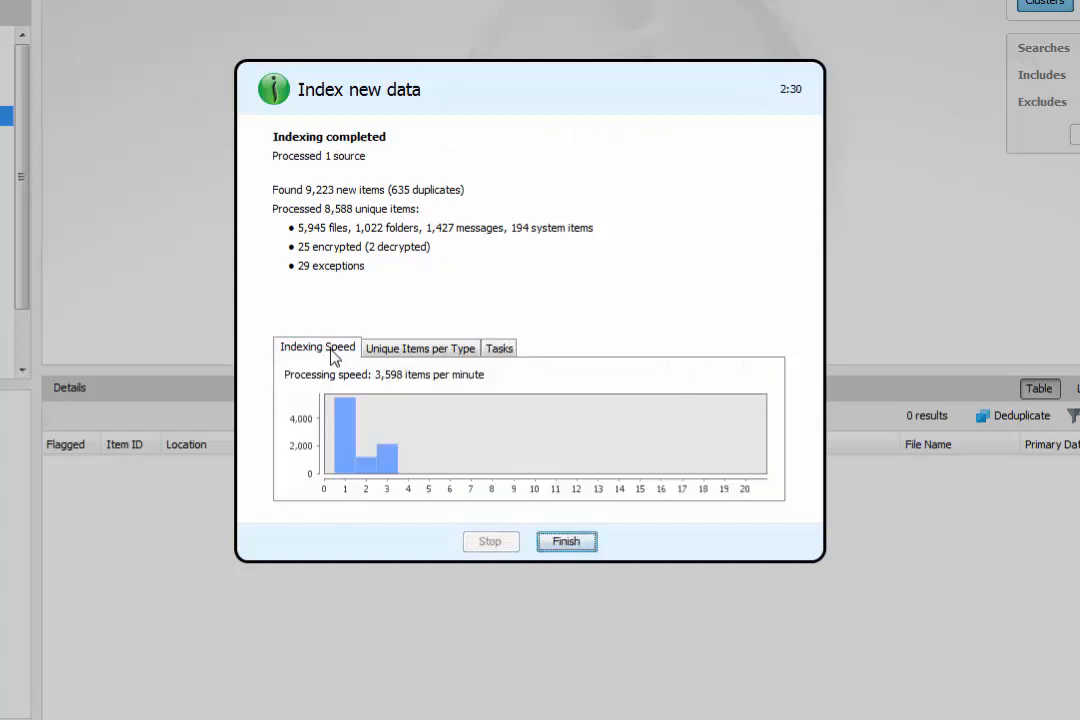
left_click(384, 350)
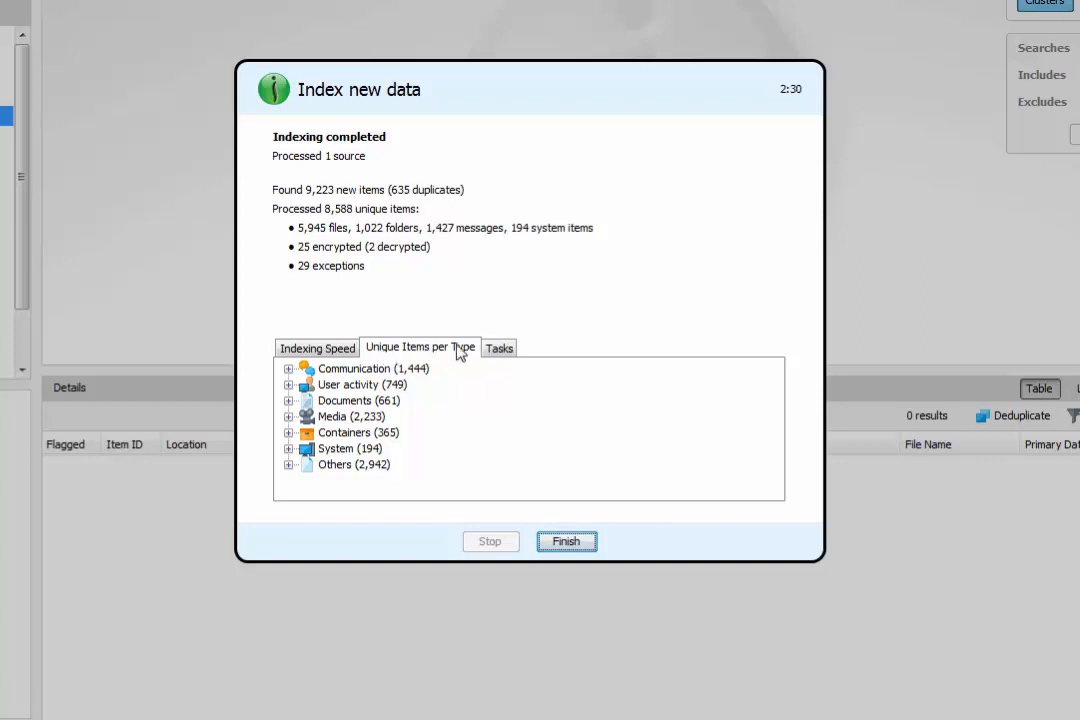
left_click(499, 349)
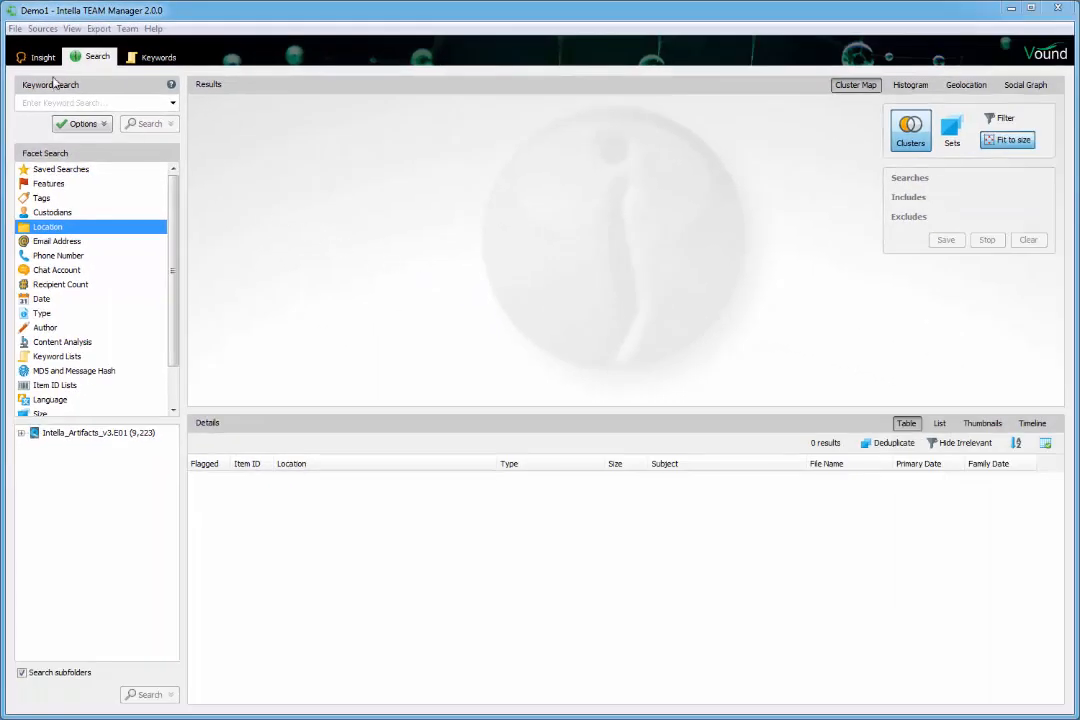
- Examine the General and the Display and Locale preferences of the case
left_click(15, 29)
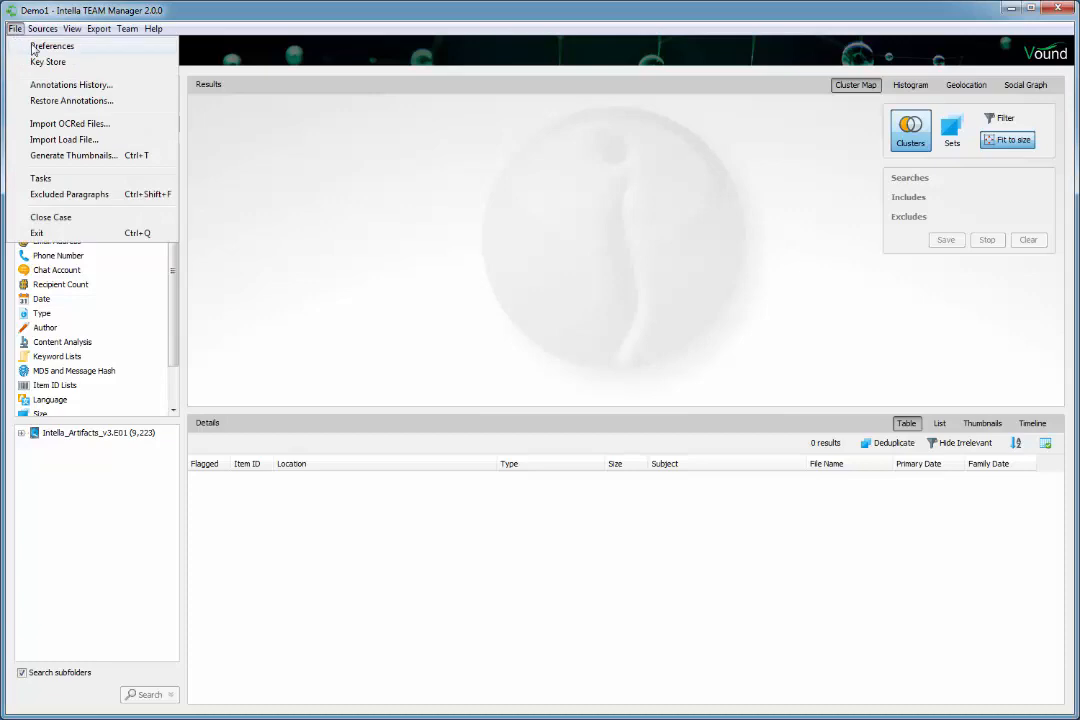
left_click(45, 47)
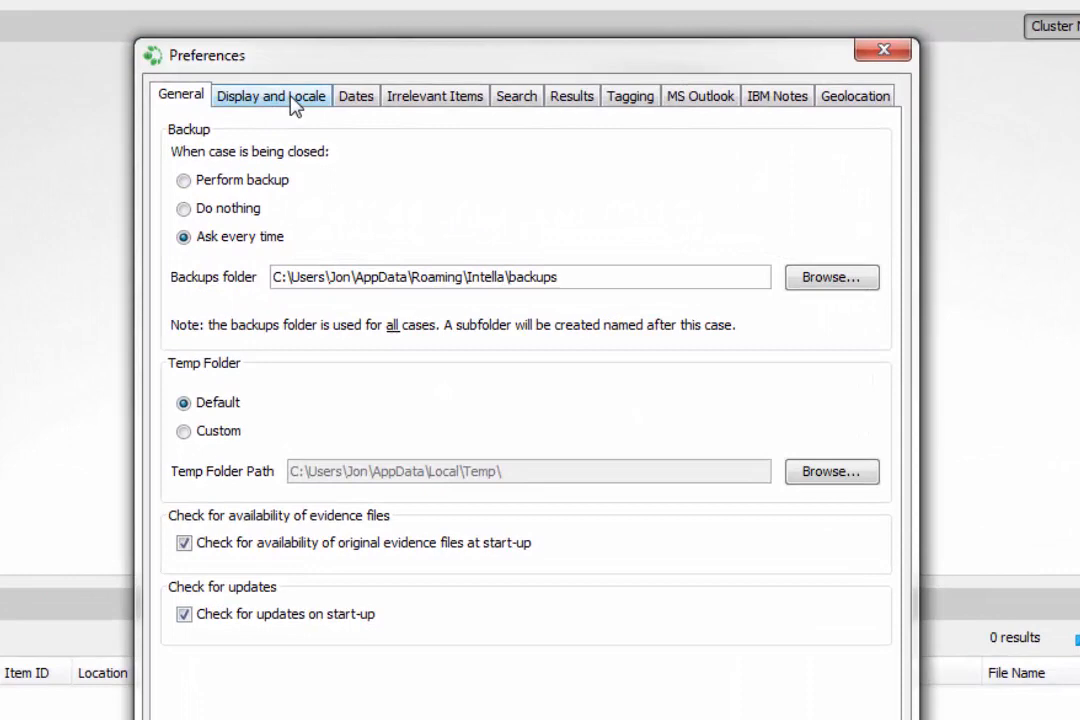
left_click(295, 107)
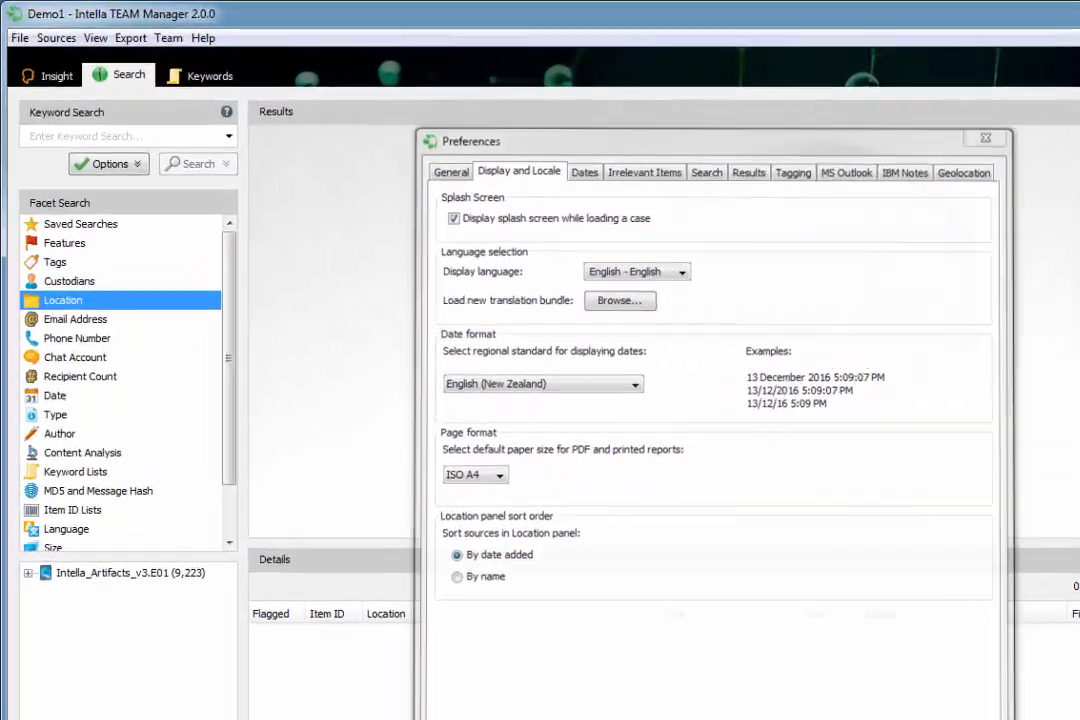
left_click(644, 606)
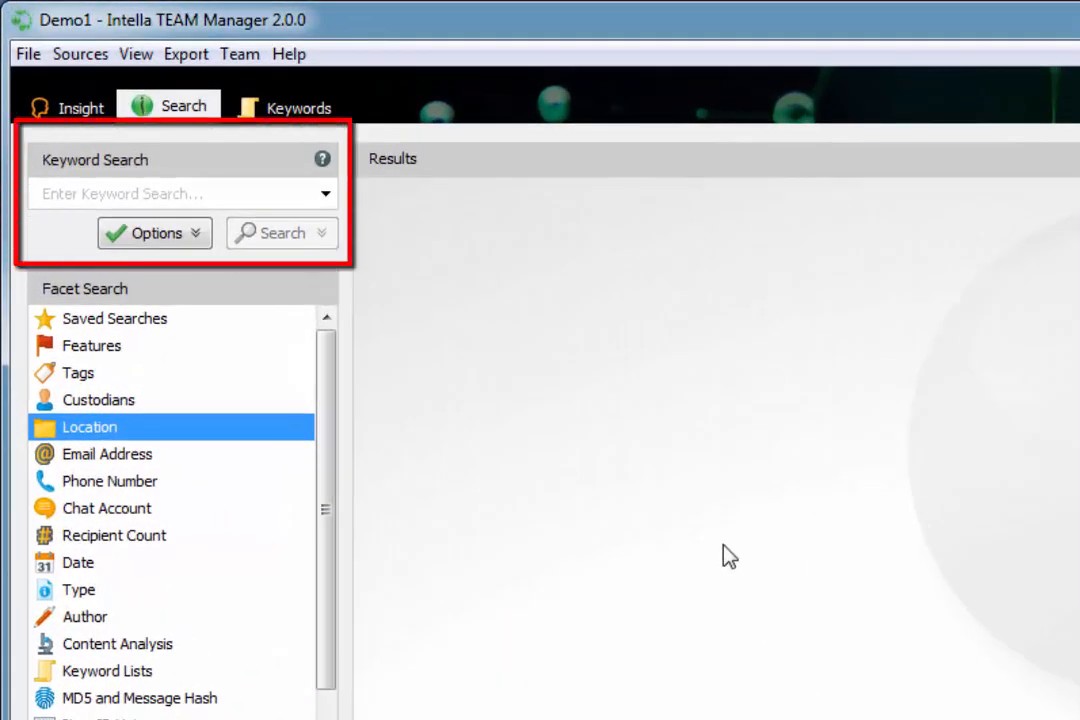
- Run keyword searches for look and for the capitalised form Look to compare their results
left_click(297, 194)
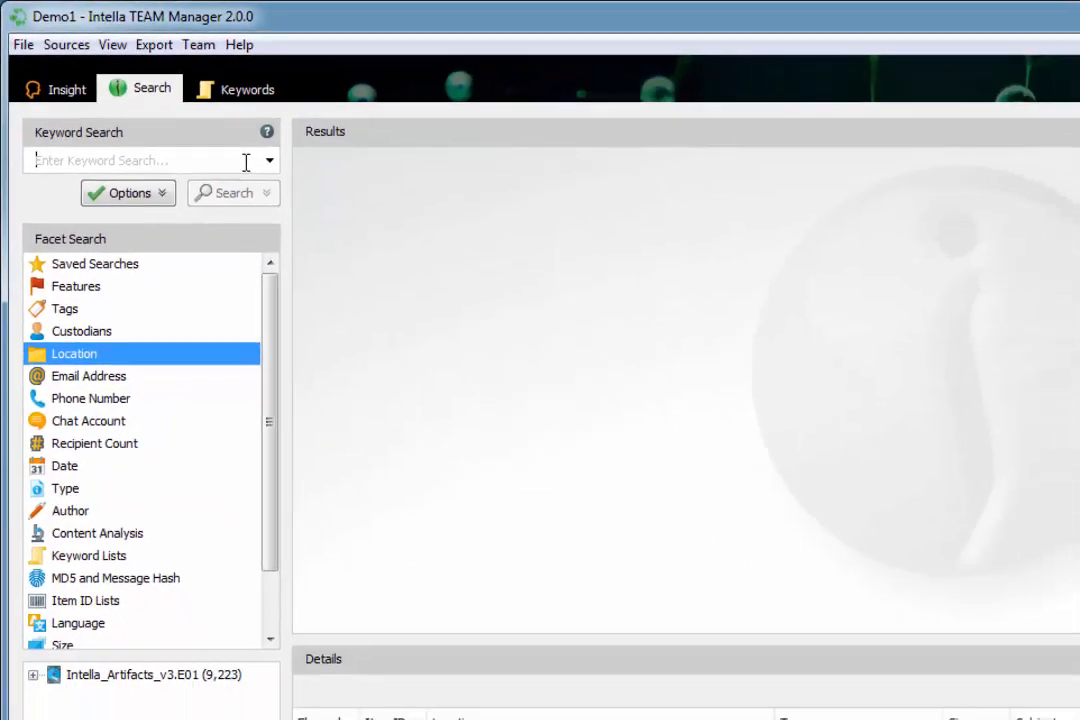
type("look")
key("Return")
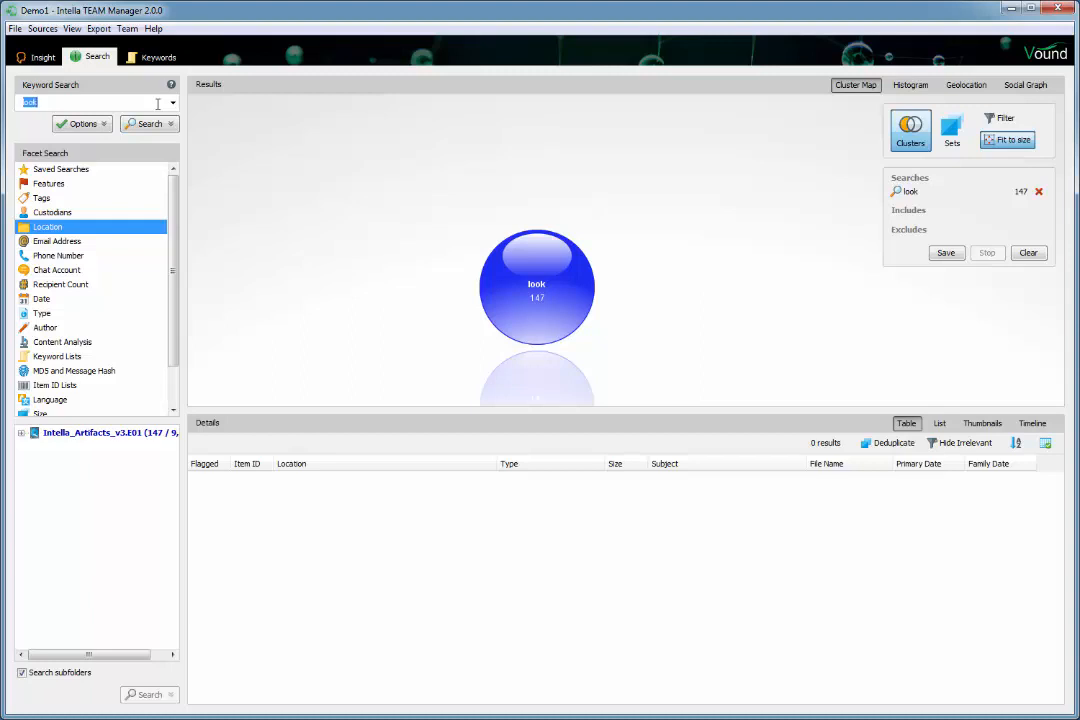
key("BackSpace")
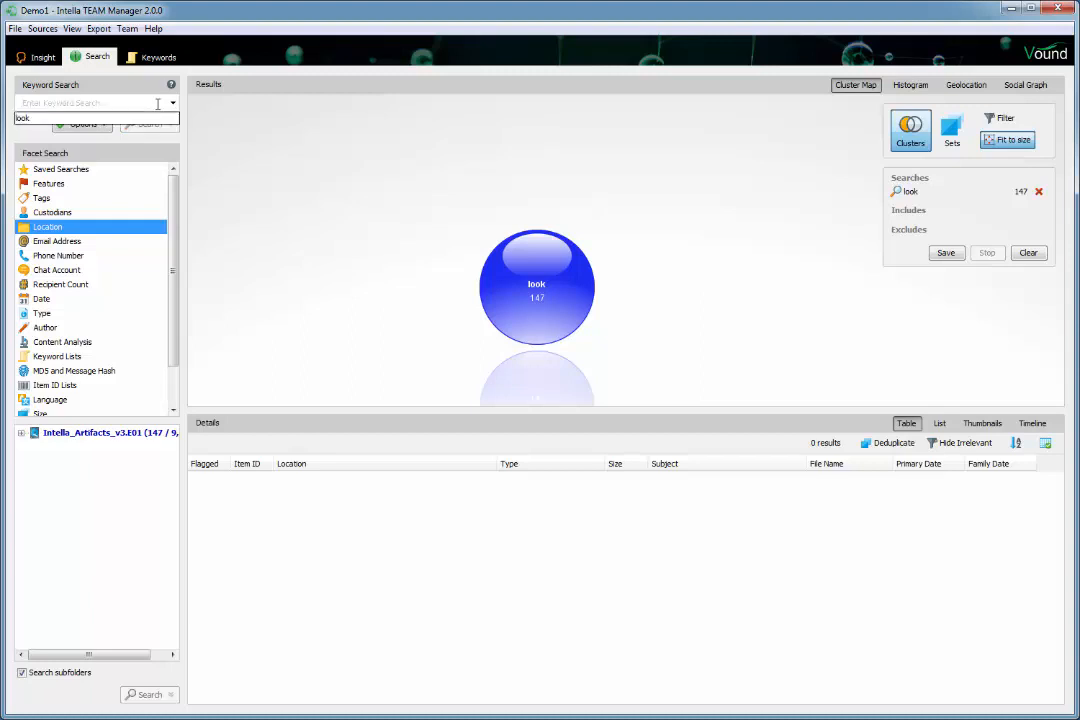
type("Look")
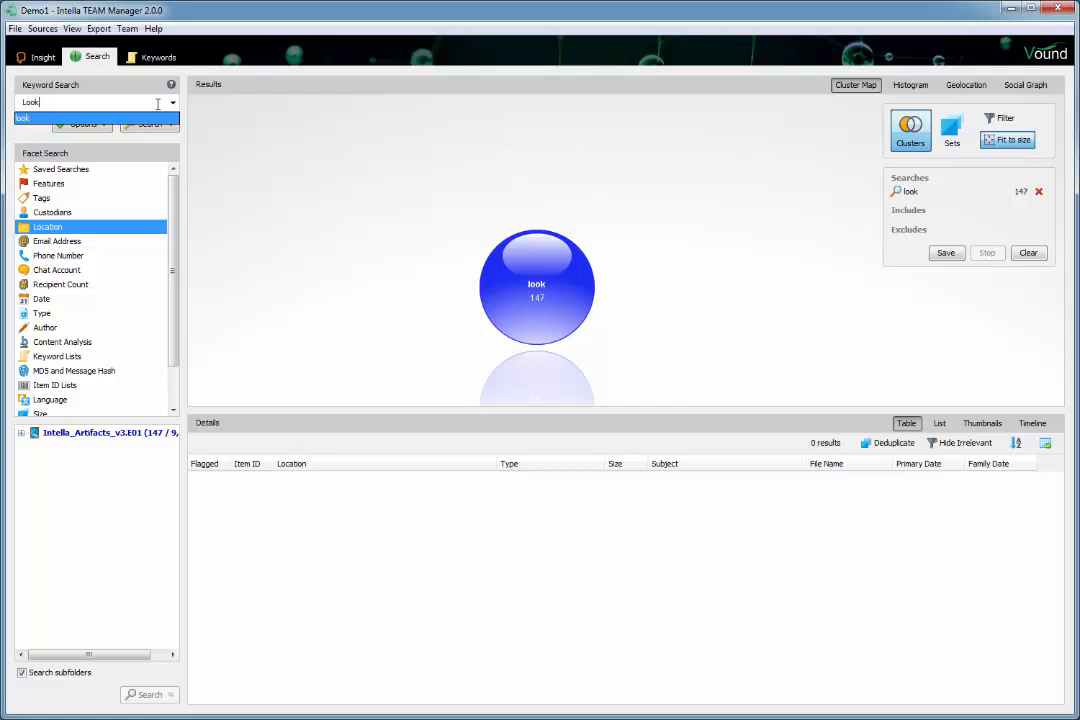
key("Return")
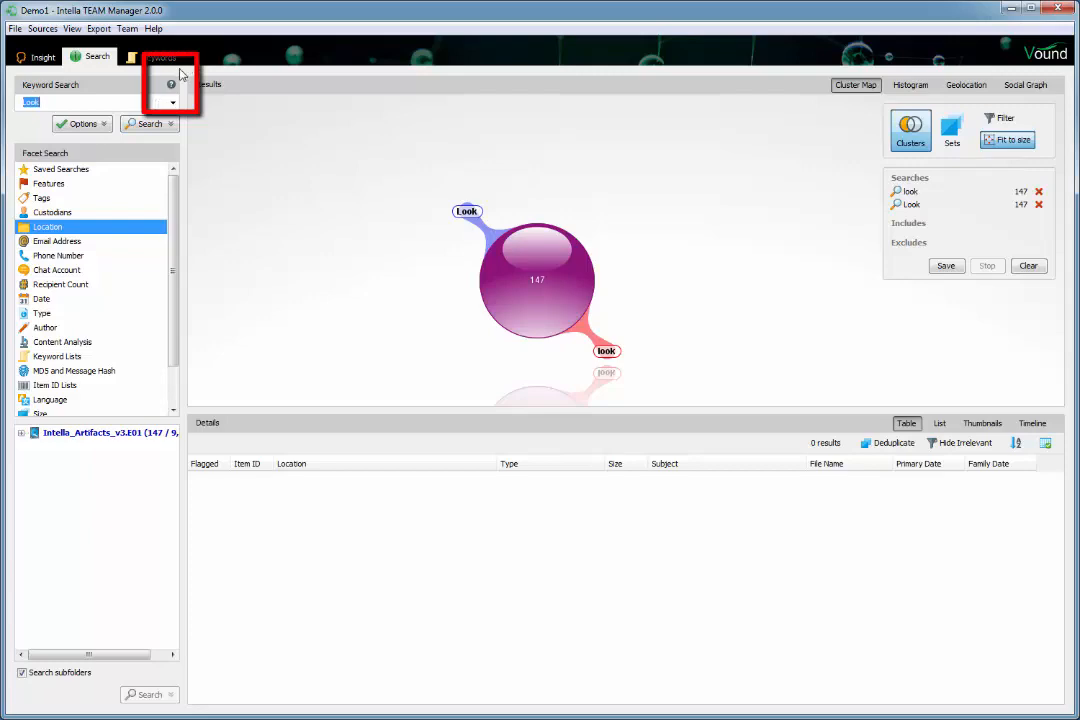
- Read through the Keyword Search Quick Reference in an enlarged window, down to its special characters section, and close it
left_click(170, 85)
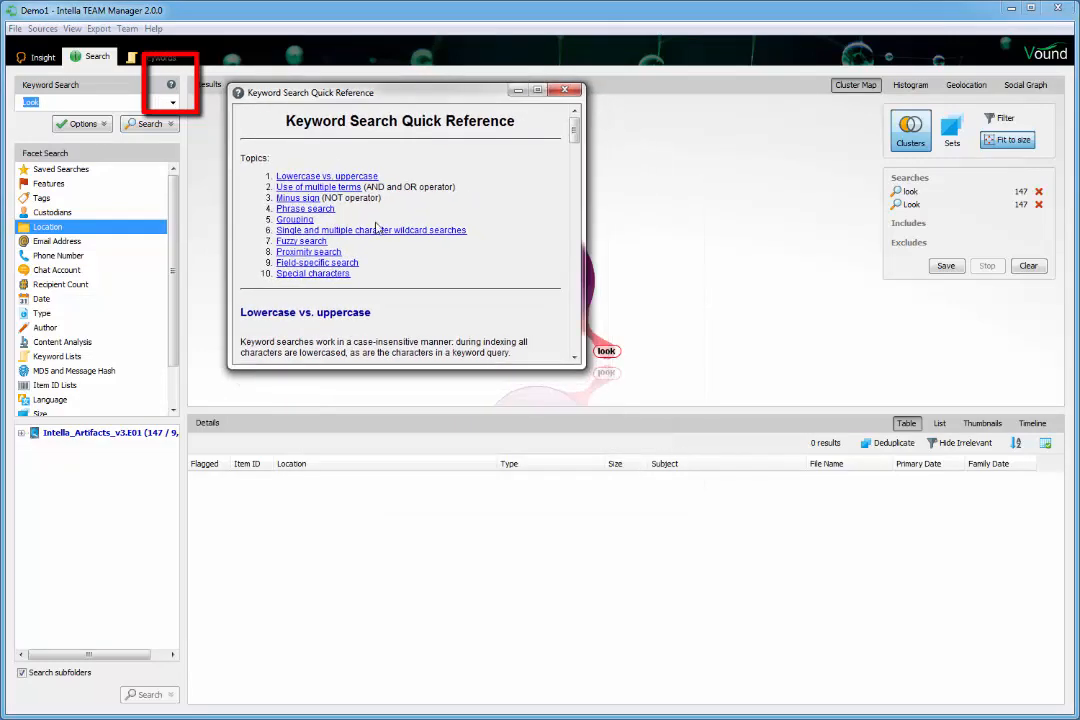
left_click_drag(585, 367, 984, 668)
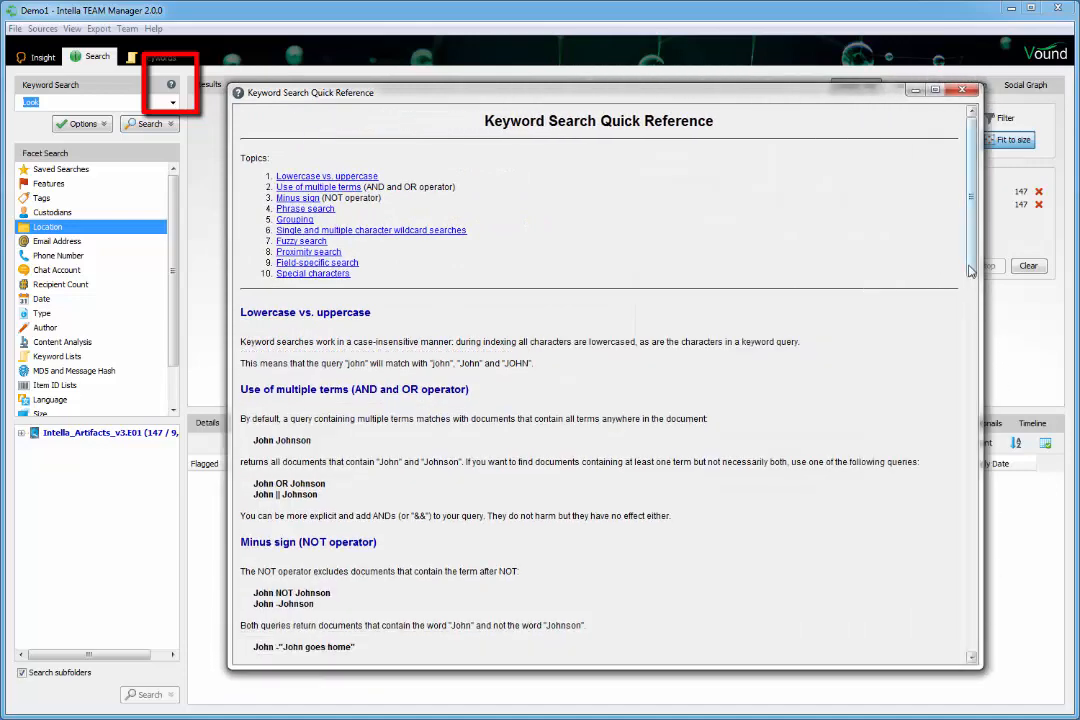
left_click_drag(970, 272, 1018, 651)
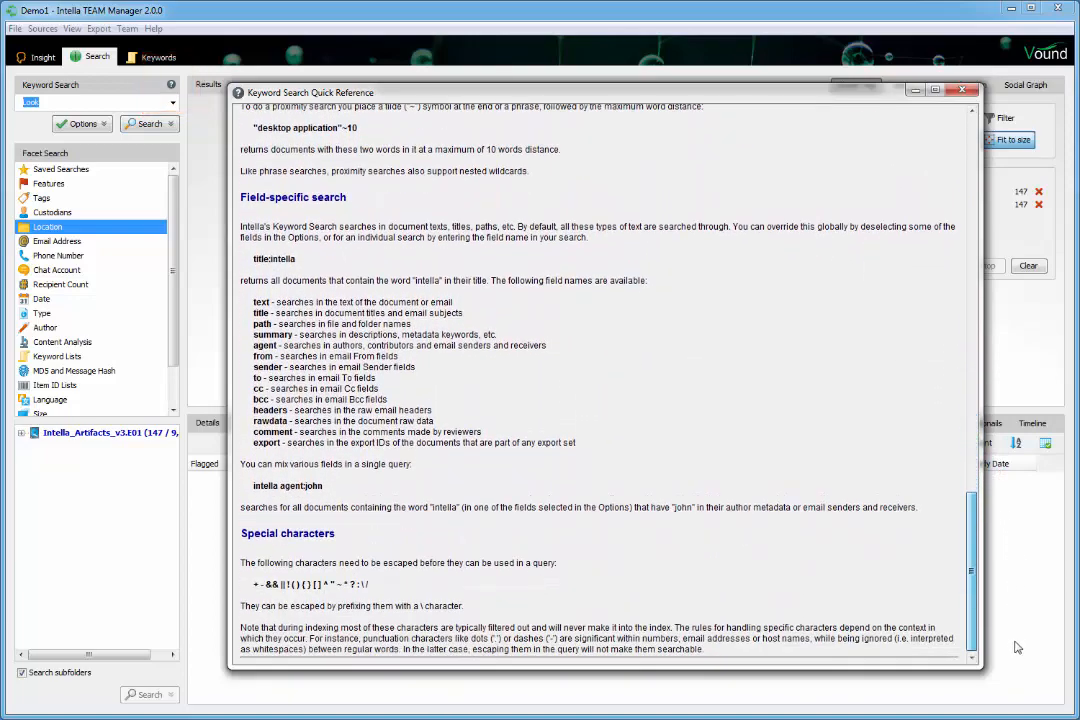
left_click(963, 92)
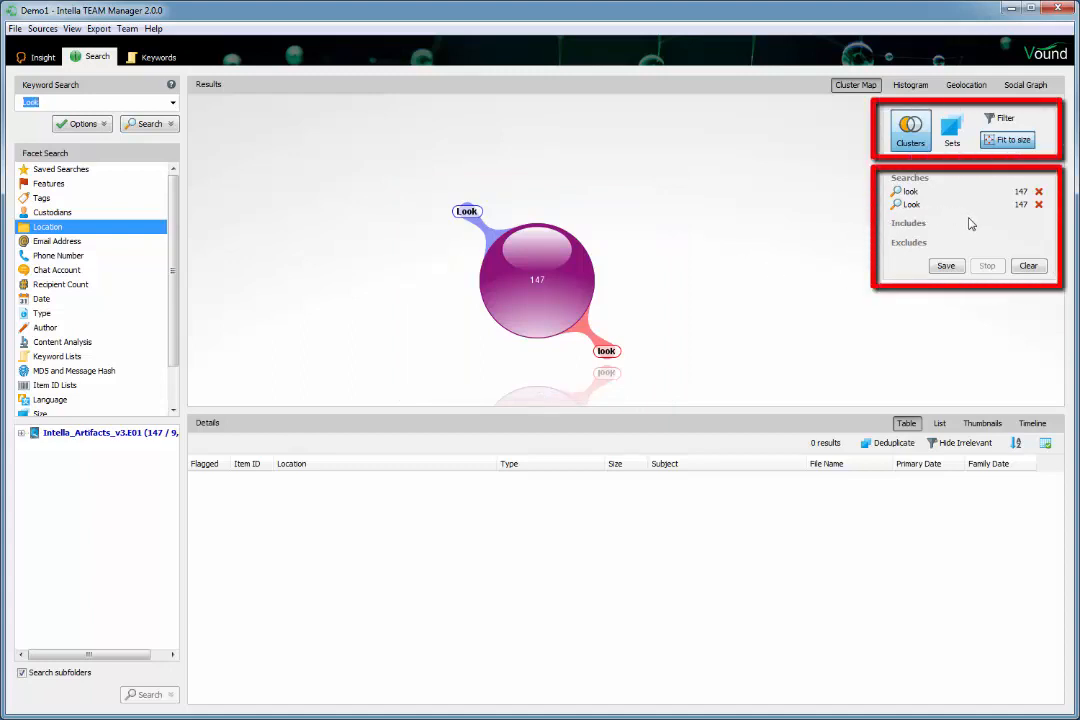
- Remove the capitalised Look search and list the items of the look cluster in the details table
left_click(1039, 206)
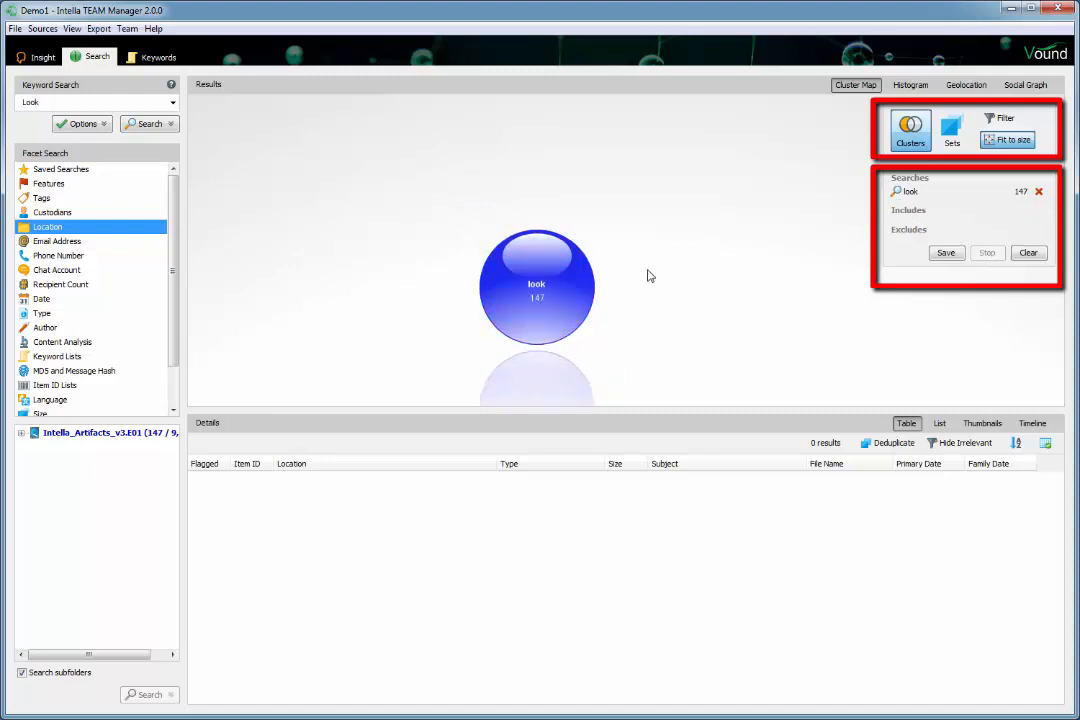
left_click(562, 310)
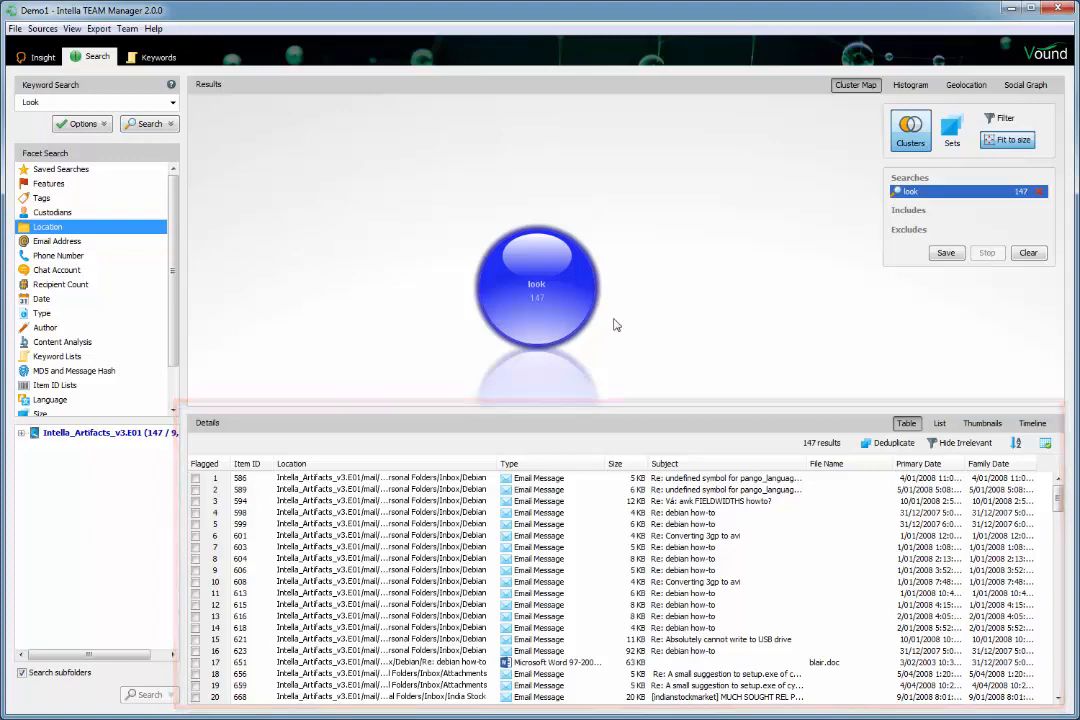
- Review the columns available for the details table without changing the selection
left_click(1045, 443)
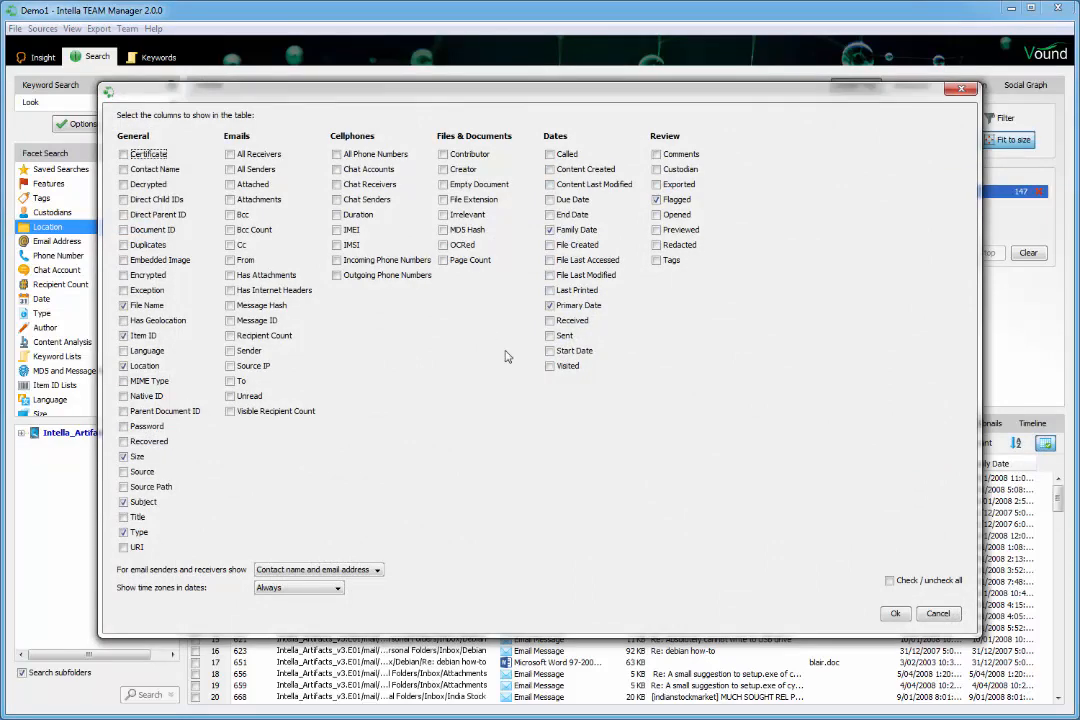
left_click(928, 617)
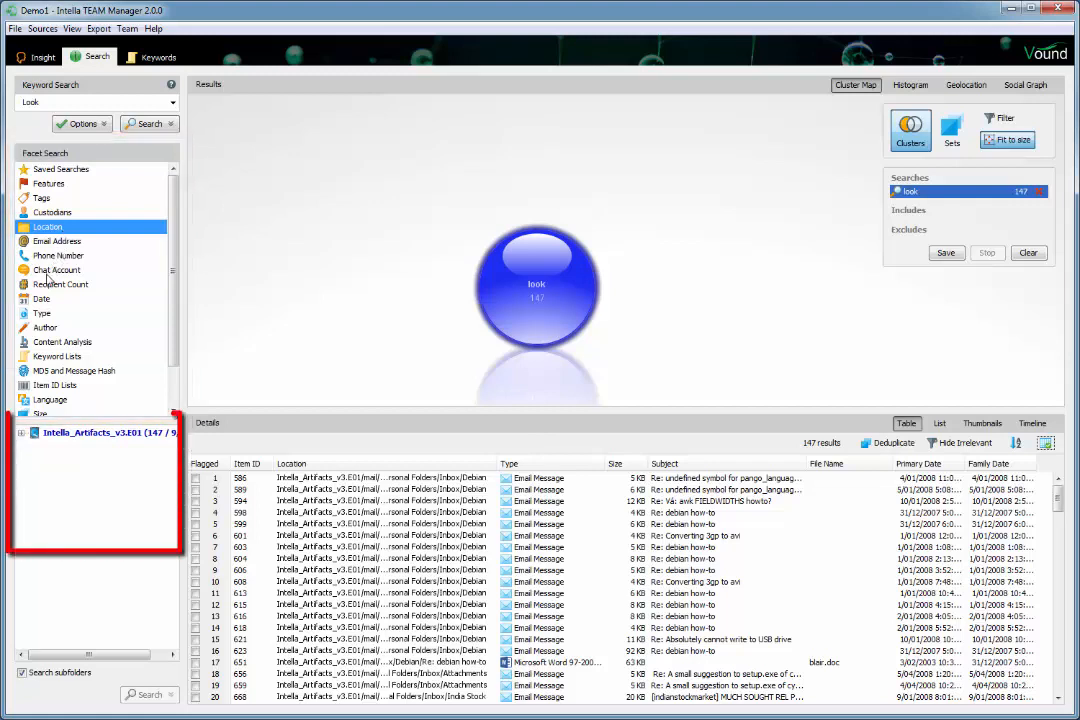
- Examine the Type and Features facets, including the Exception Items categories, and list the look results that are encrypted
left_click(38, 316)
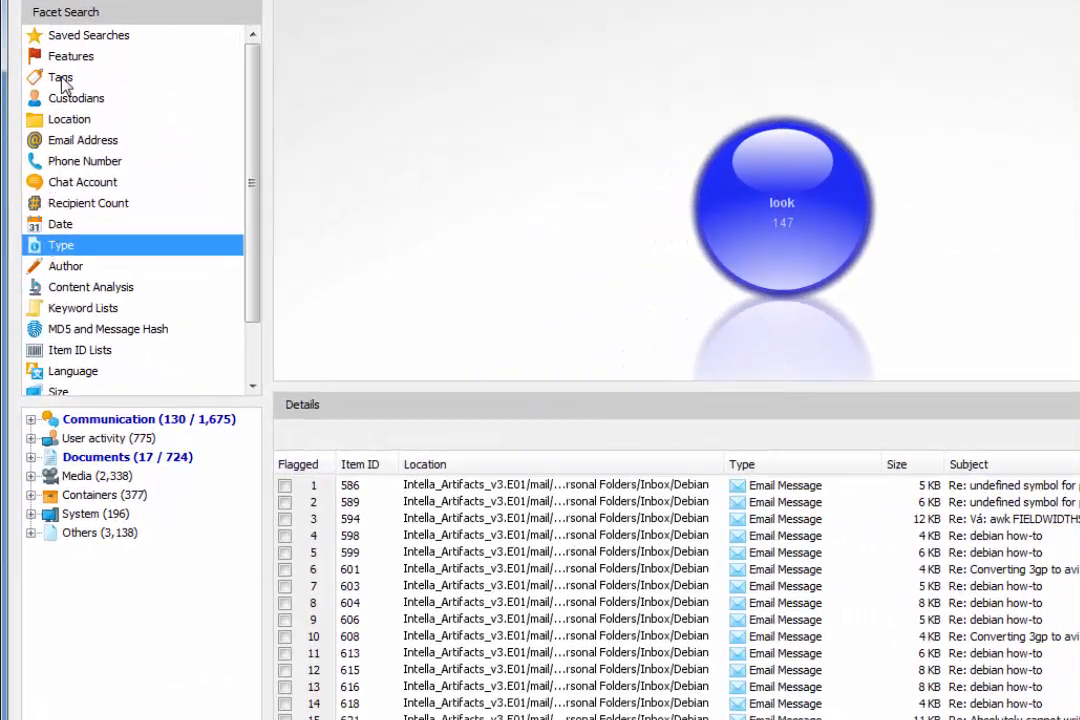
left_click(67, 57)
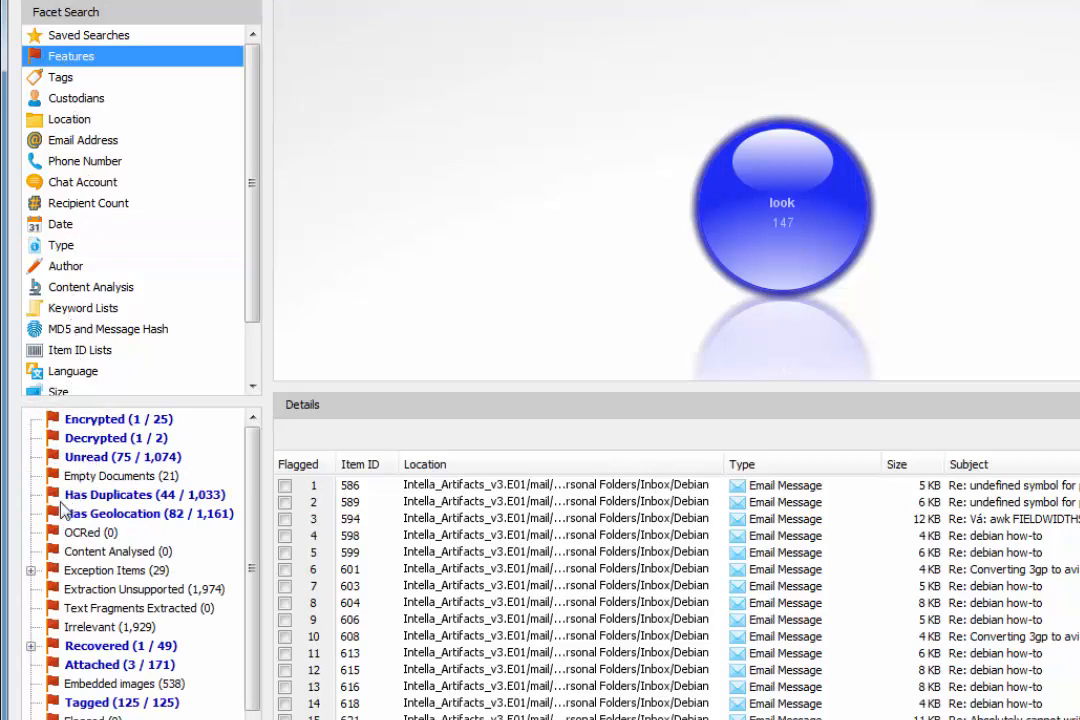
left_click(31, 570)
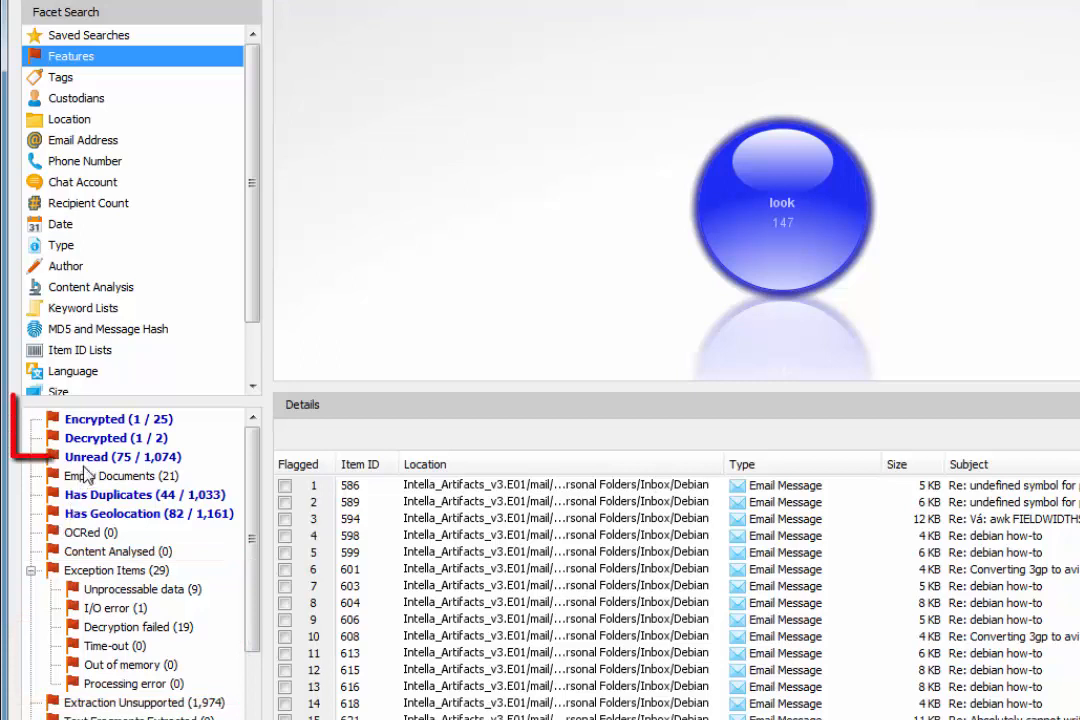
left_click(100, 421)
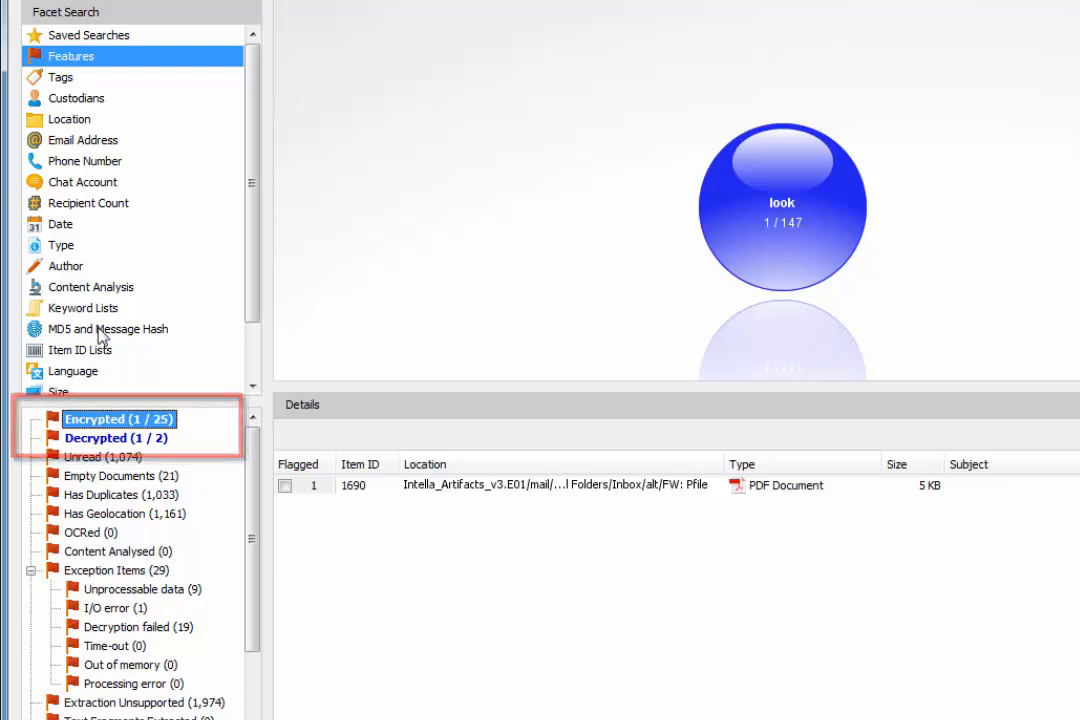
- Examine the Tags, Location and Date facets
left_click(59, 80)
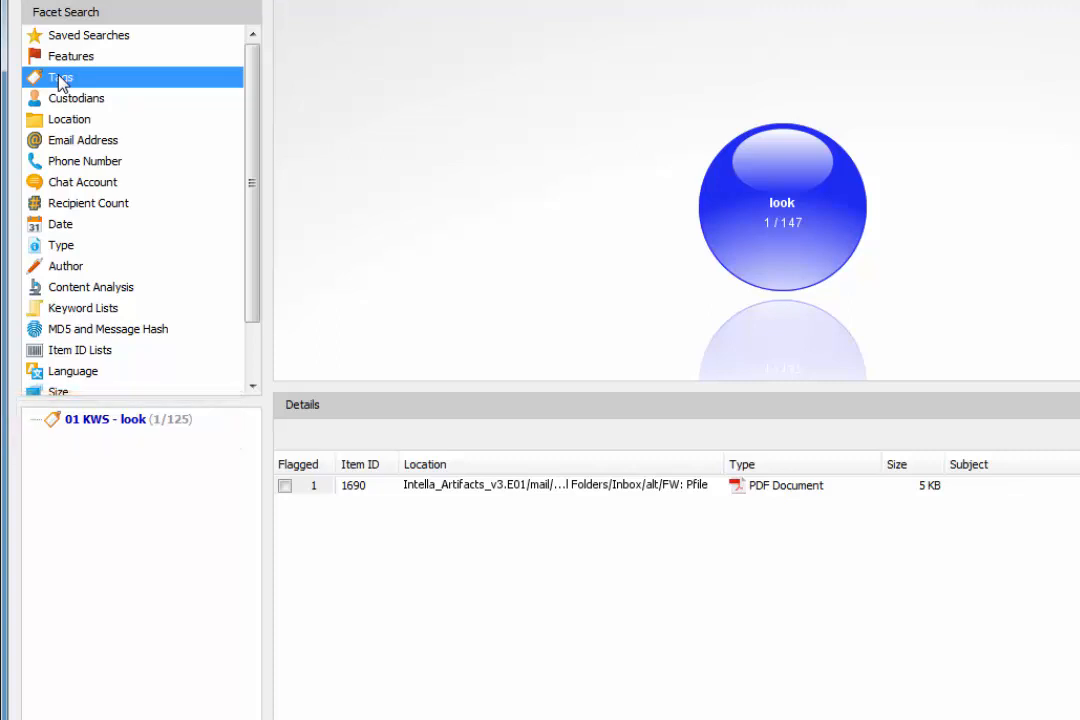
left_click(66, 121)
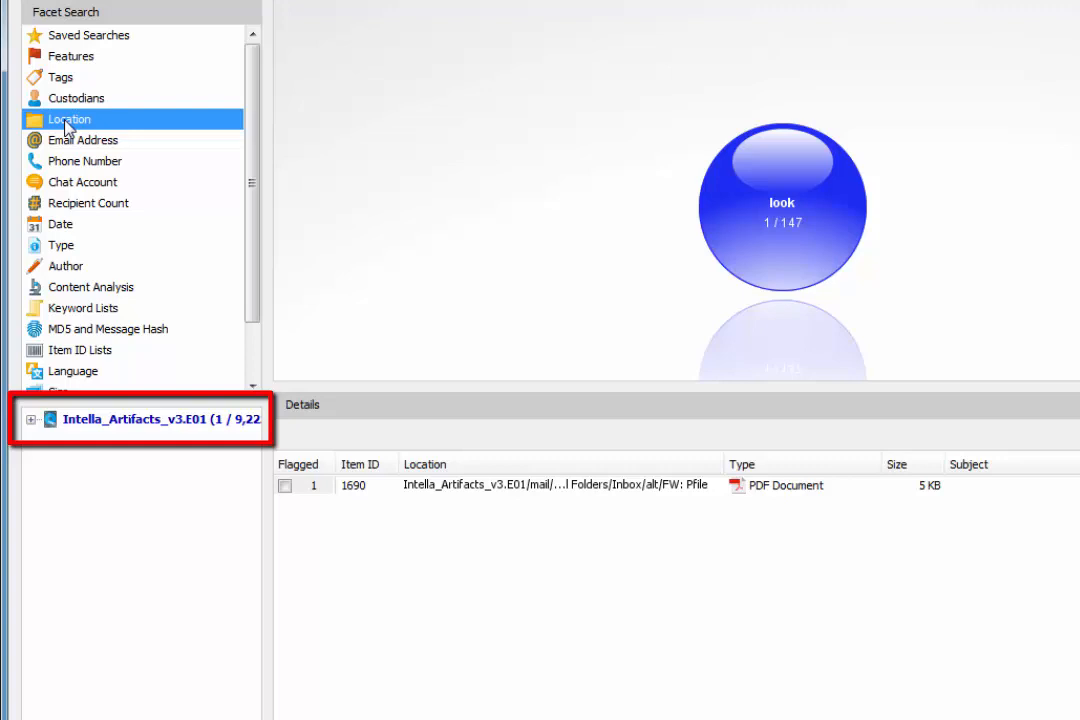
left_click(60, 225)
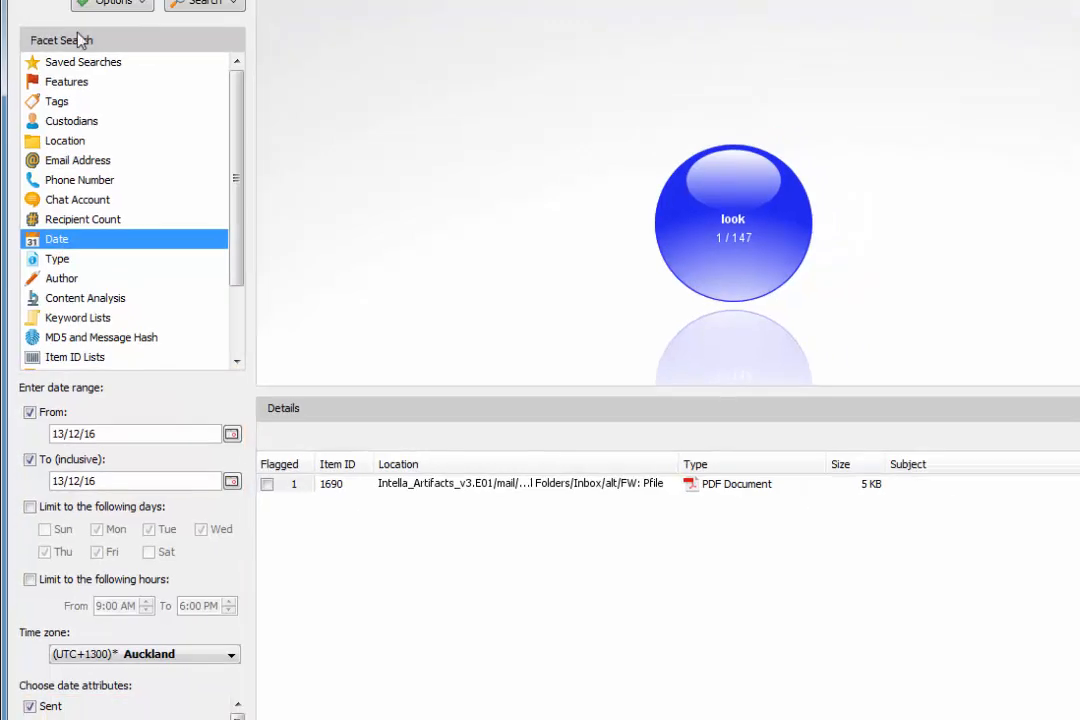
- Run a keyword search for see and list the items that match both look and see
double_click(58, 99)
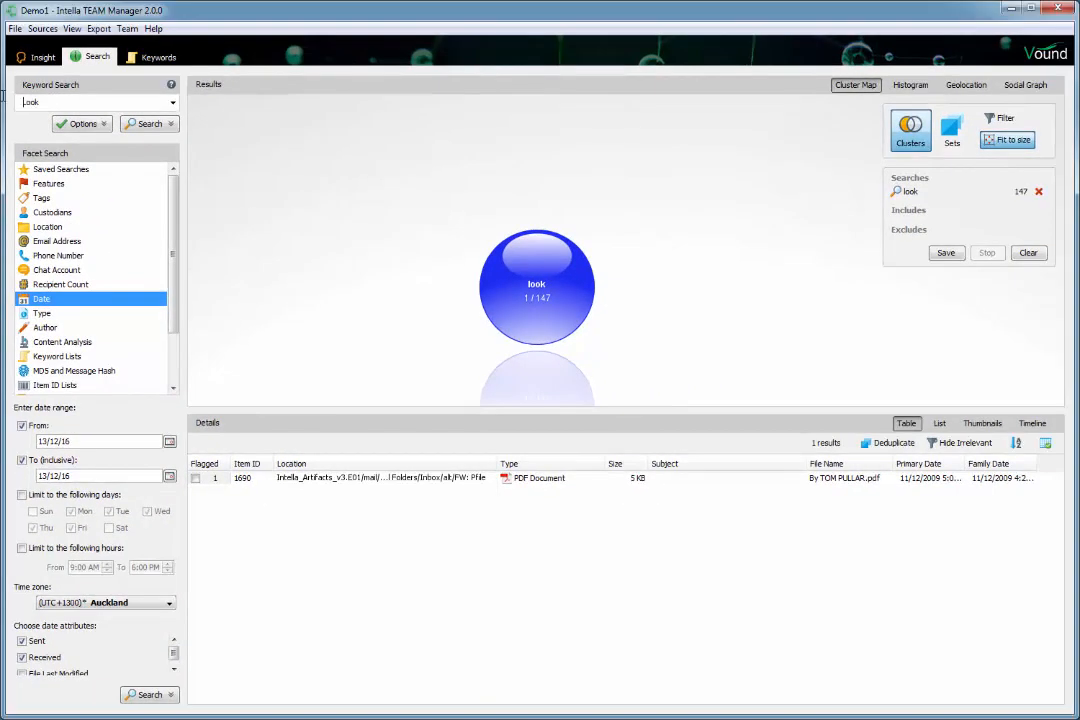
left_click_drag(23, 103, 59, 103)
type("see")
key("Return")
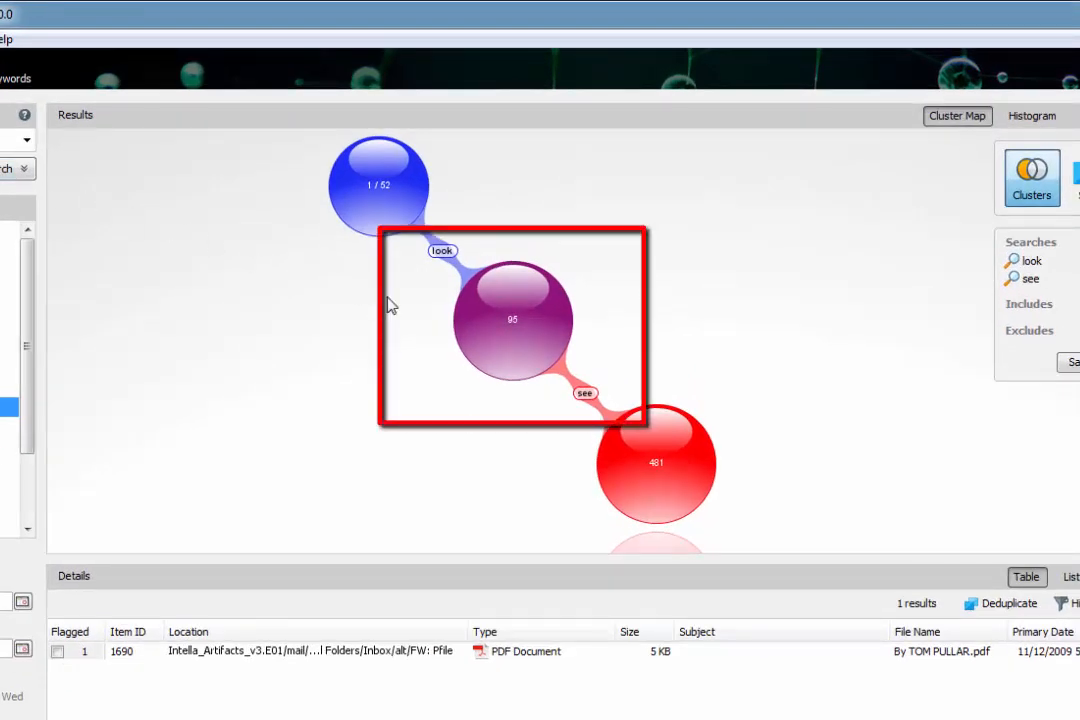
left_click(472, 321)
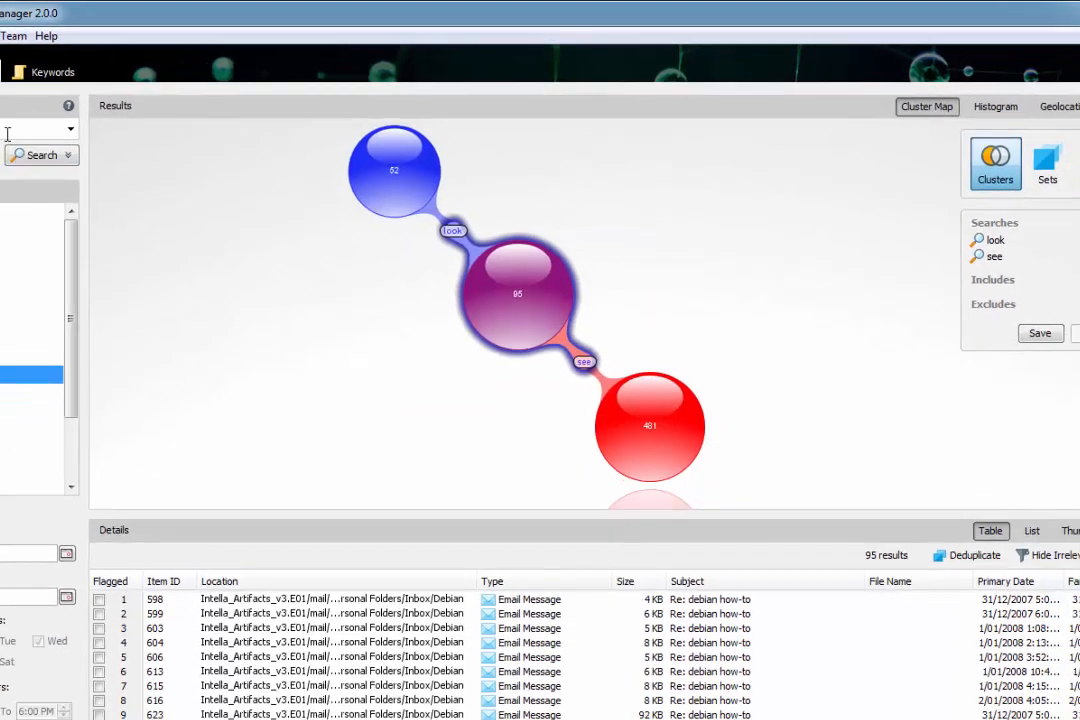
- Add a keyword search for find to the cluster map
double_click(7, 137)
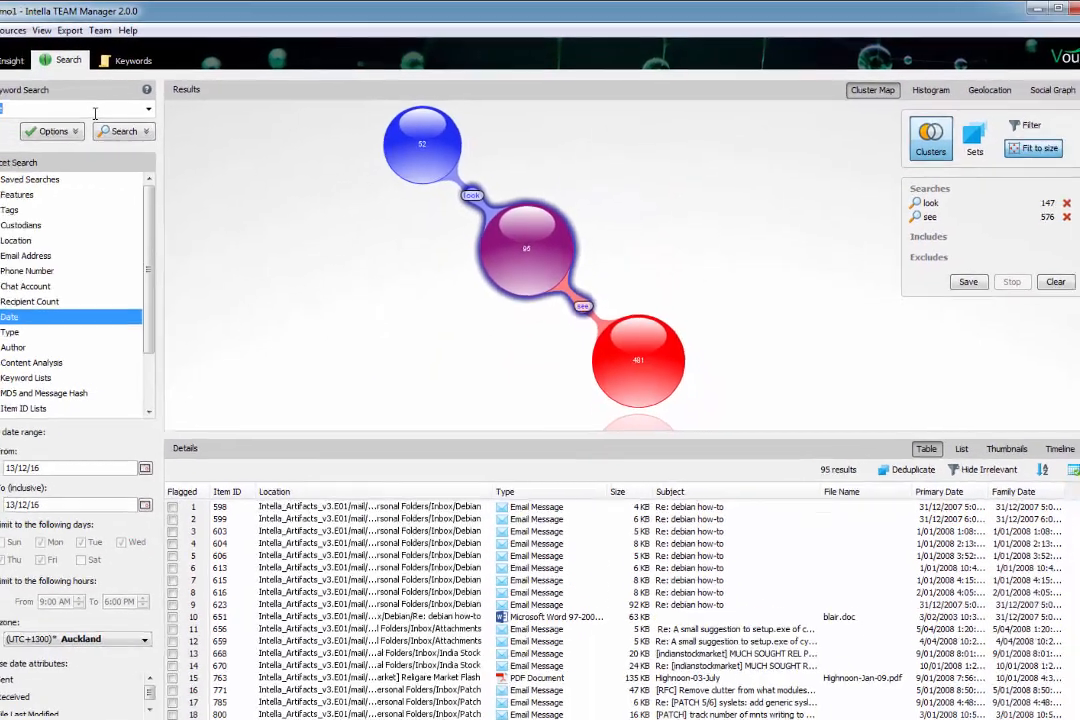
type("find")
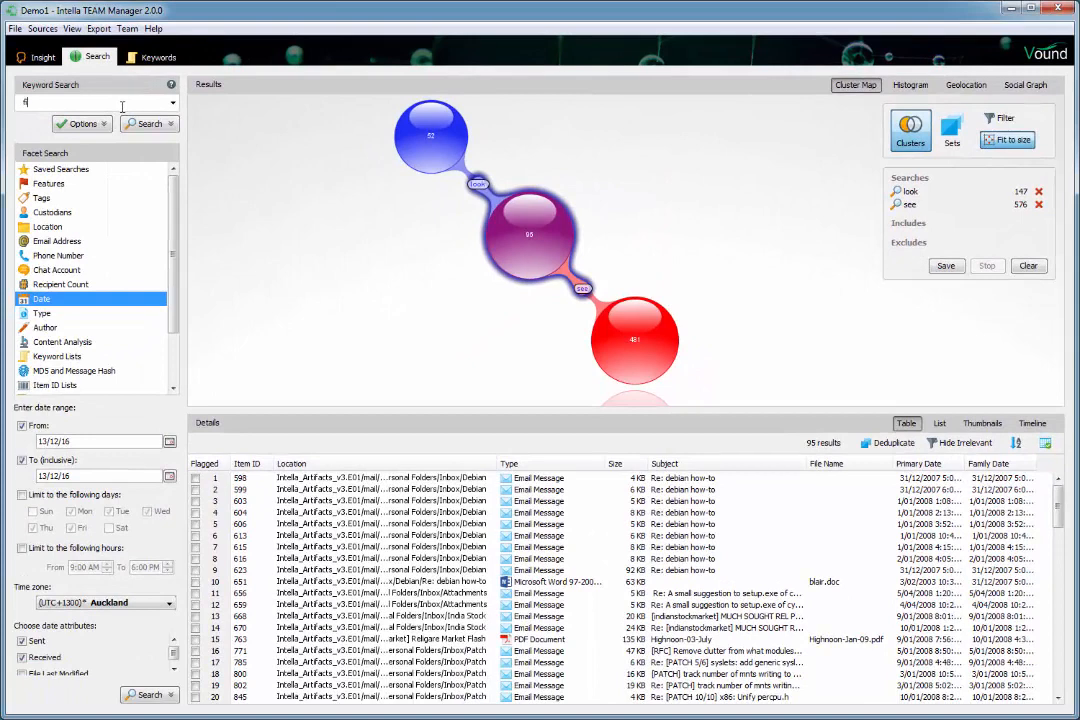
key("Return")
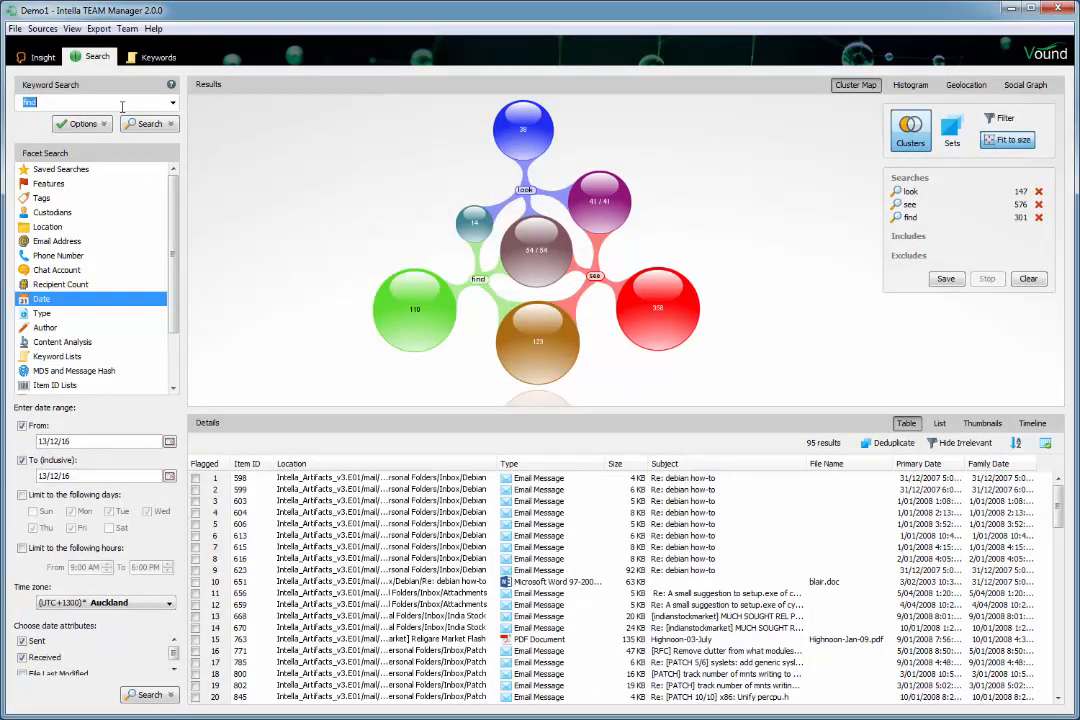
- List in turn the items in the cluster shared by all three keywords, the find-and-see cluster and the see-only cluster
left_click(527, 248)
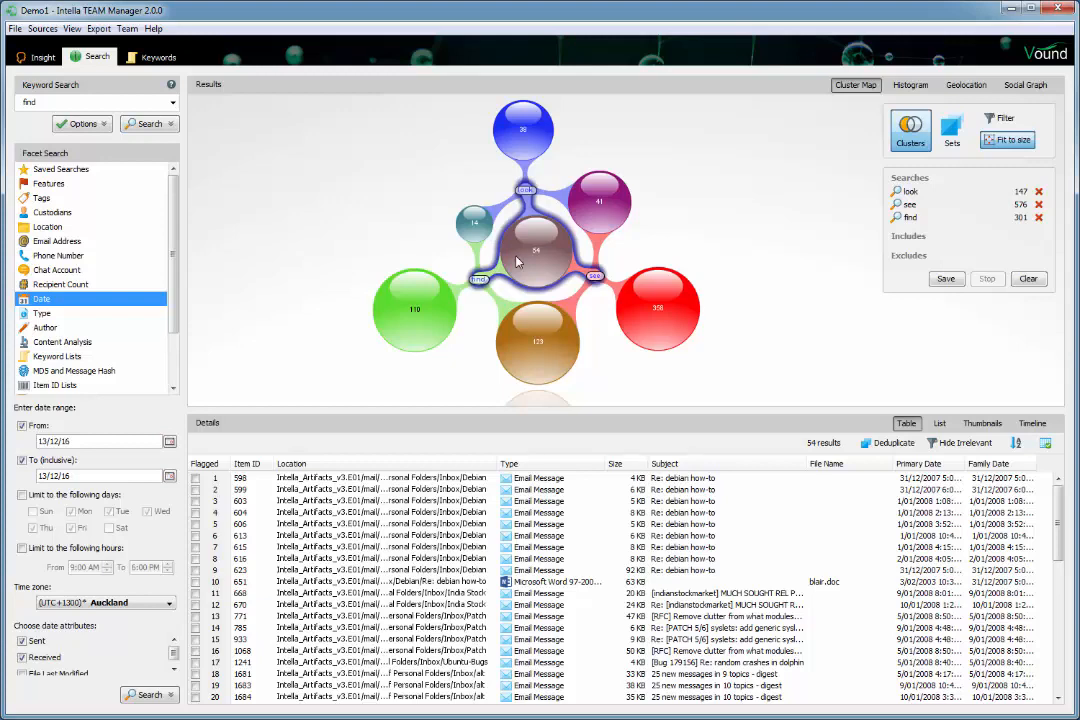
left_click(550, 332)
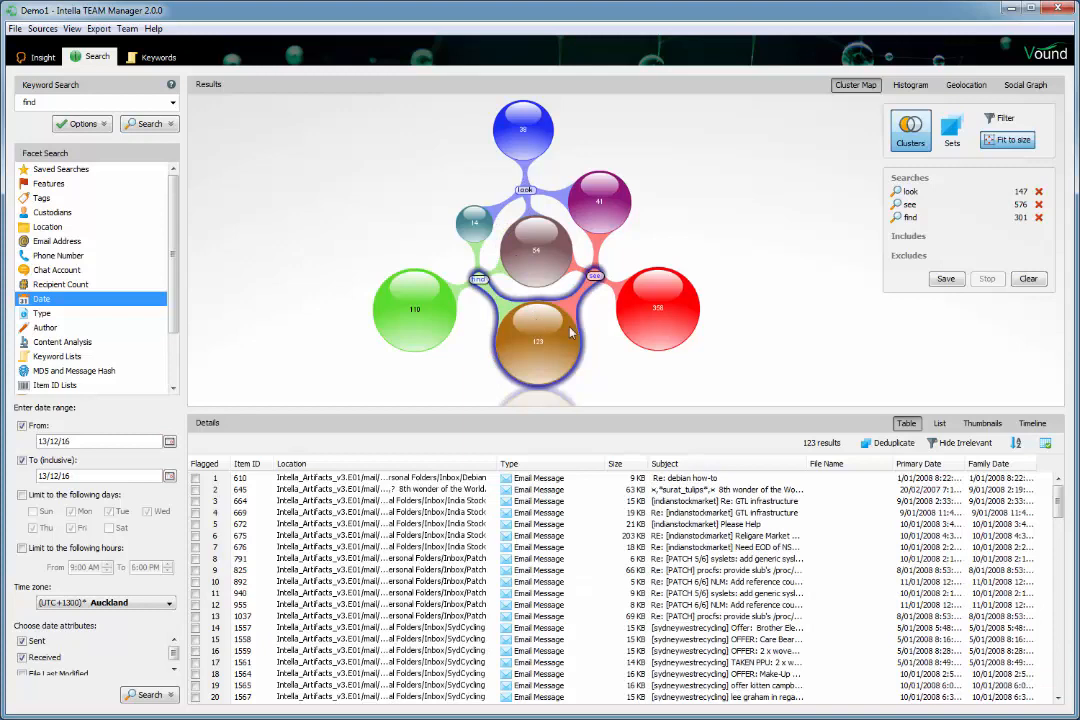
left_click(656, 306)
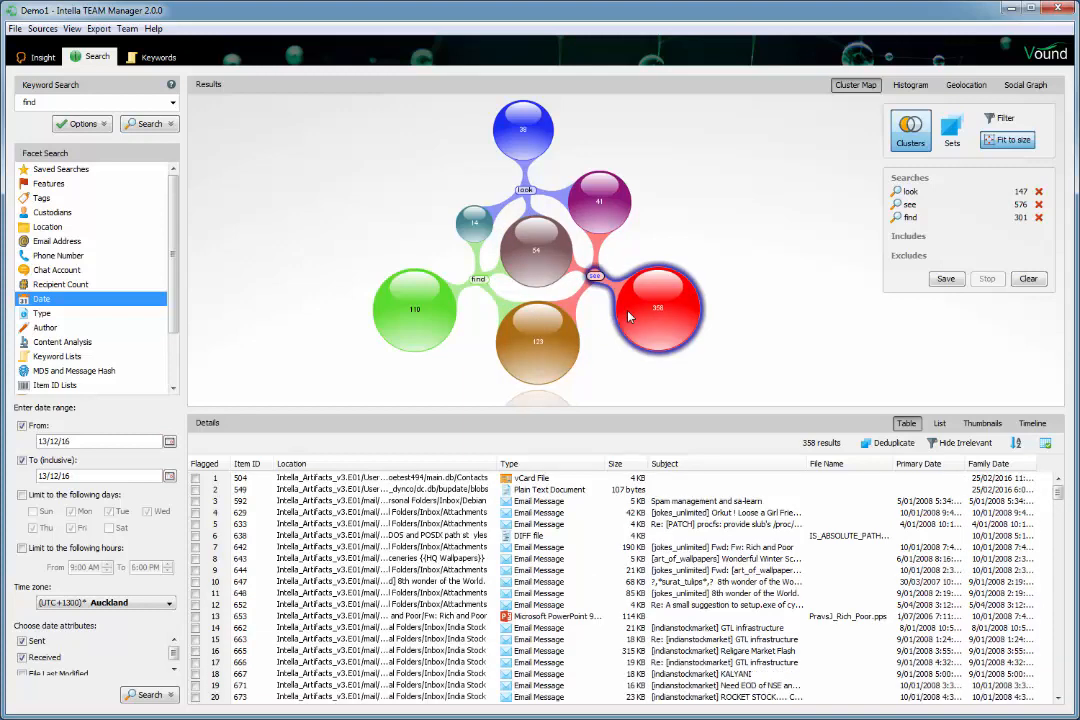
- List the look-and-see, find-only, find-and-see, look-only and all-three clusters as one combined selection, and clear the selection
left_click(610, 222)
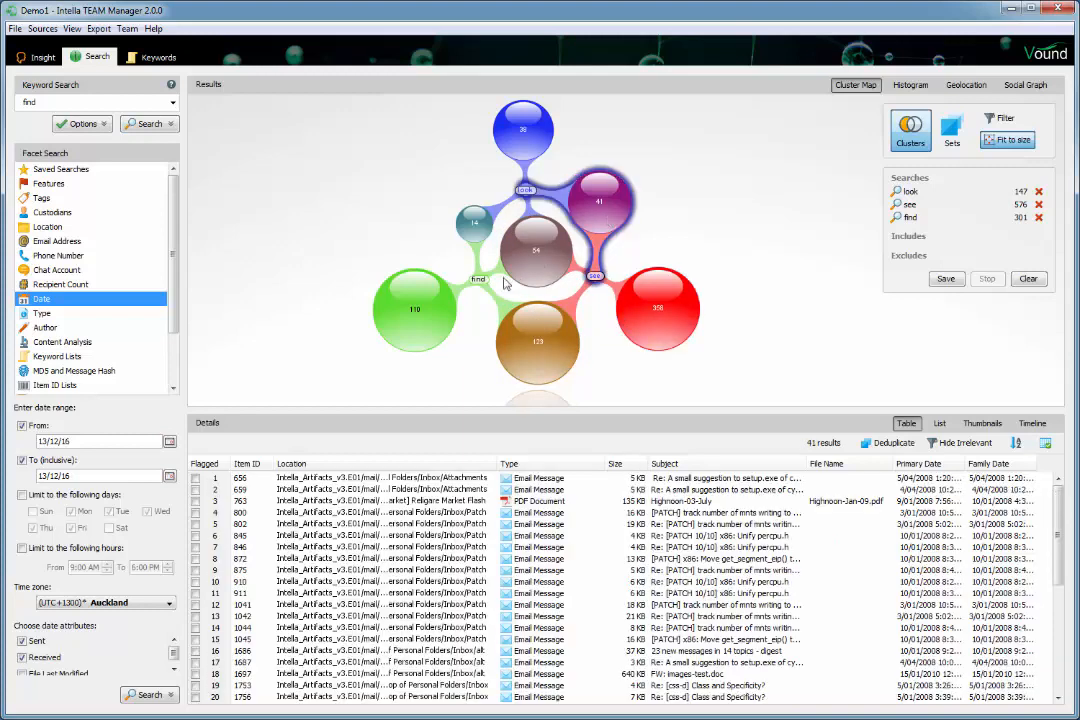
left_click(421, 306, "ctrl")
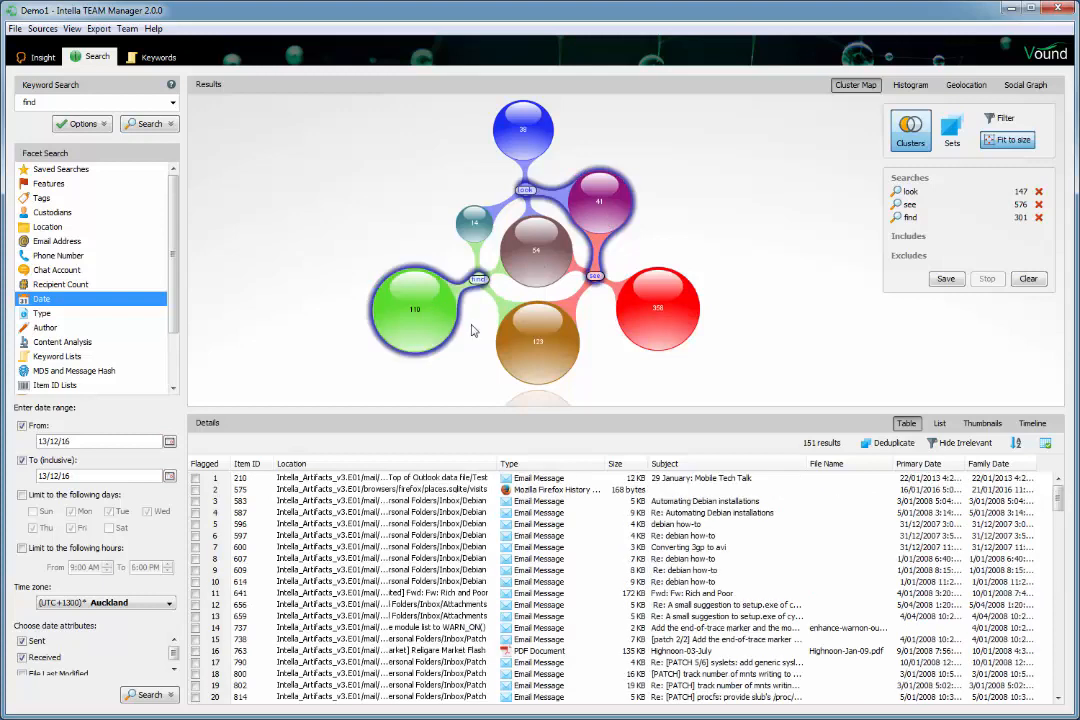
left_click(537, 348, "ctrl")
left_click(531, 158, "ctrl")
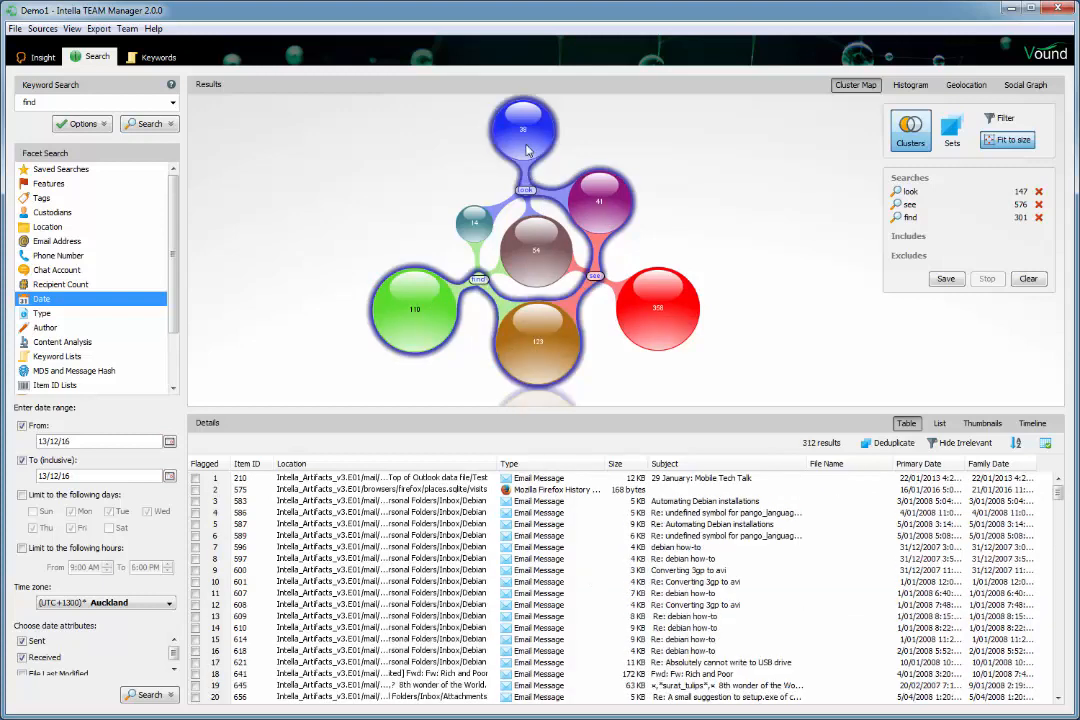
left_click(543, 244, "ctrl")
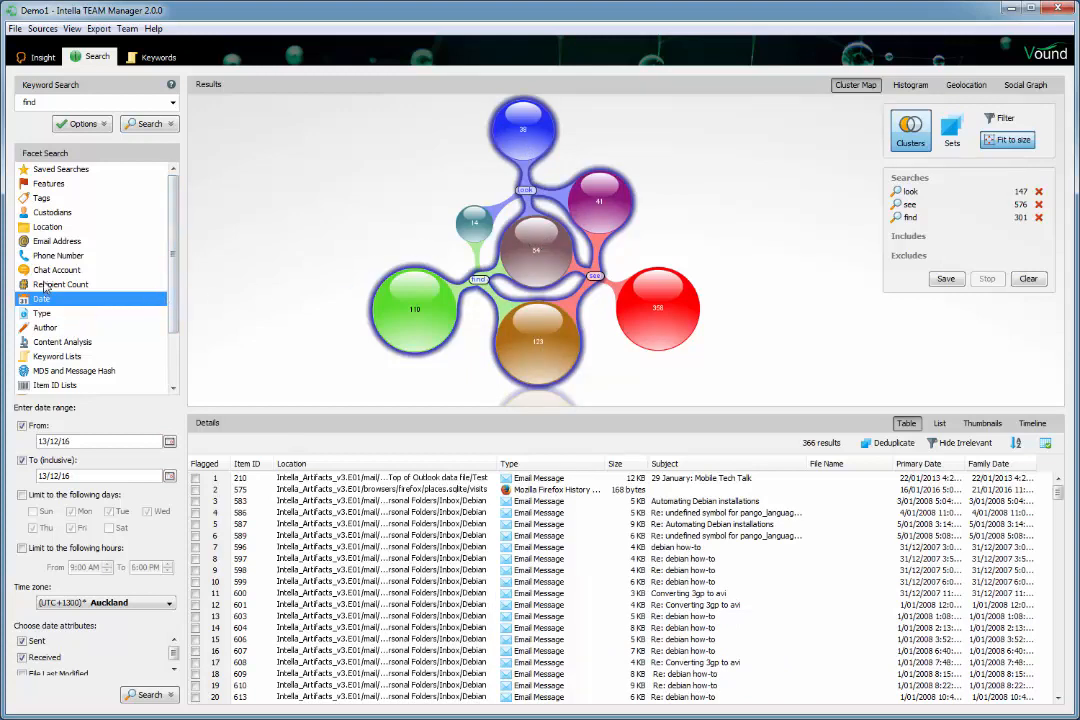
left_click(240, 277)
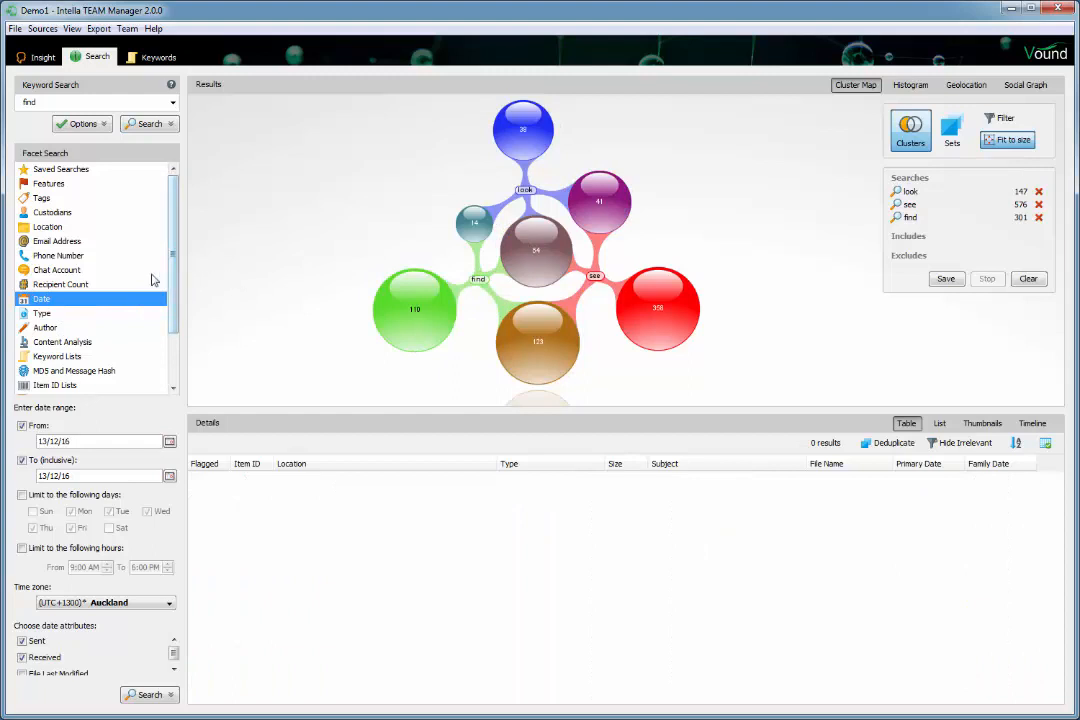
- Add the Documents type to the cluster map as a separate search, list its items, and remove that search
left_click(44, 316)
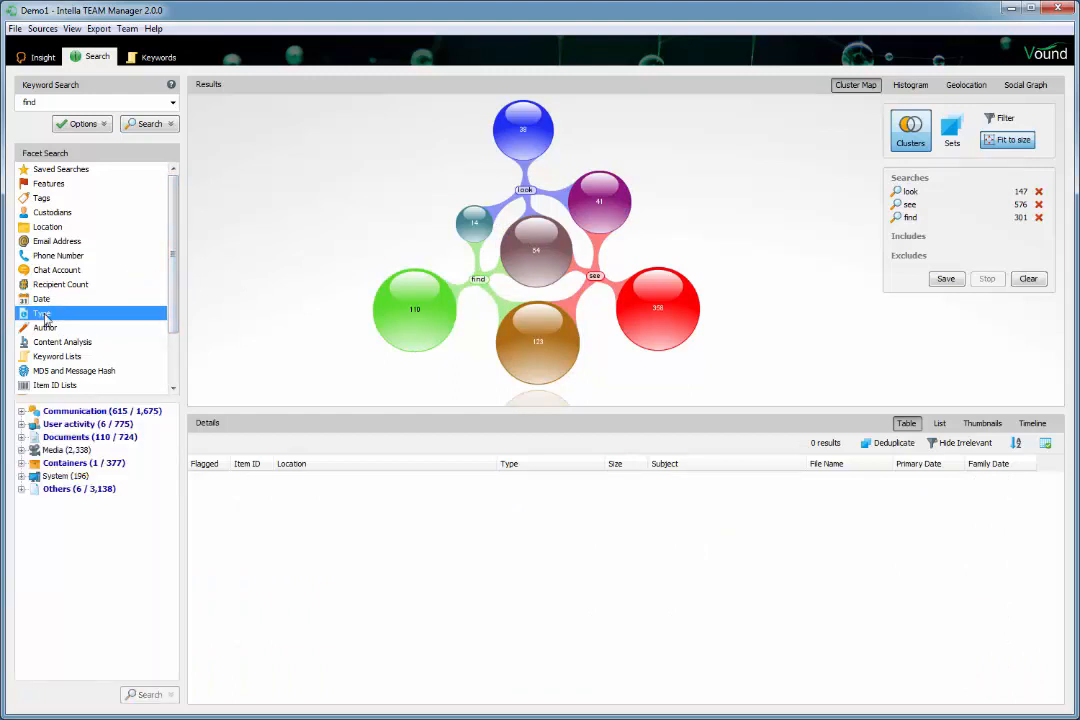
left_click(22, 438)
left_click(60, 440)
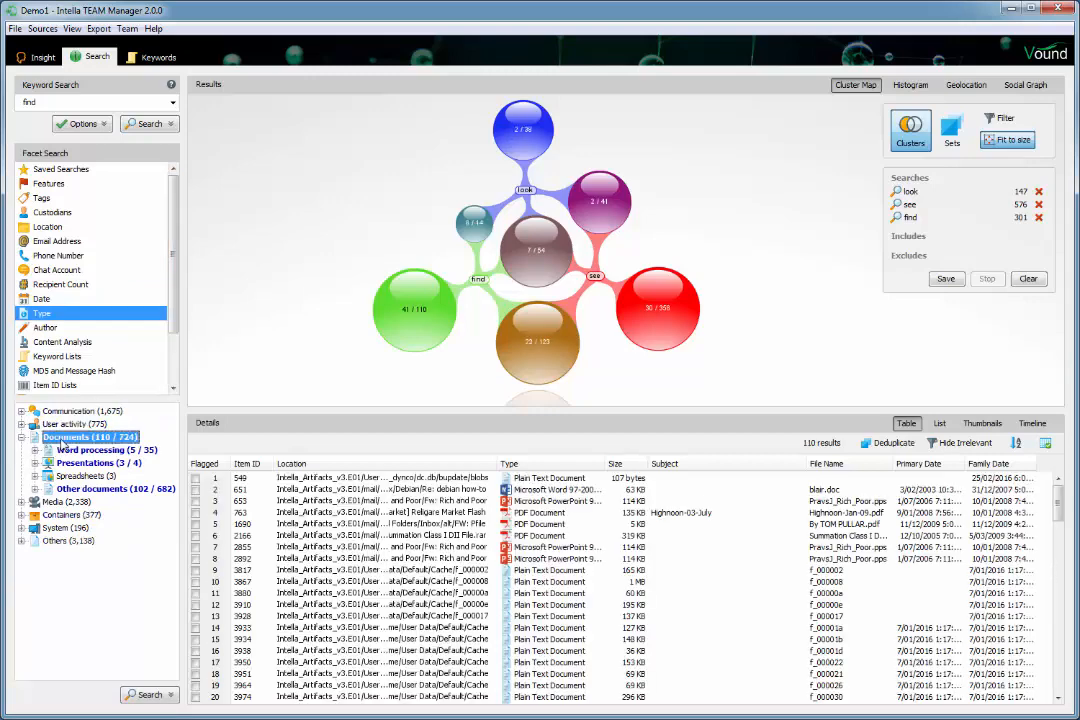
left_click(148, 694)
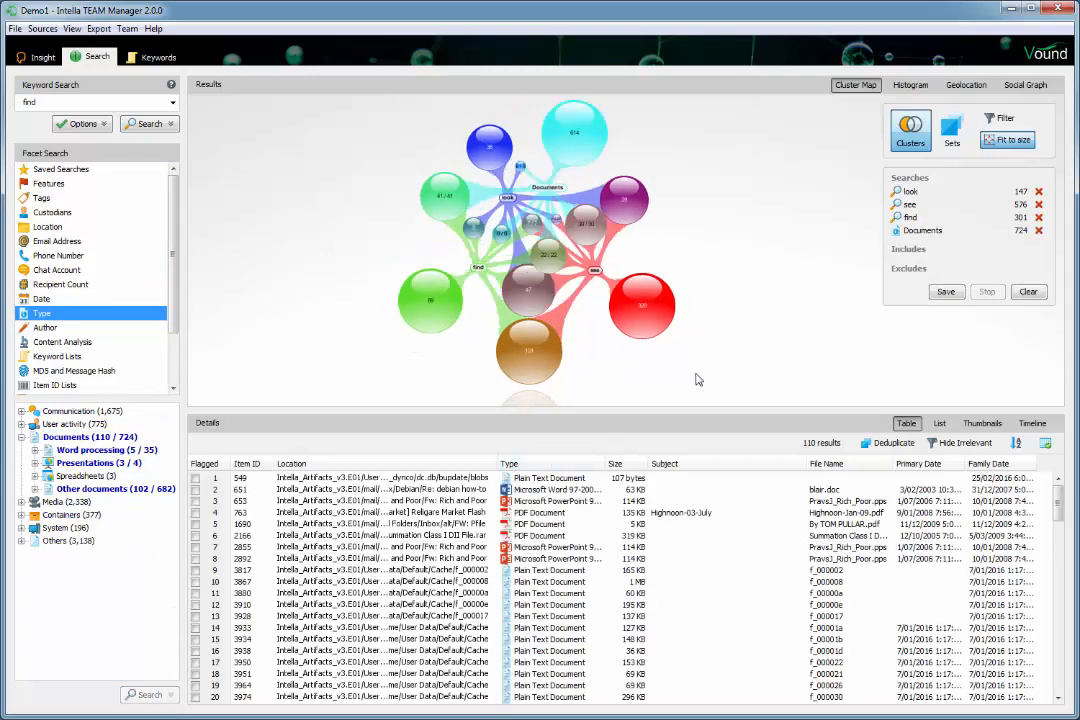
left_click(548, 188)
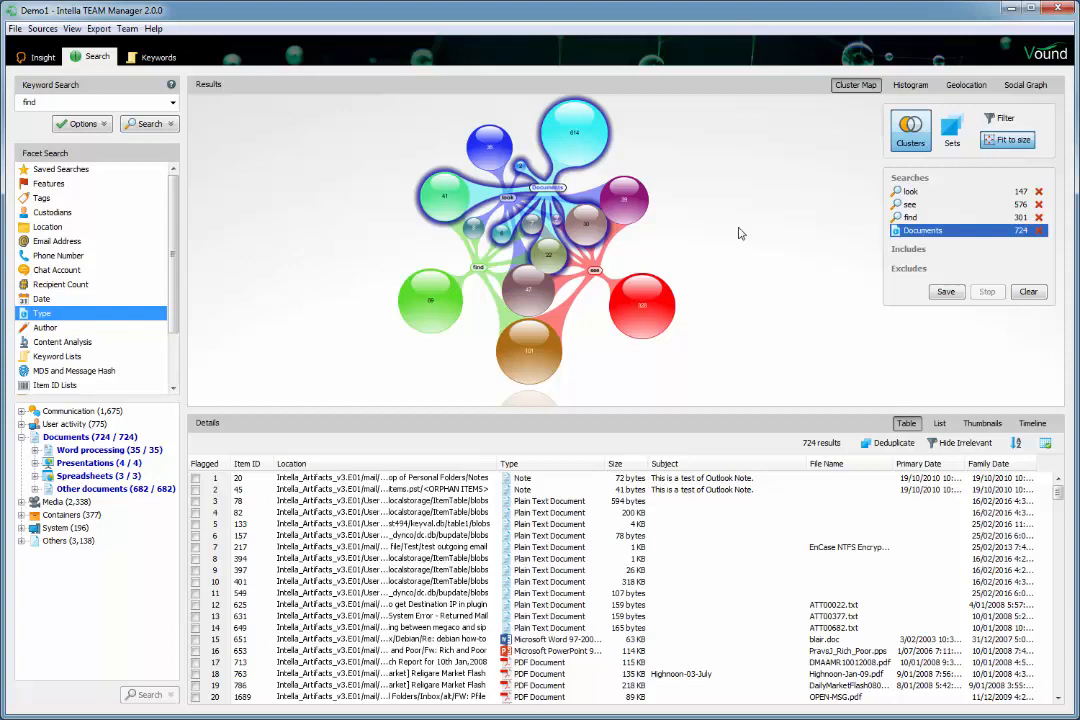
left_click(1039, 231)
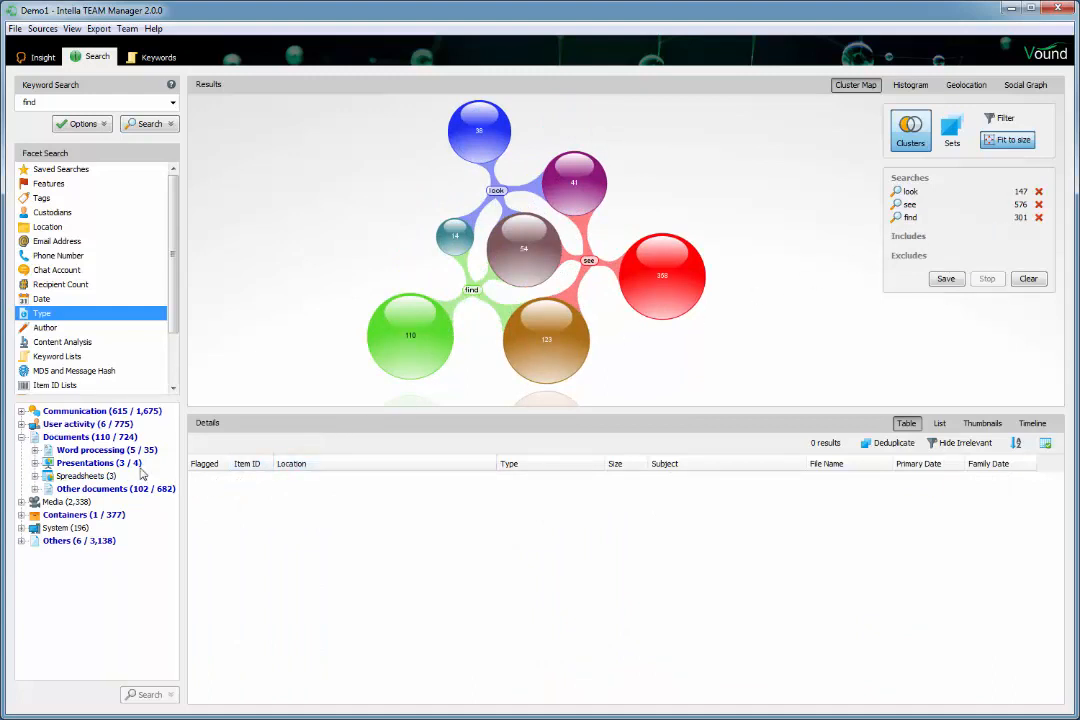
- Restrict the results to the Documents type with an include filter and list the documents matching look, see and find
left_click(86, 438)
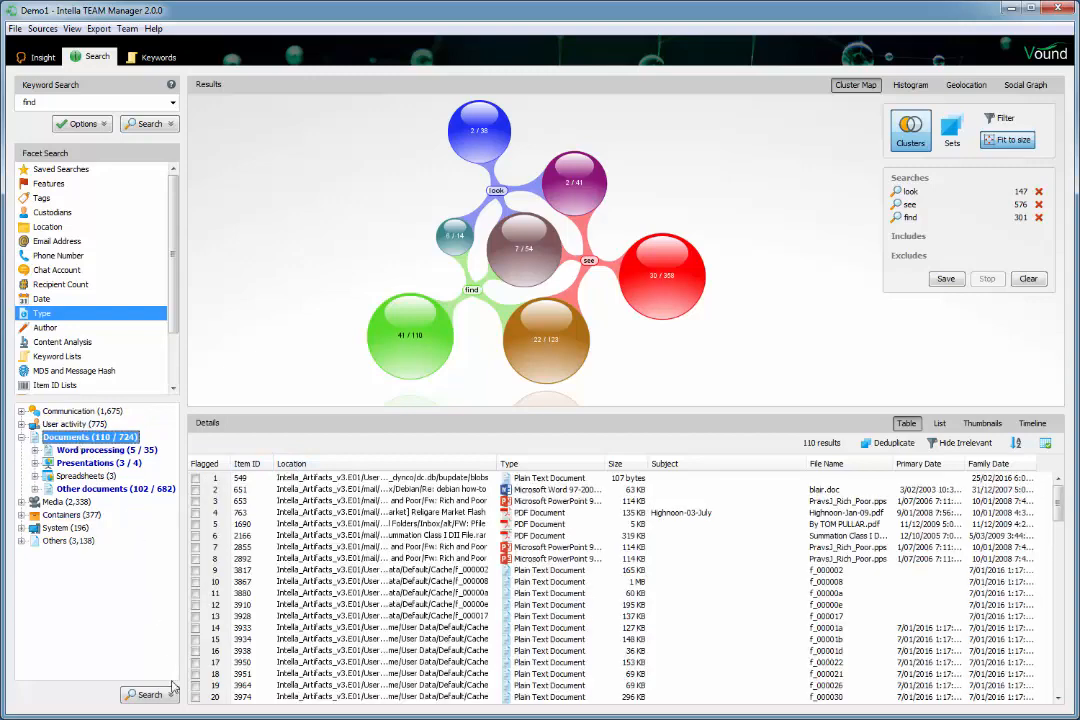
left_click(169, 696)
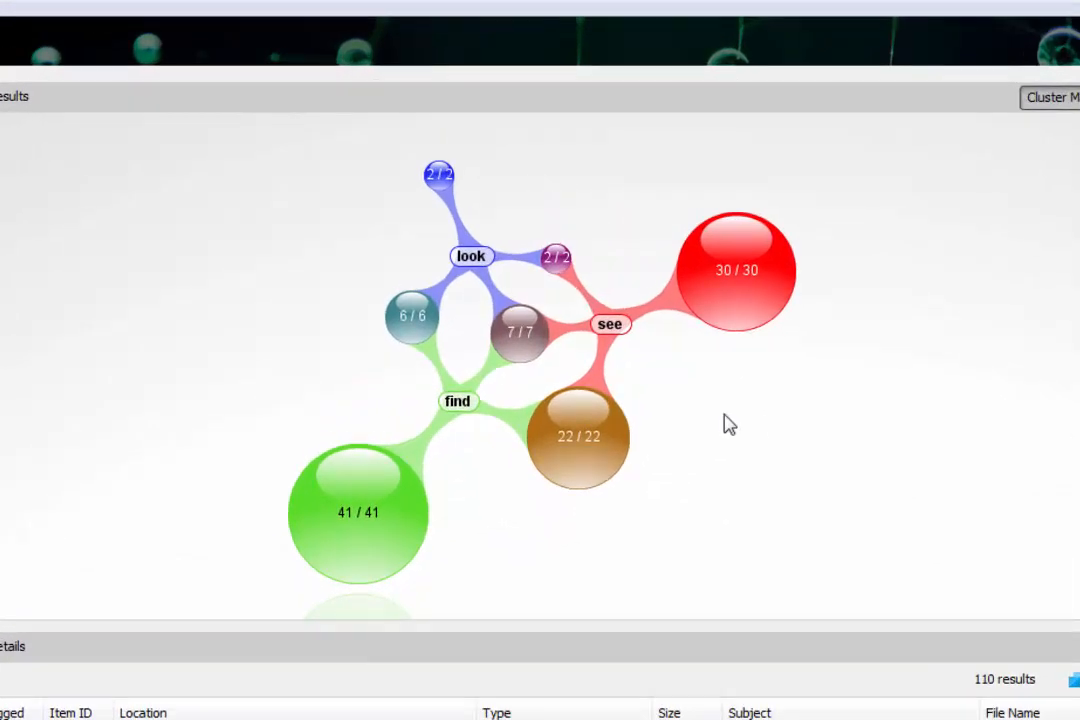
left_click(525, 345)
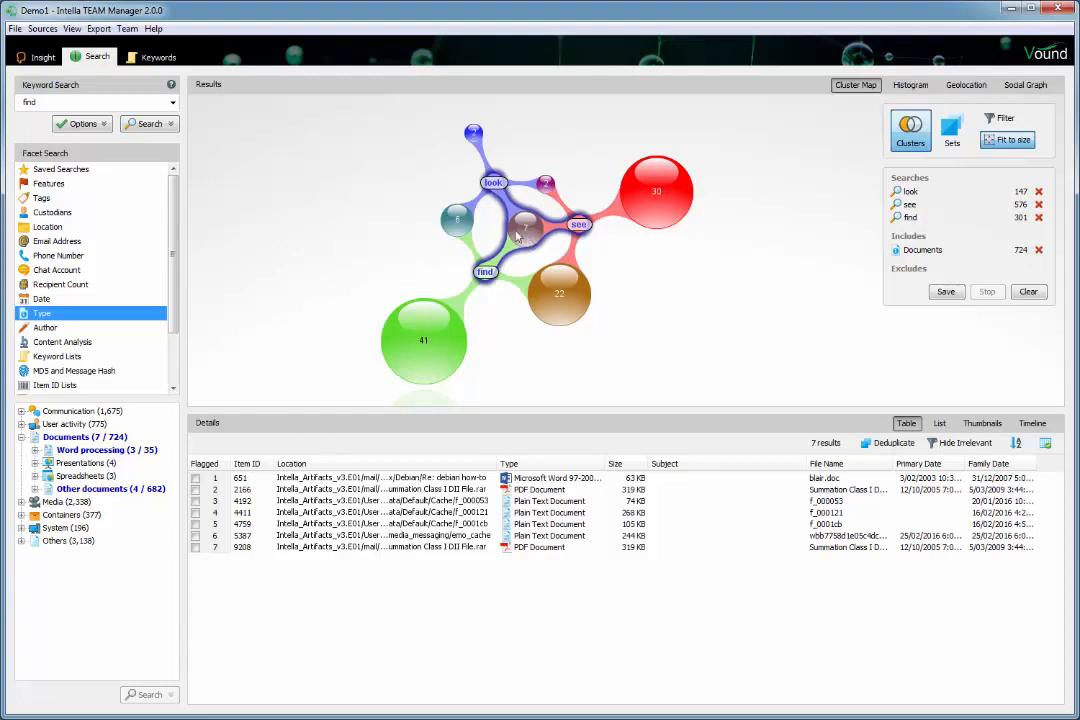
- Preview the Word document blair.doc from the filtered results
right_click(548, 486)
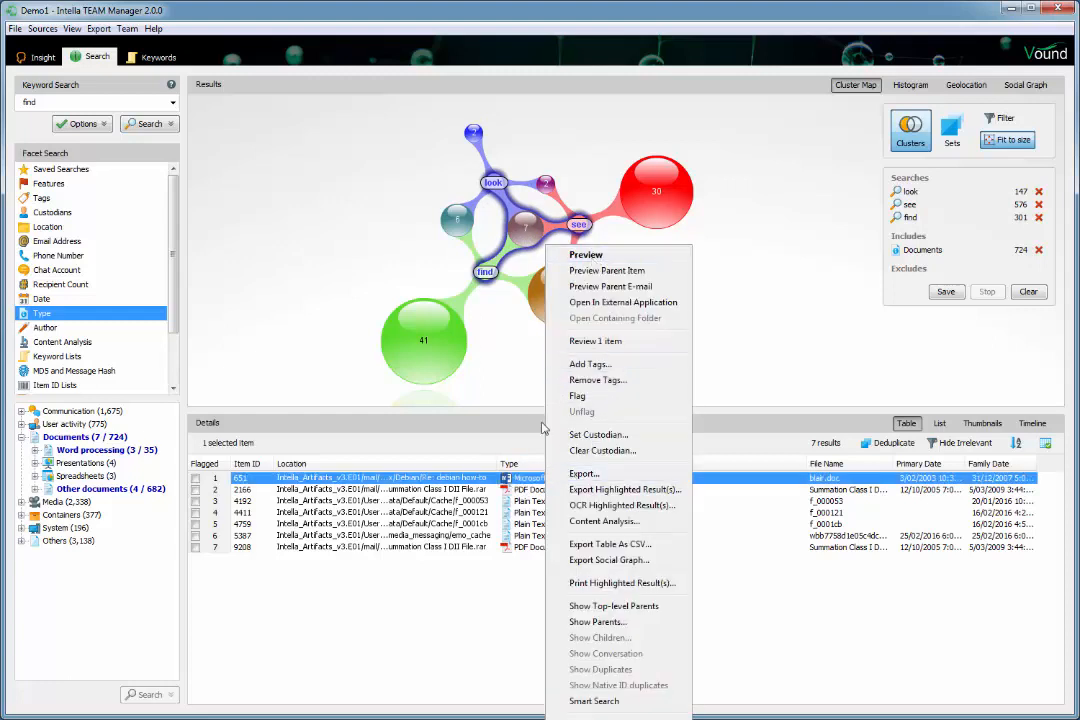
left_click(517, 484)
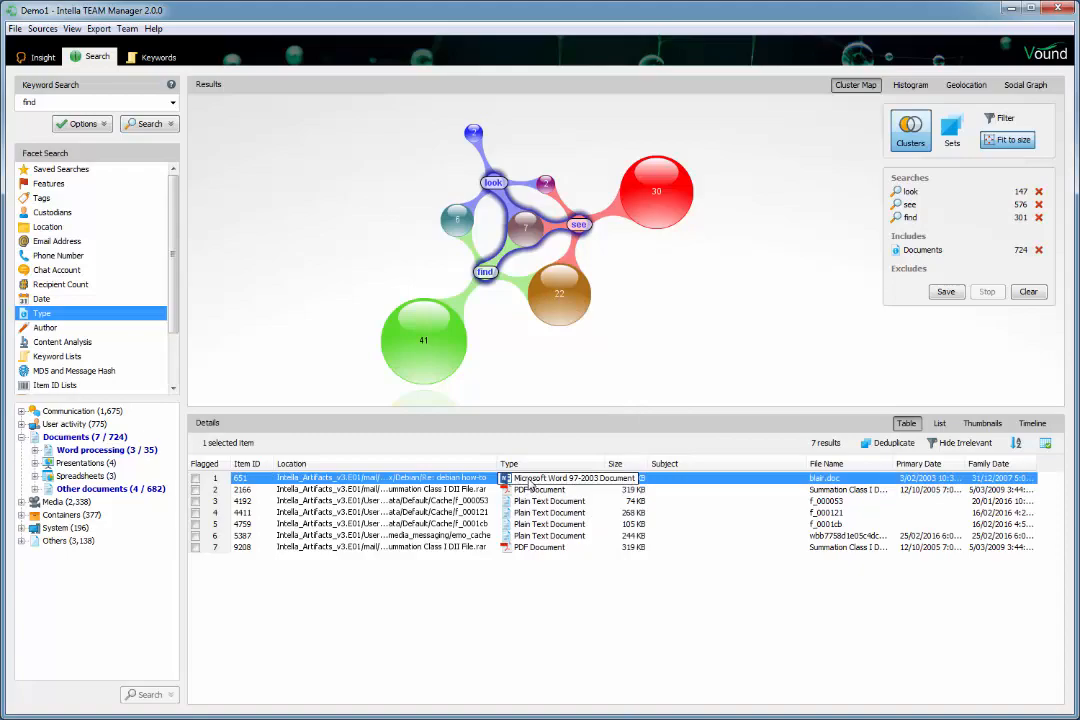
double_click(526, 484)
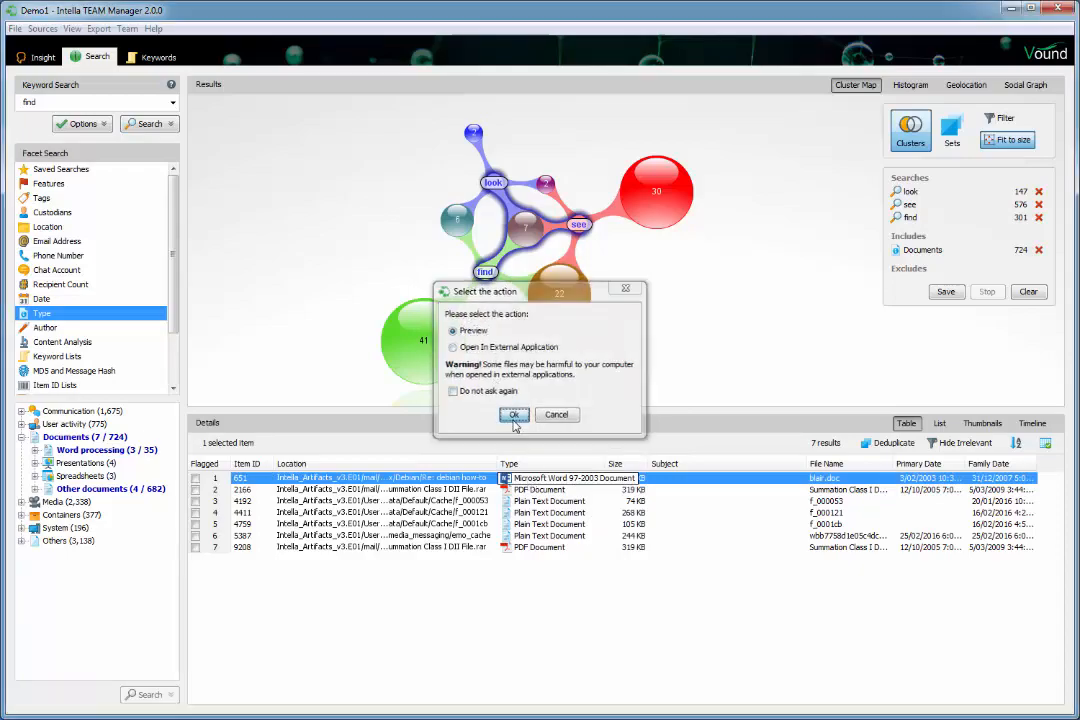
left_click(514, 418)
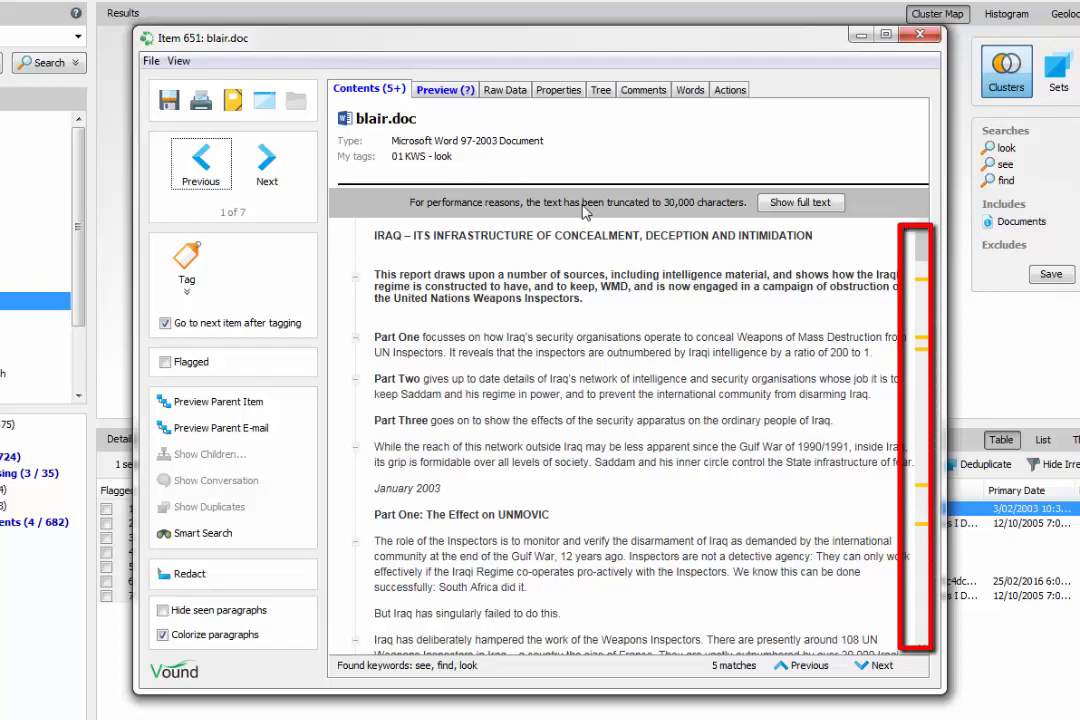
- Step through all the highlighted keyword matches in the contents of blair.doc
left_click_drag(916, 242, 930, 336)
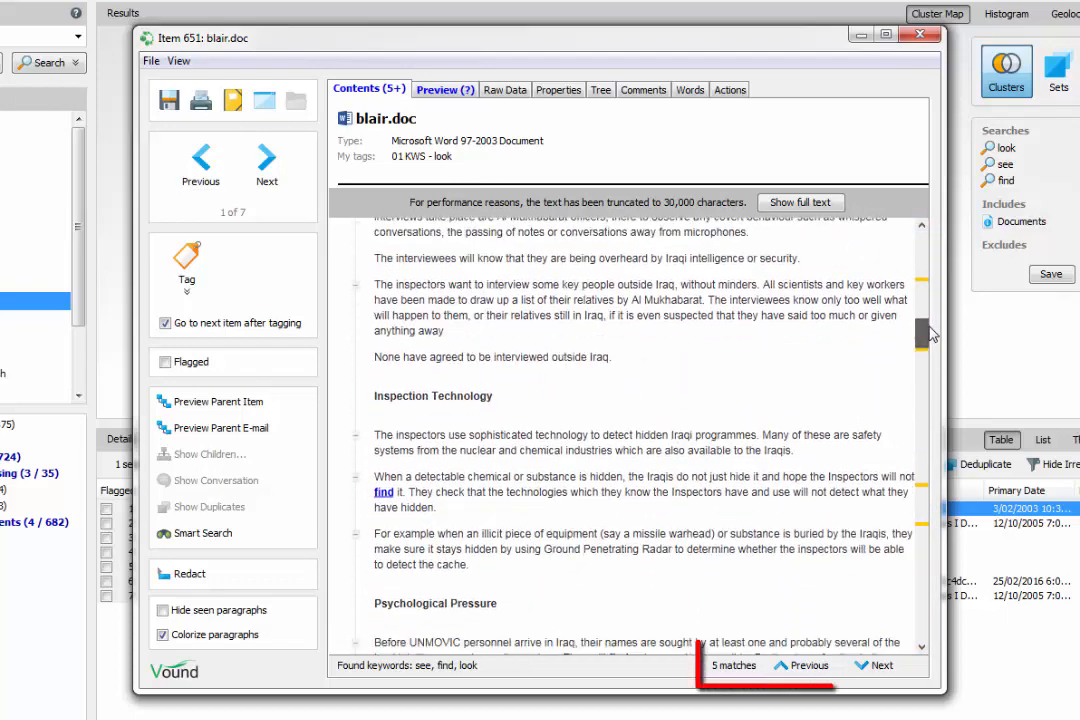
left_click(881, 666)
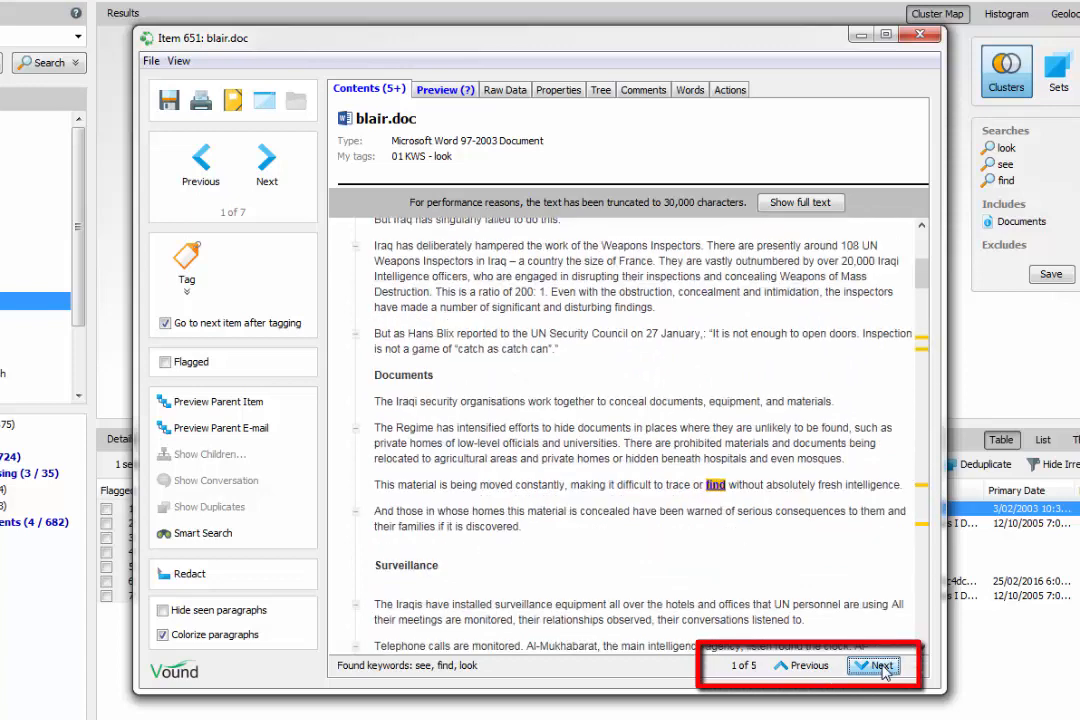
left_click(881, 666)
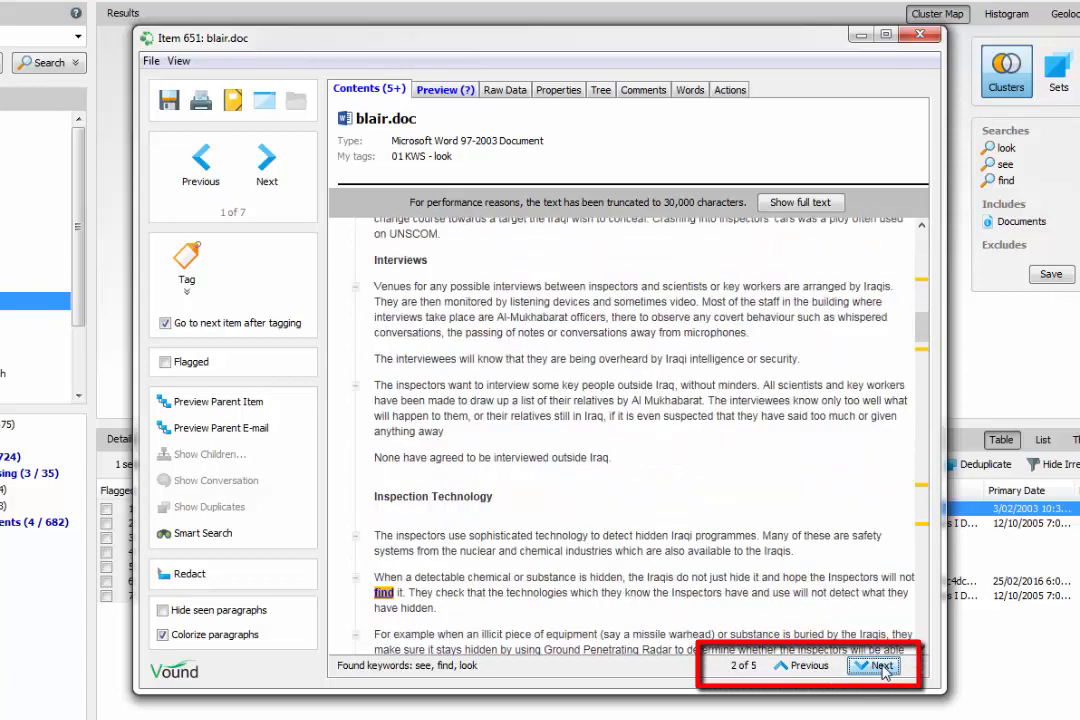
left_click(881, 666)
left_click(881, 666)
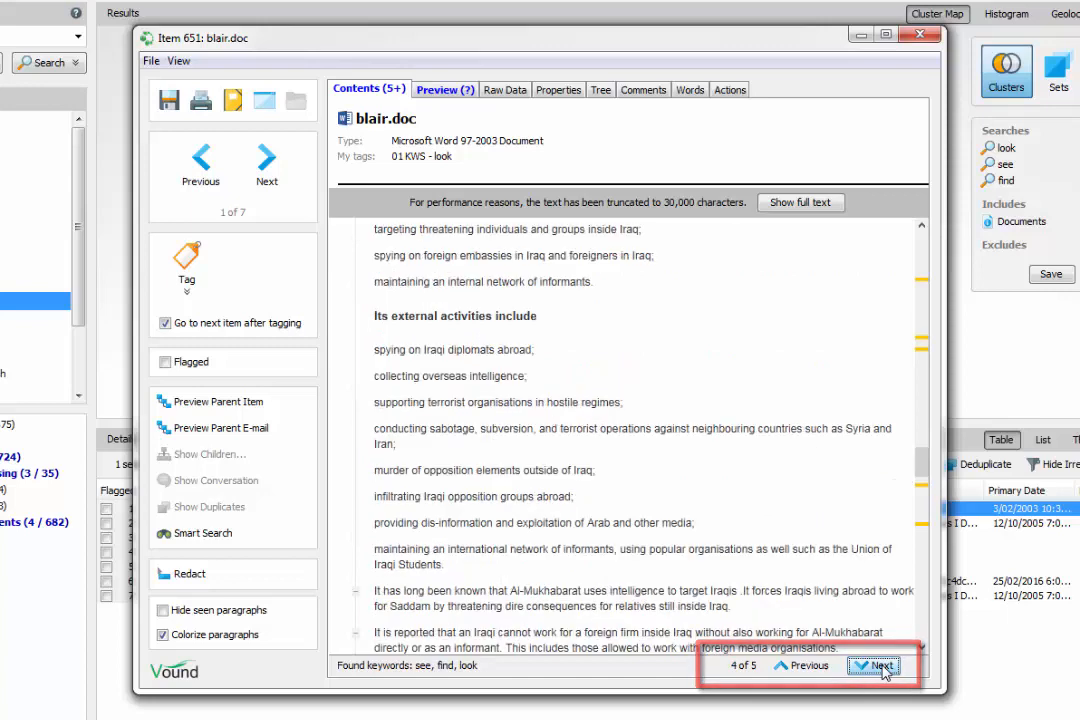
left_click(881, 666)
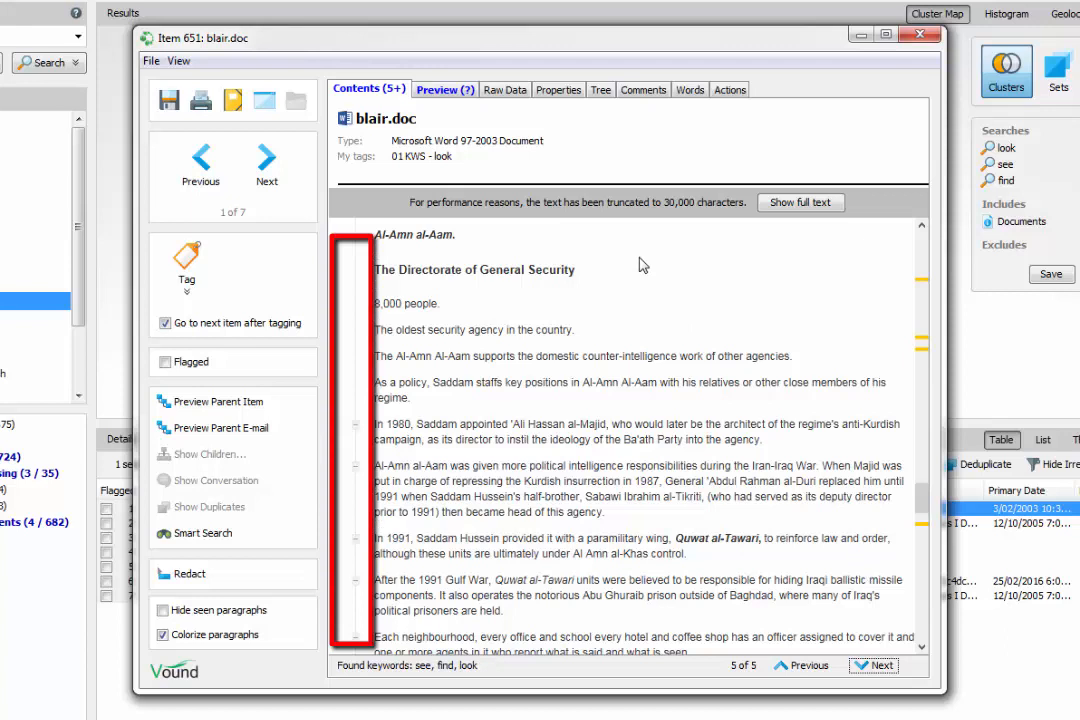
- Collapse and re-expand the paragraph beginning "In 1980" and the one directly below it
left_click(356, 433)
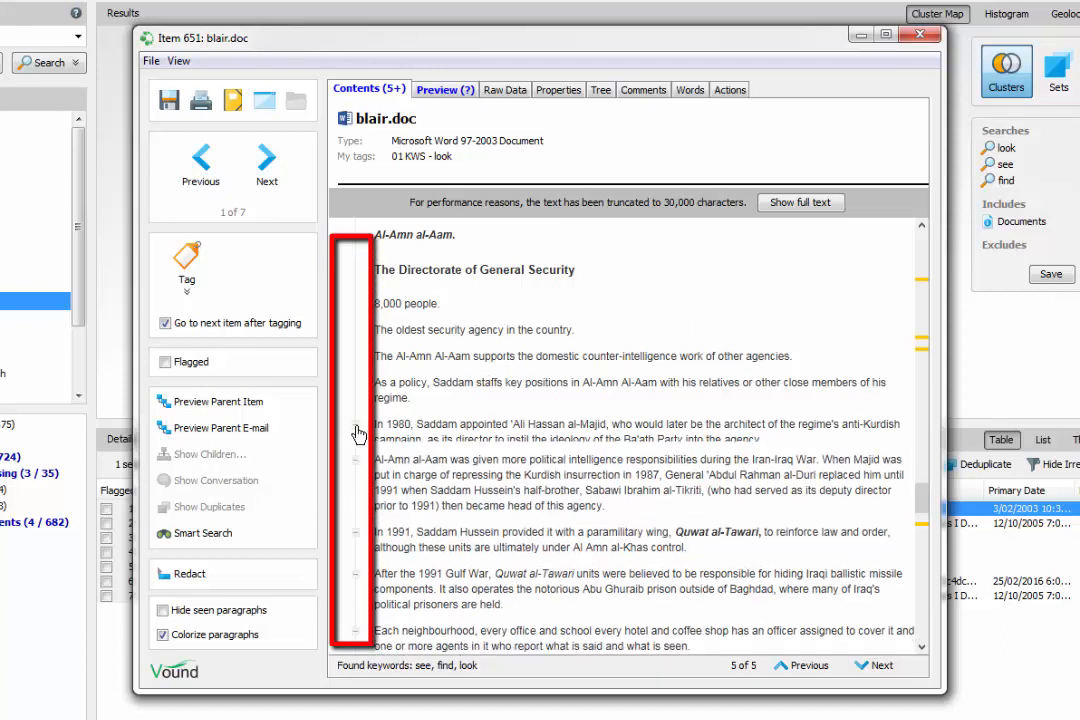
left_click(357, 433)
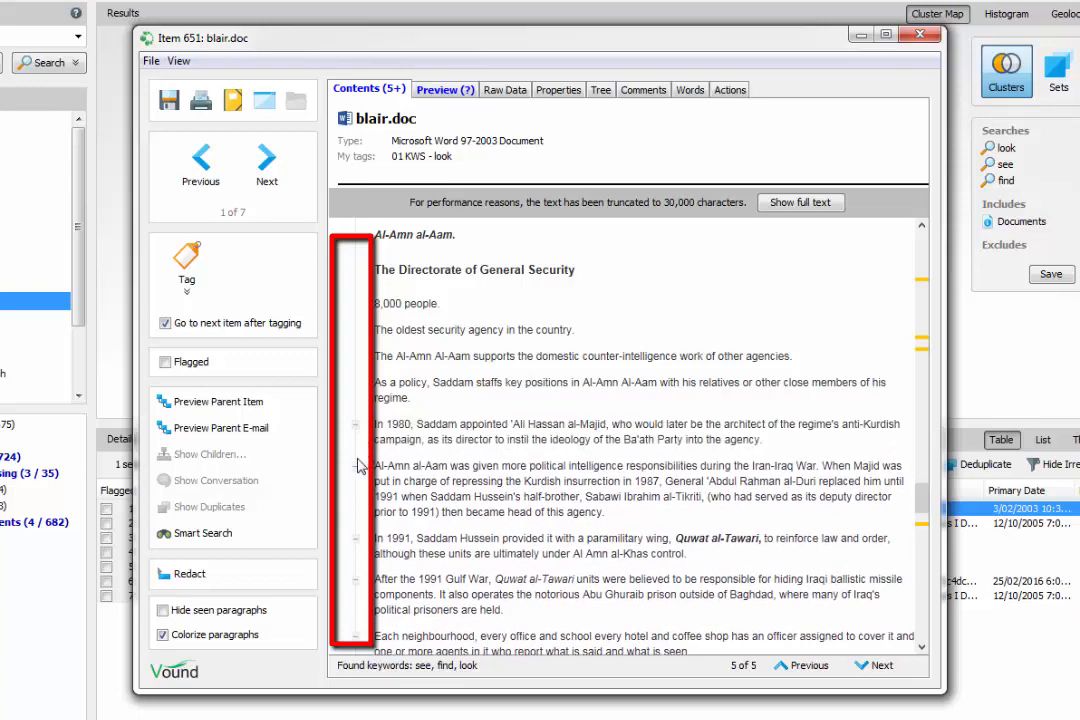
left_click(355, 467)
left_click(355, 467)
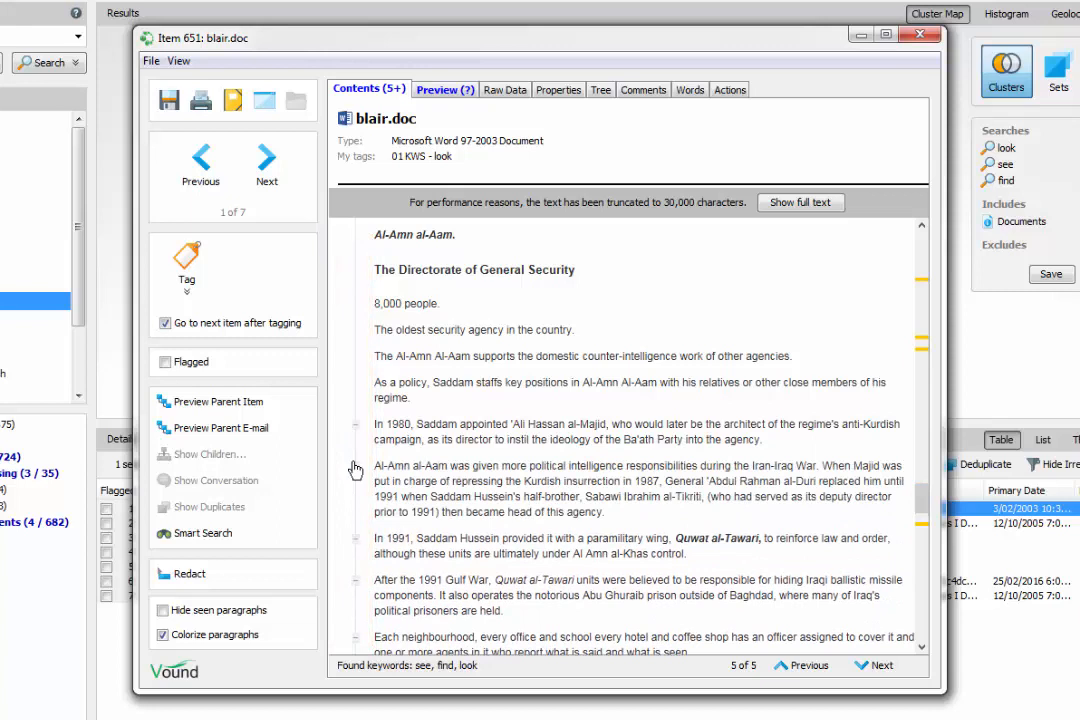
- Mark the paragraph beginning "In 1991" as seen and hide seen paragraphs
scroll(588, 497, "down", 1)
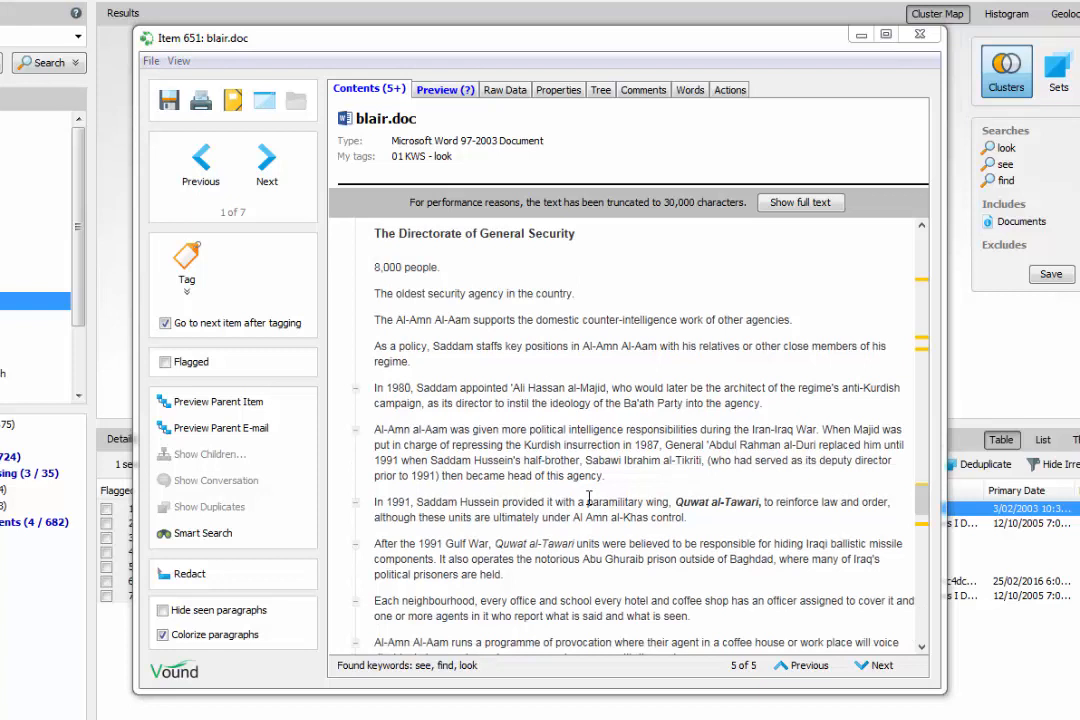
right_click(567, 510)
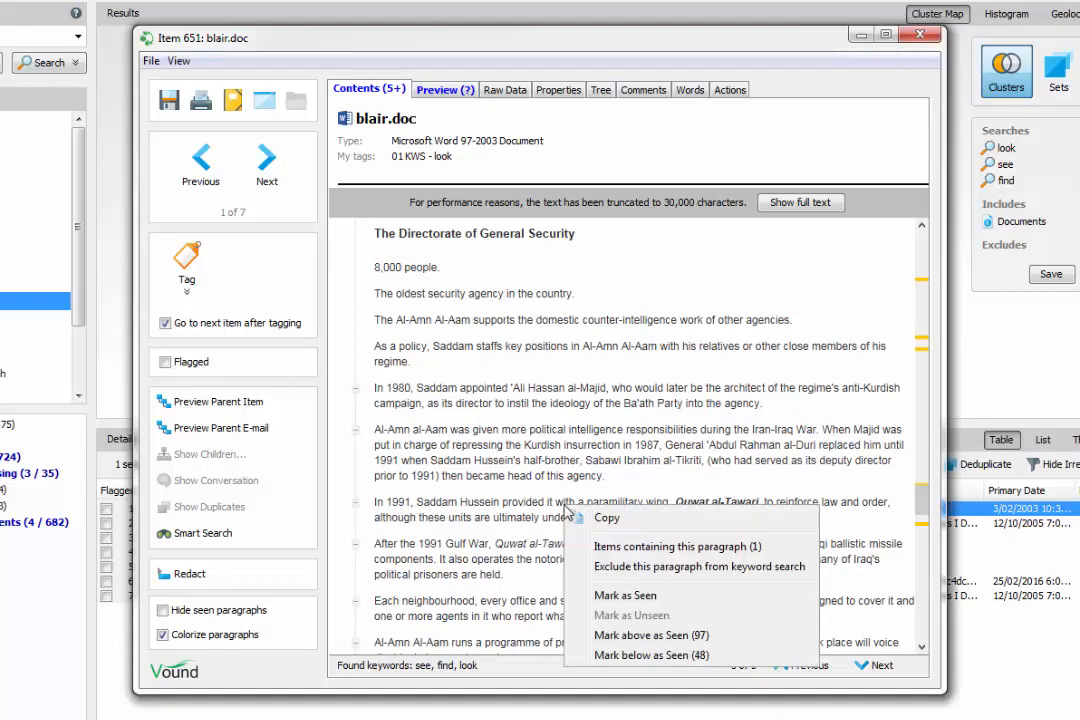
left_click(617, 597)
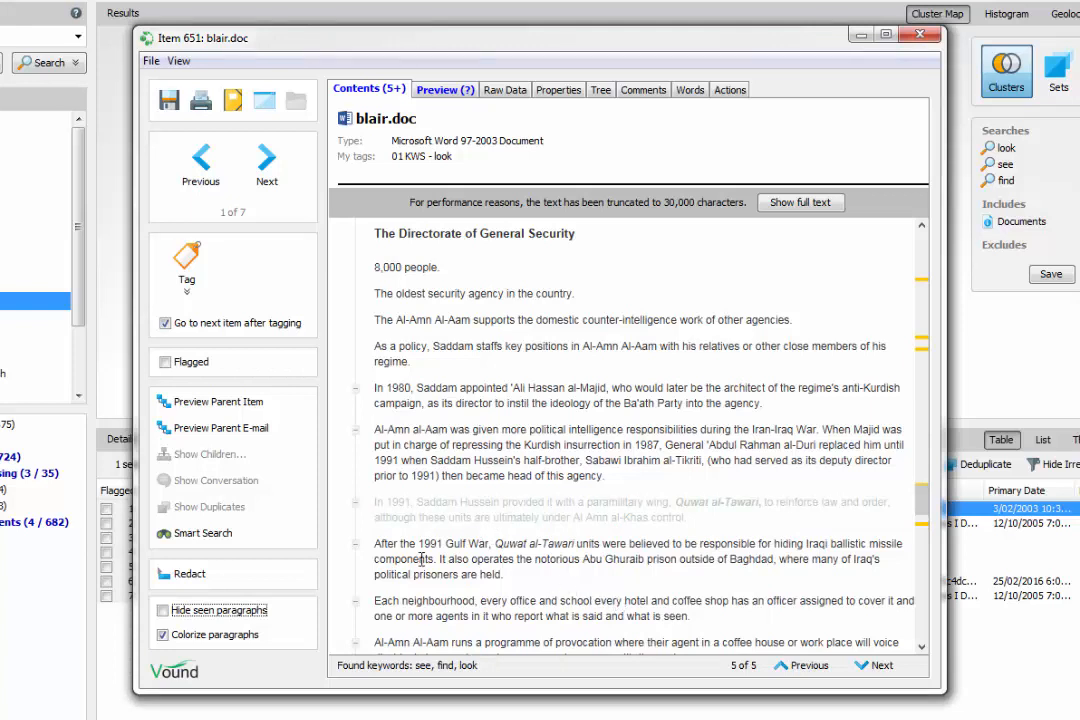
left_click(242, 617)
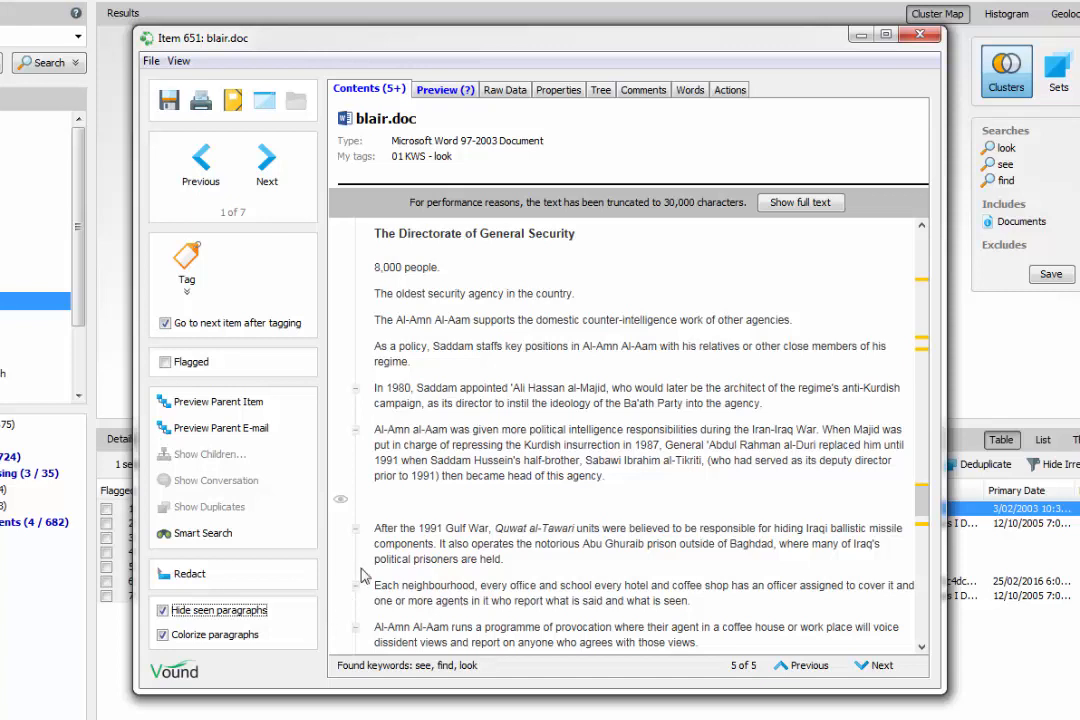
- Exclude the paragraph beginning "Each neighbourhood" from keyword search
right_click(420, 590)
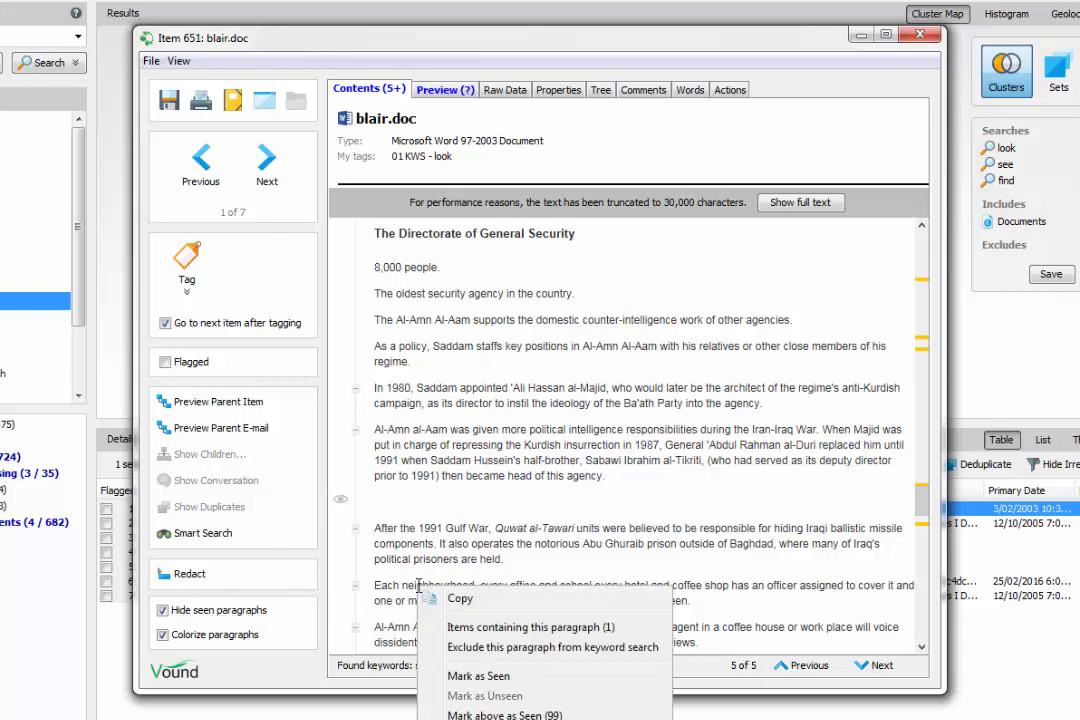
left_click(580, 648)
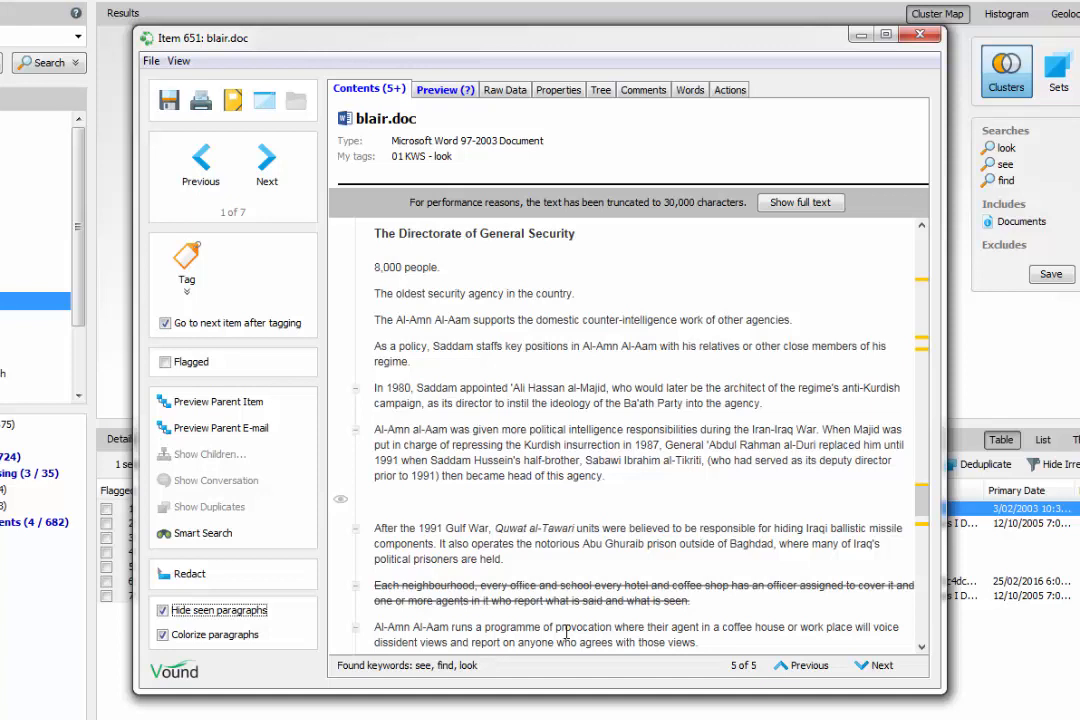
- Step through the keyword matches in the page preview of blair.doc as far as page 11, and review the document's properties
left_click(445, 91)
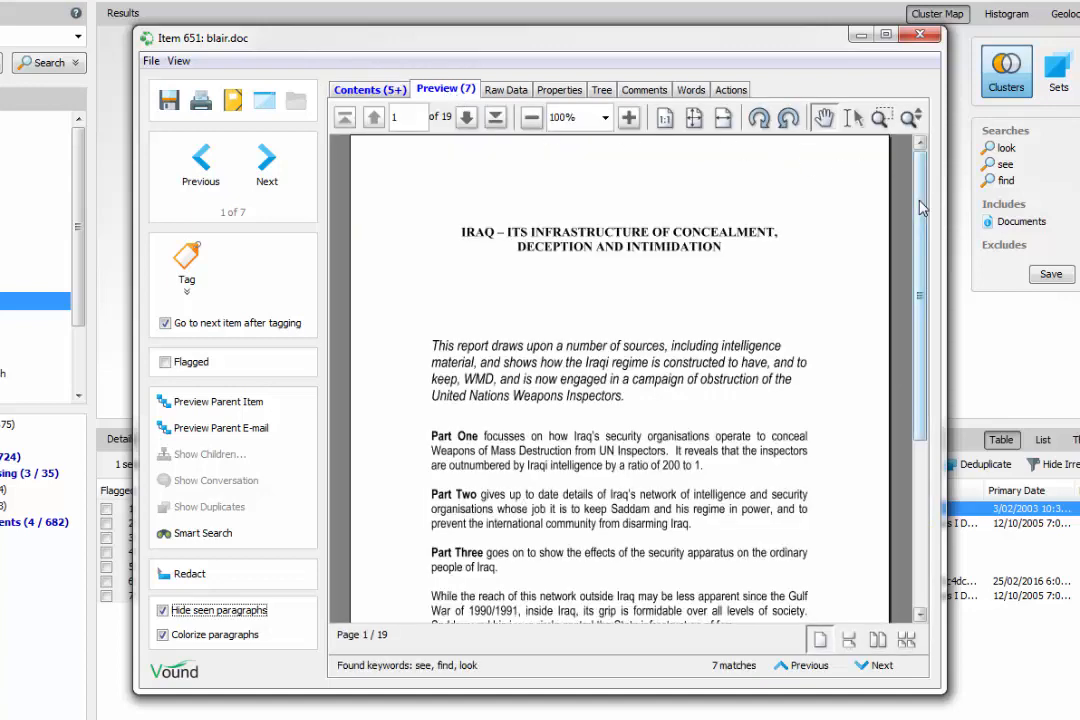
left_click(880, 665)
left_click(892, 669)
left_click(892, 669)
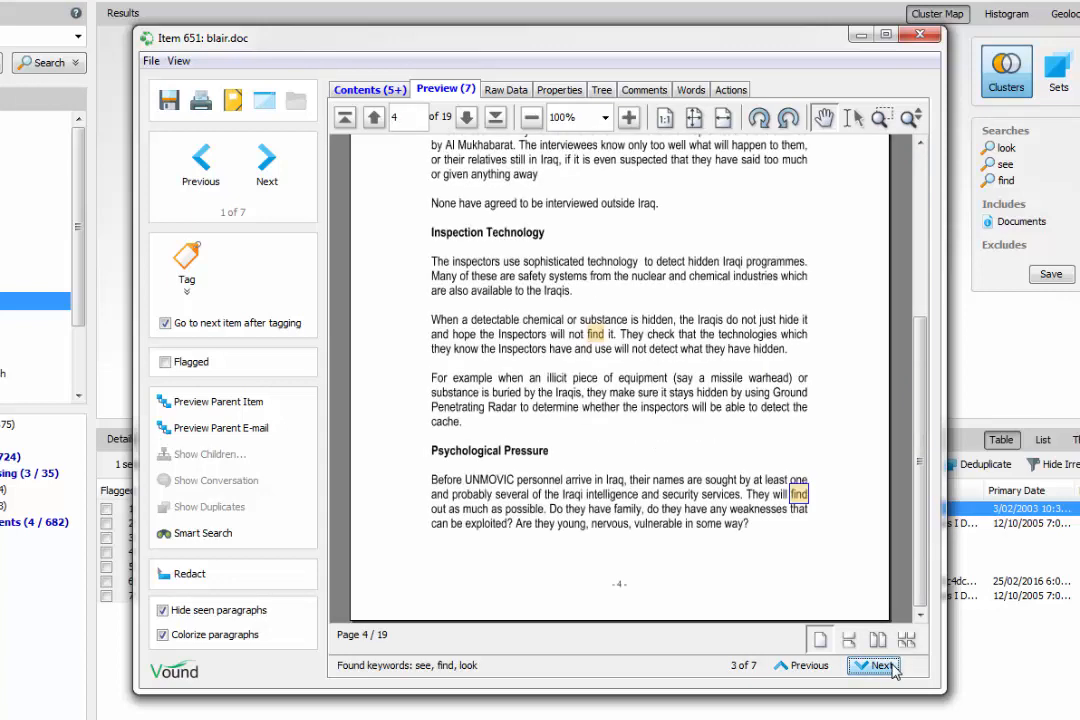
left_click(888, 667)
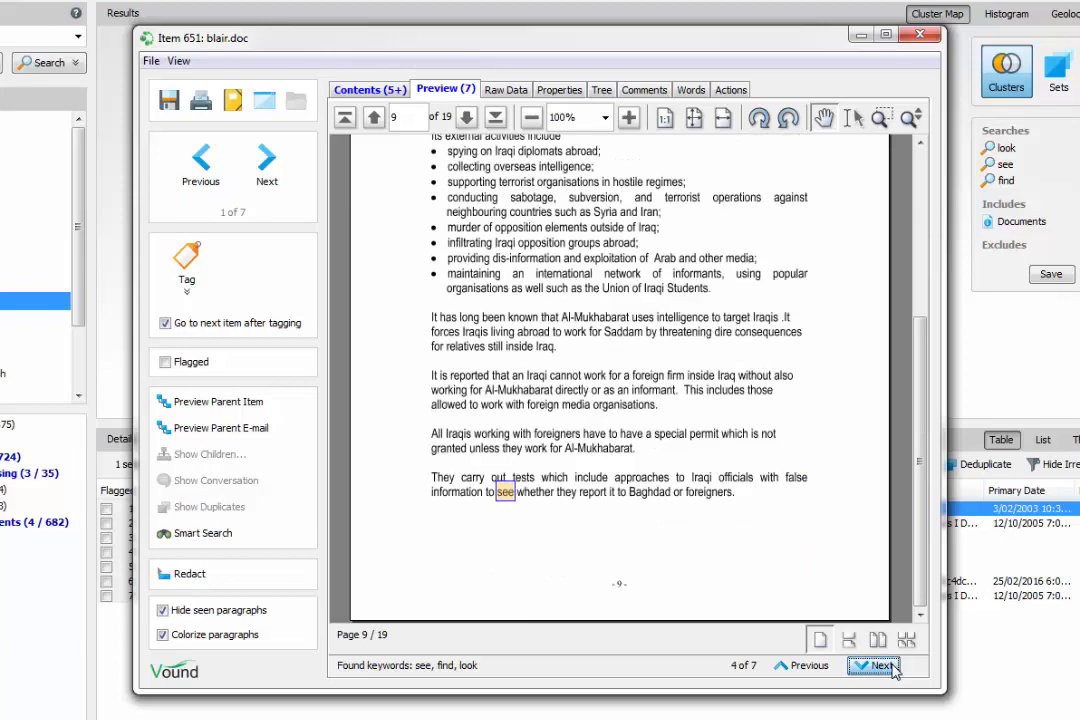
left_click(887, 667)
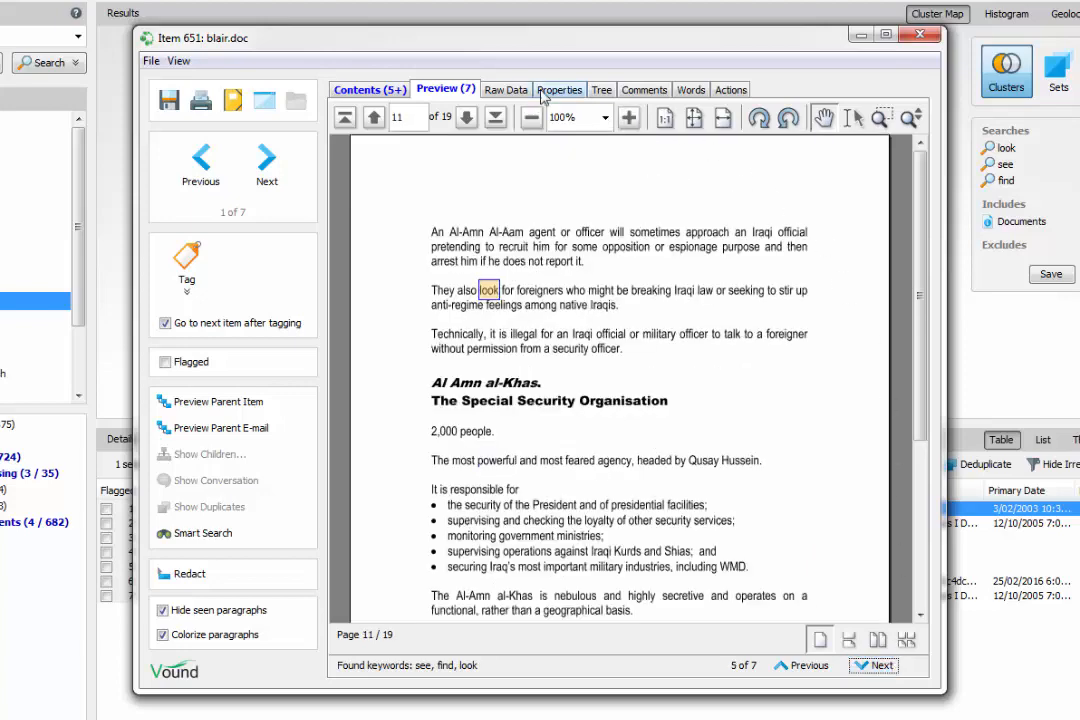
left_click(557, 91)
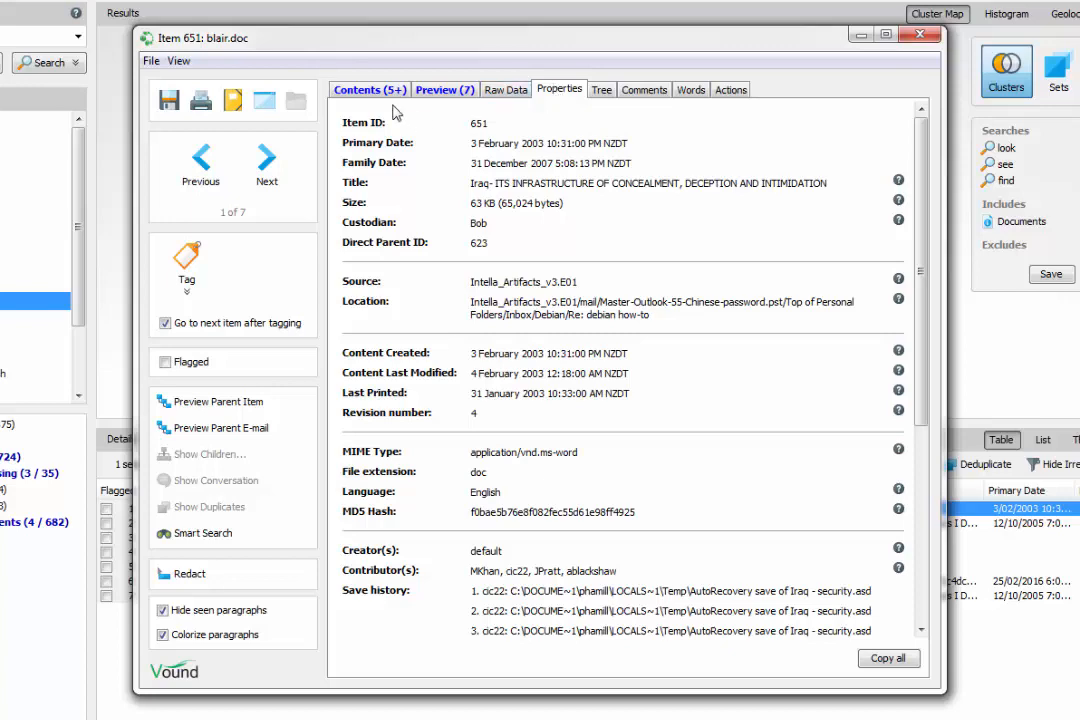
left_click(366, 91)
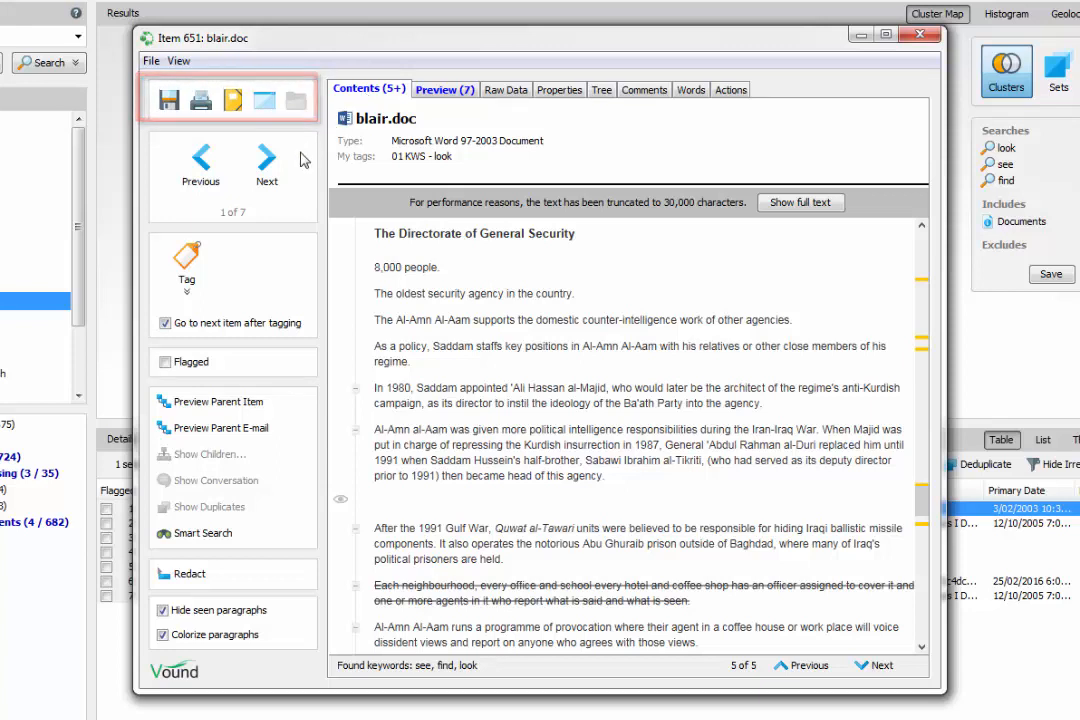
- Browse two items forward through the results and return to blair.doc
left_click(278, 175)
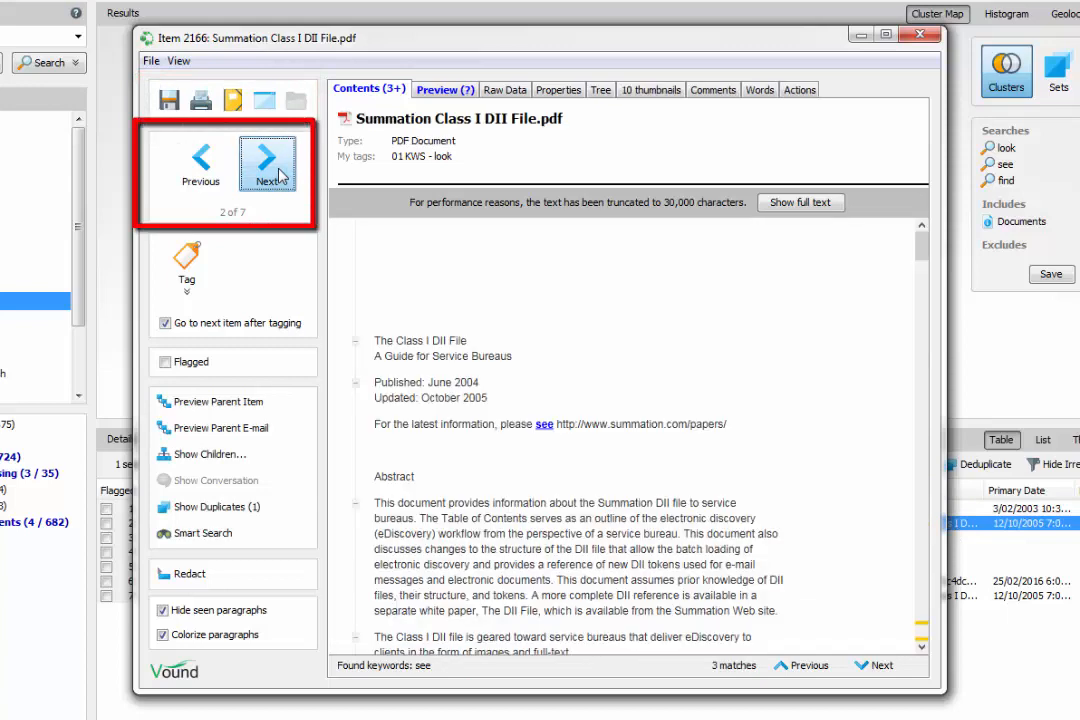
left_click(275, 175)
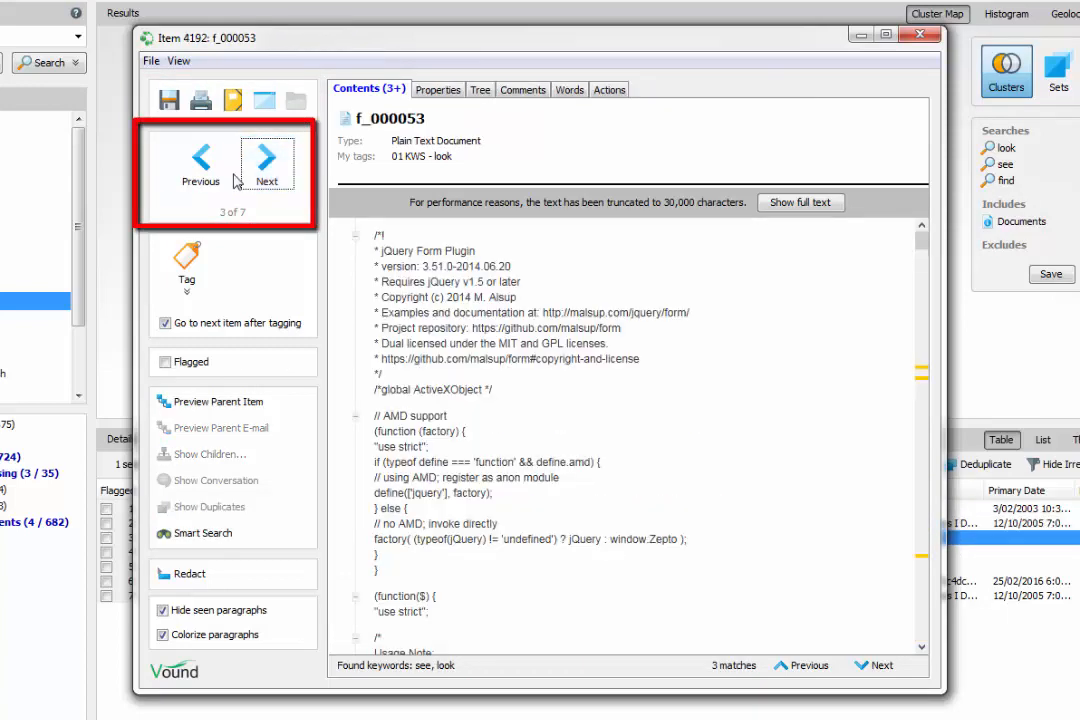
left_click(213, 177)
left_click(220, 180)
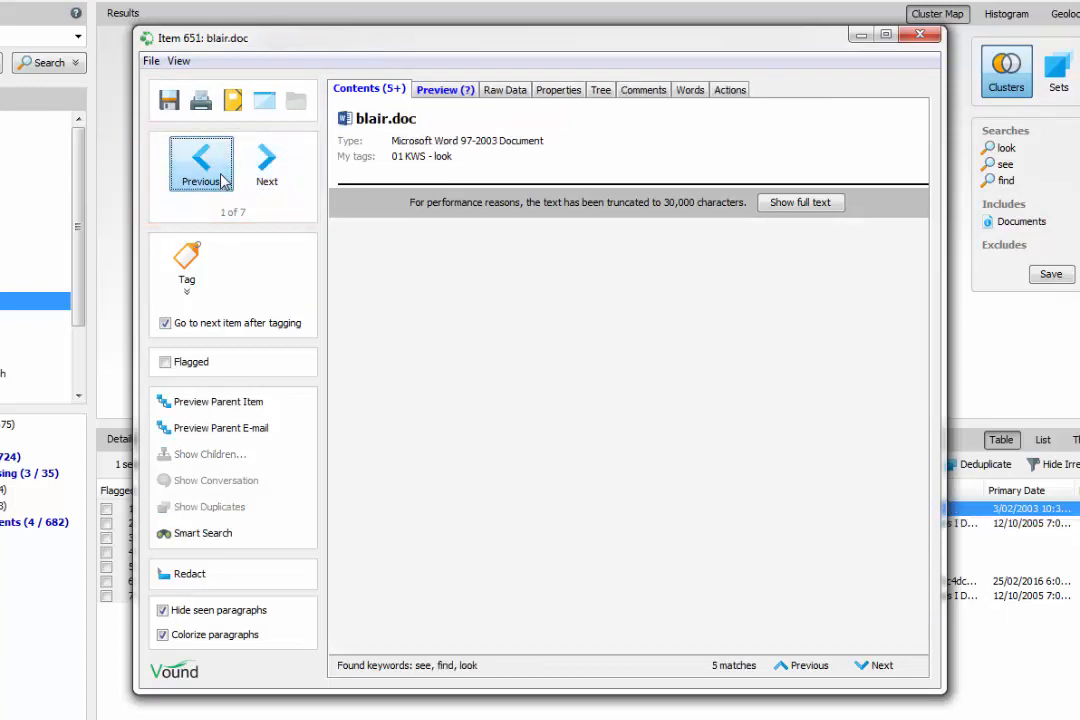
- Create a tag named "02 - tag2" and apply it to blair.doc
left_click(187, 262)
left_click(239, 338)
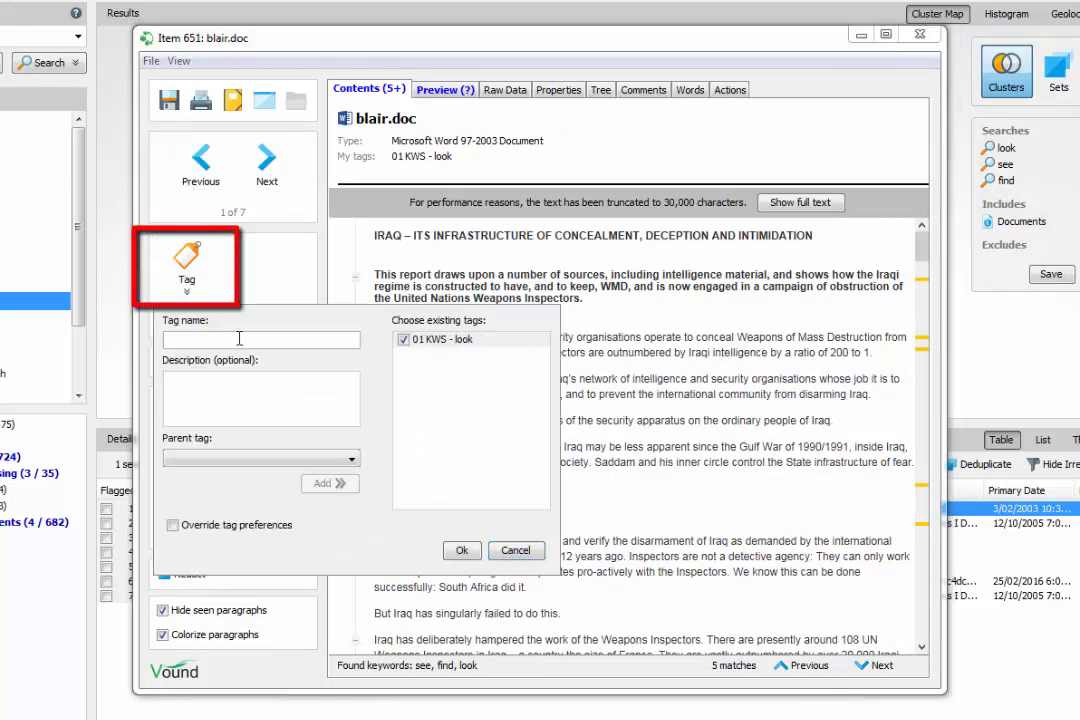
type("02 -")
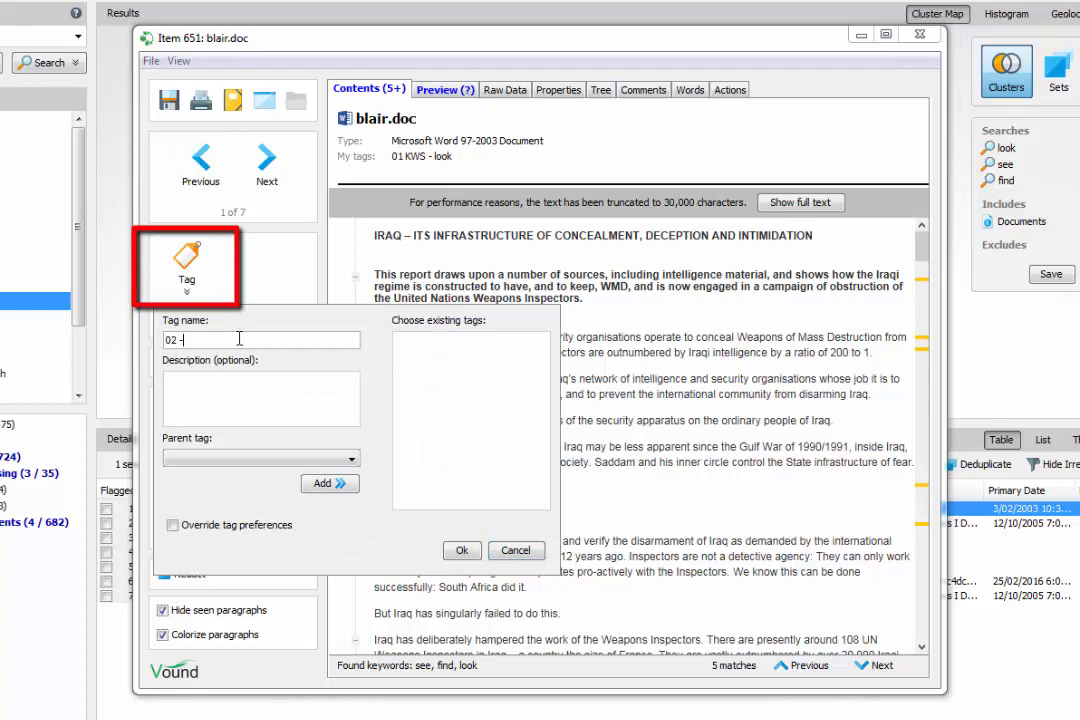
type(" tag2")
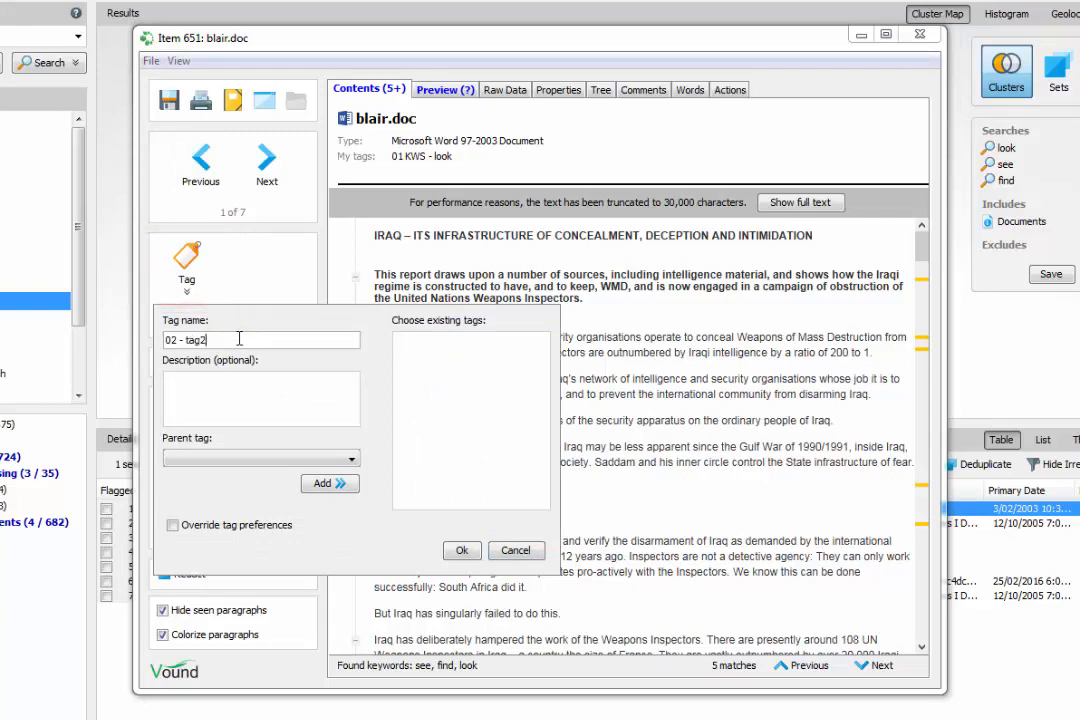
key("Return")
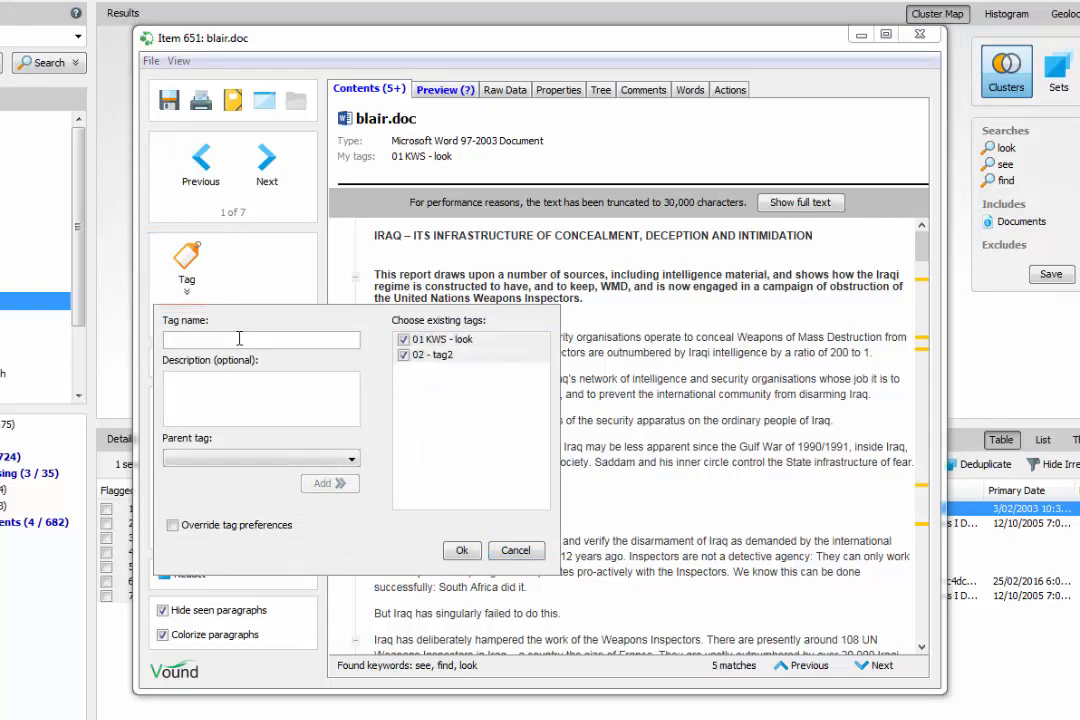
left_click(462, 550)
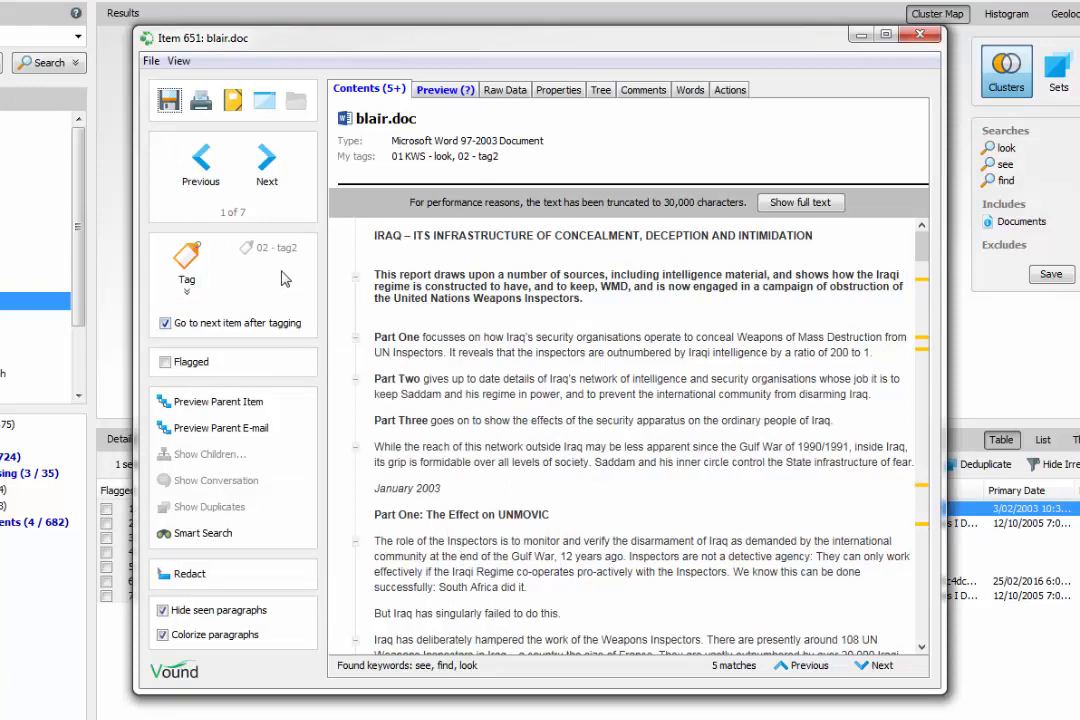
- Apply the tag "02 - tag2" to the items following blair.doc while advancing through the results
left_click(267, 165)
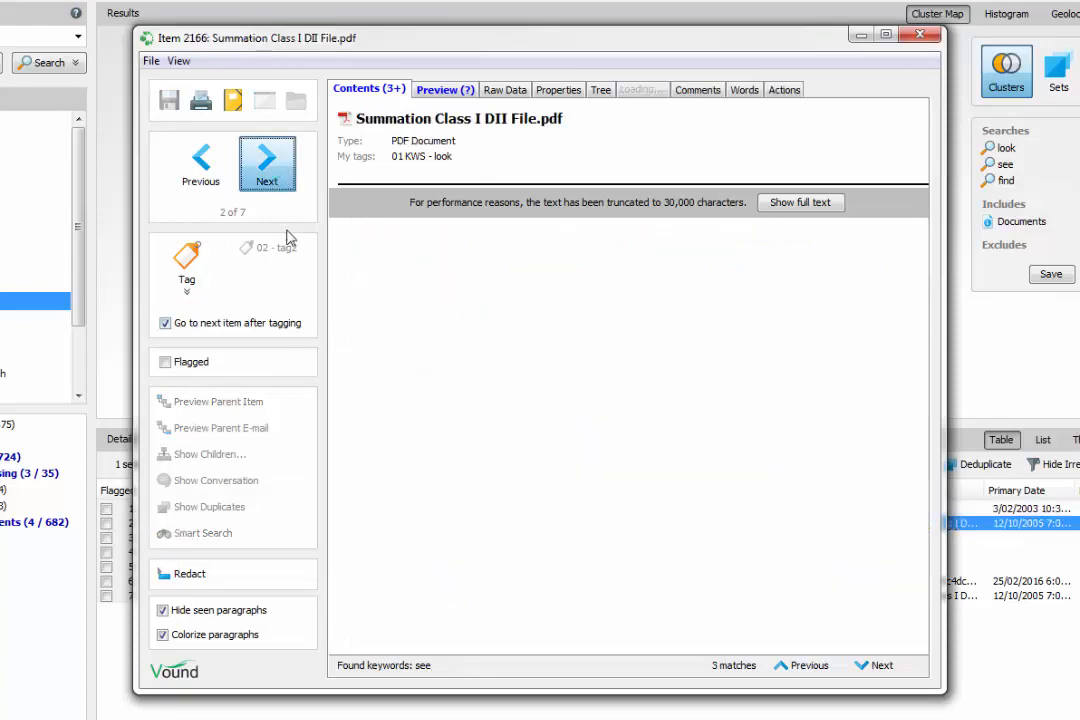
left_click(276, 247)
left_click(267, 165)
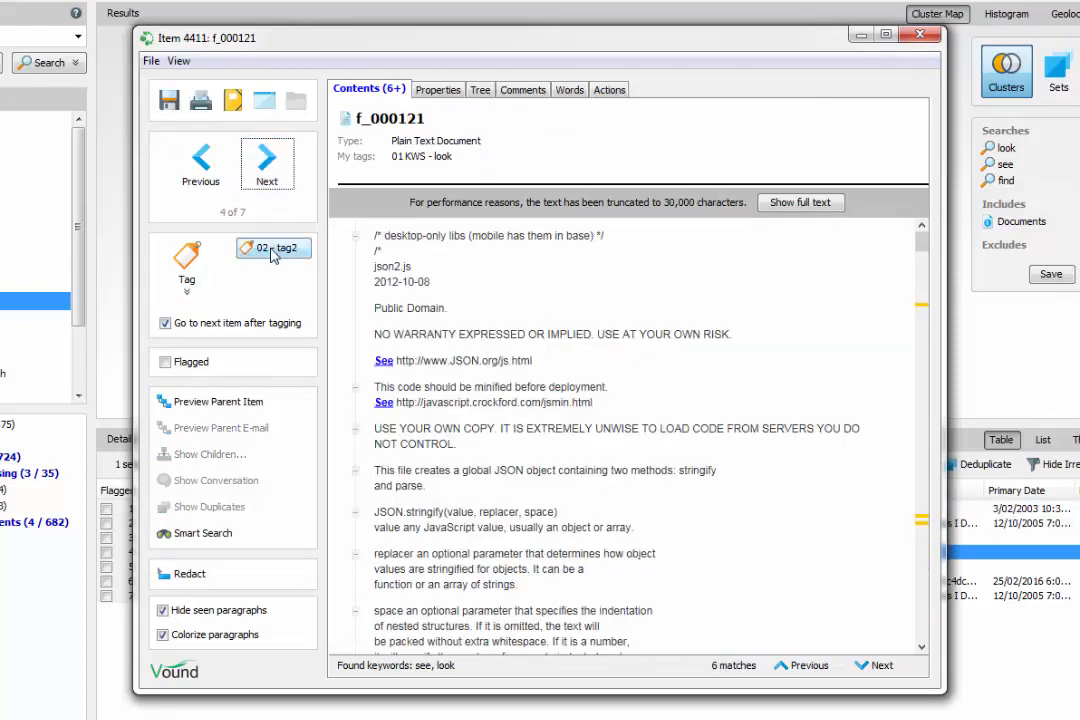
left_click(276, 248)
left_click(276, 250)
left_click(276, 250)
- Start redacting blair.doc, blacking out the first keyword match and all remaining matches of see, find and look
left_click(200, 574)
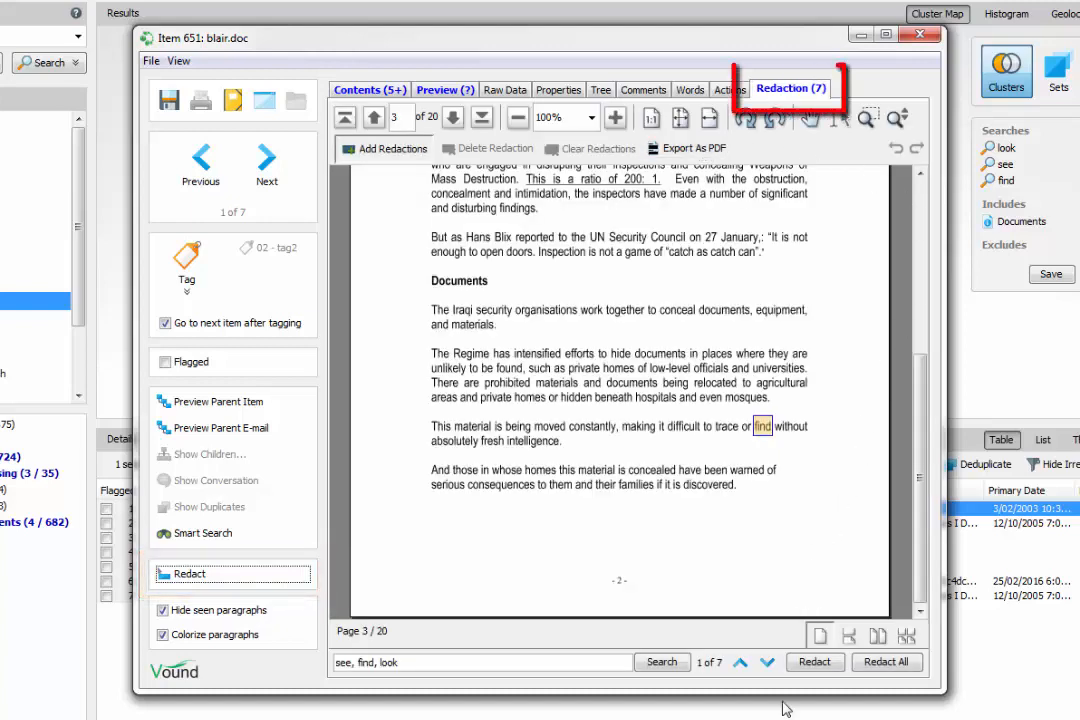
left_click(808, 666)
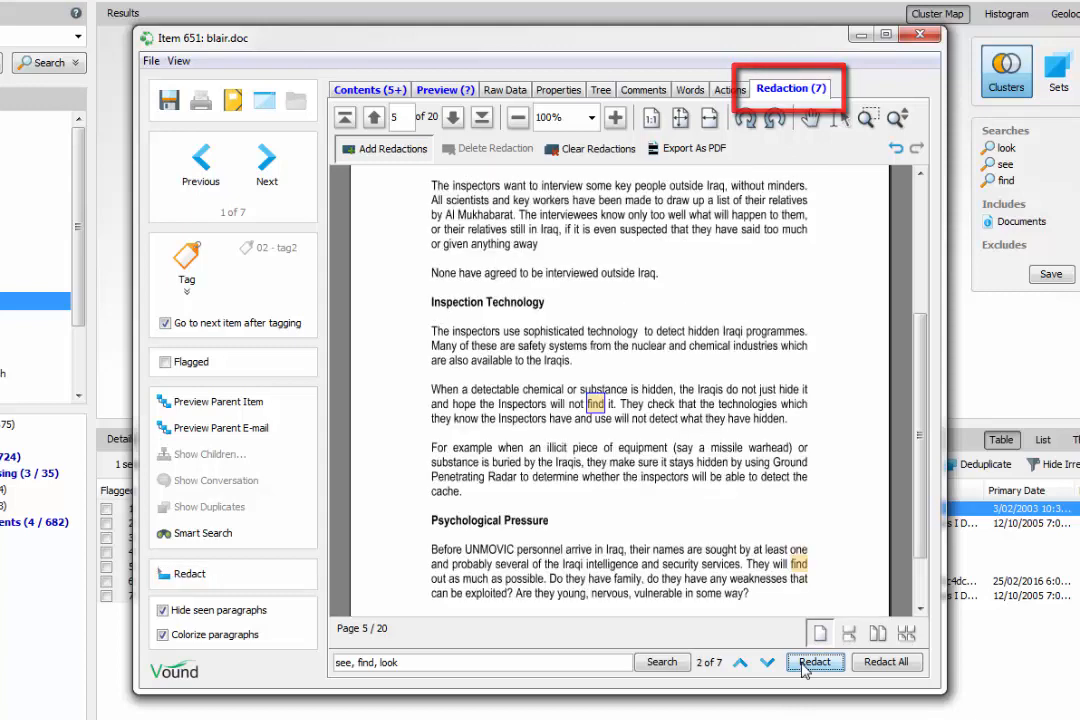
left_click(868, 663)
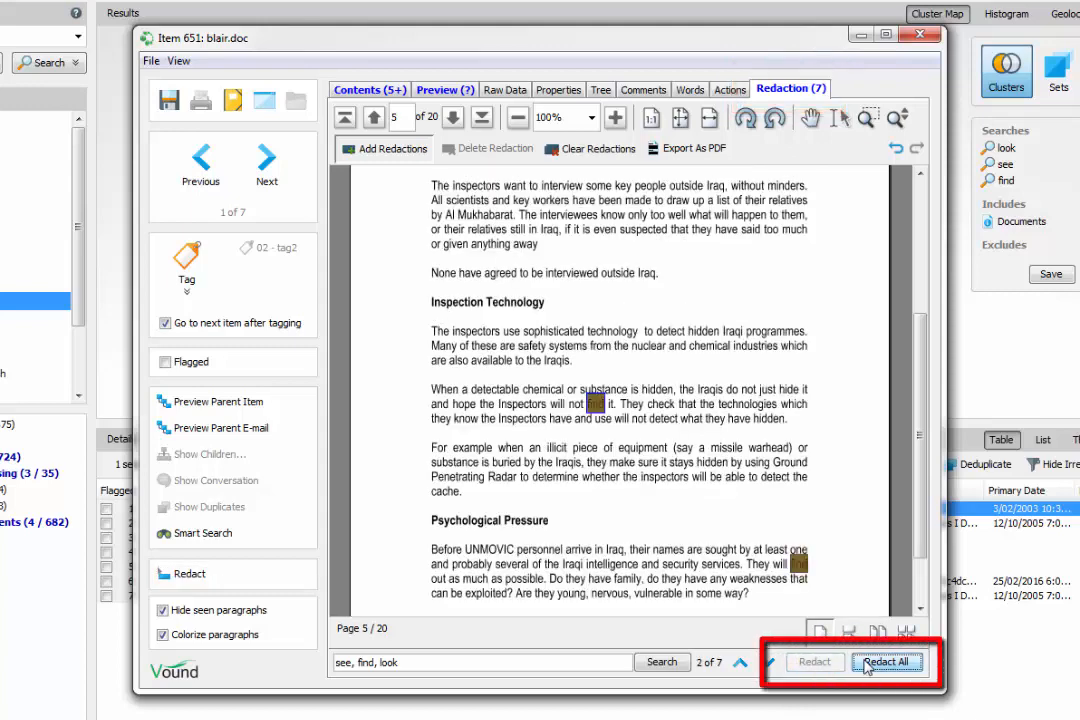
- Add "is" to the redaction search terms, search blair.doc again and redact every match
left_click(531, 662)
type(", is")
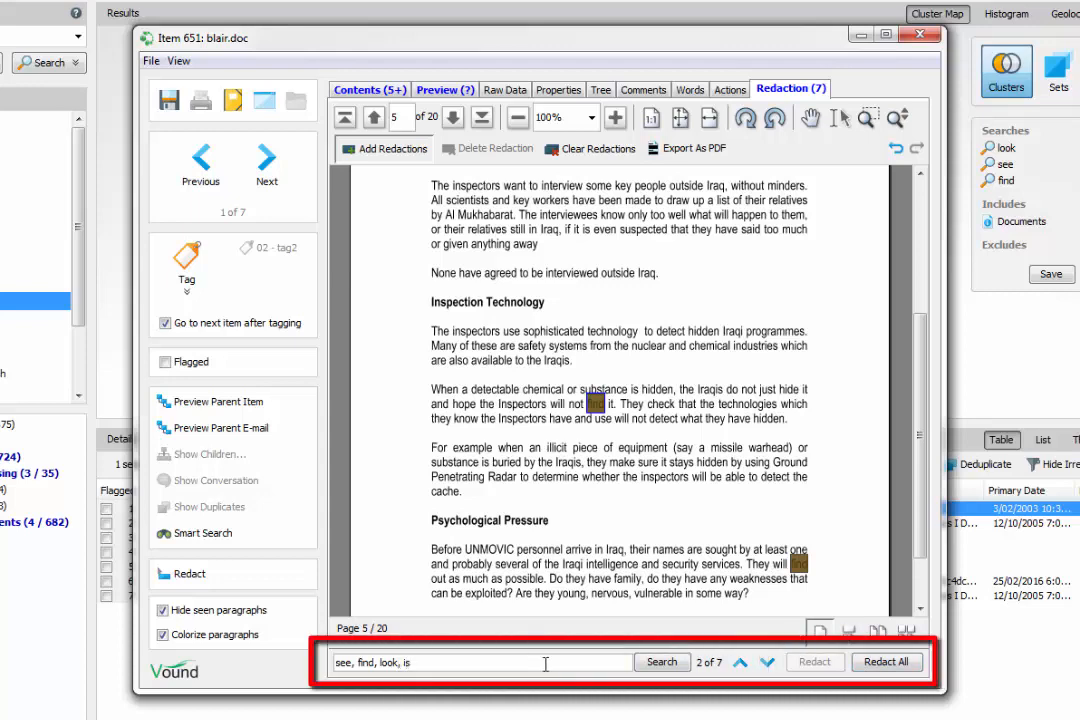
left_click(666, 664)
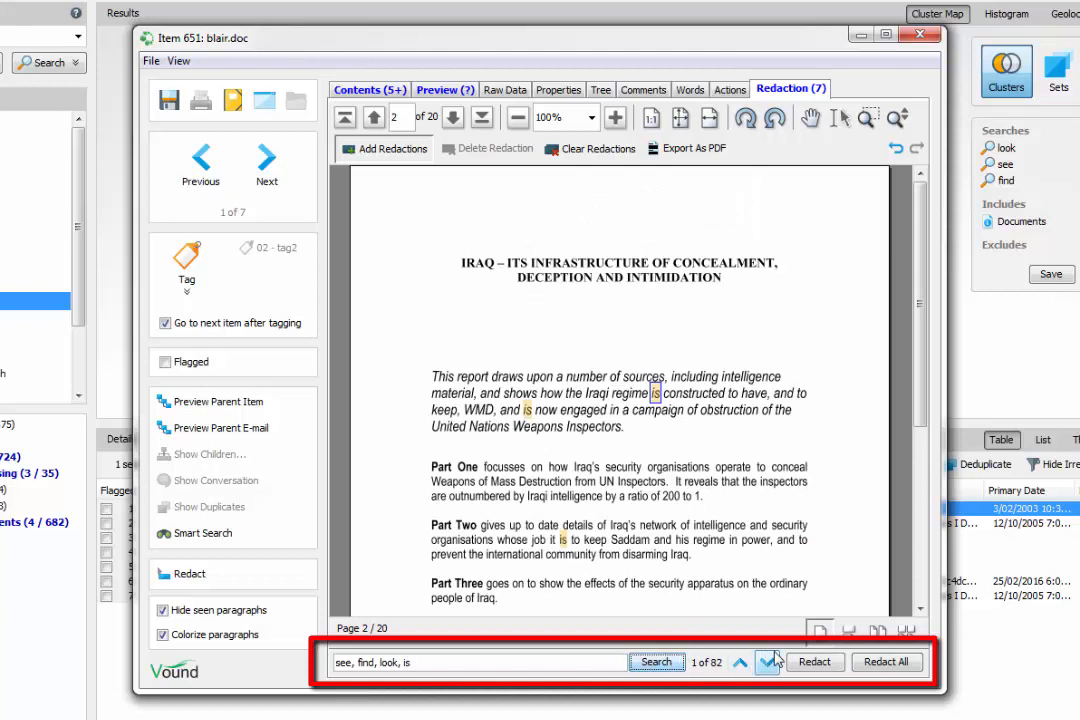
left_click(868, 665)
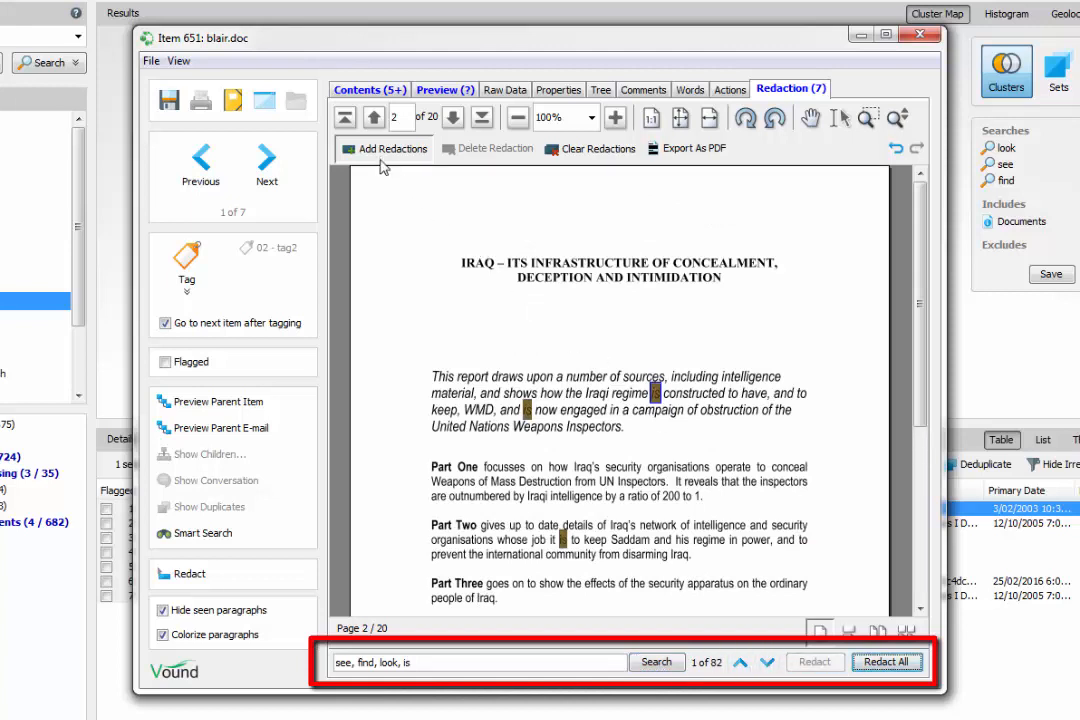
- Draw a manual redaction box over the italic introductory paragraph on page 2 of blair.doc
left_click(385, 150)
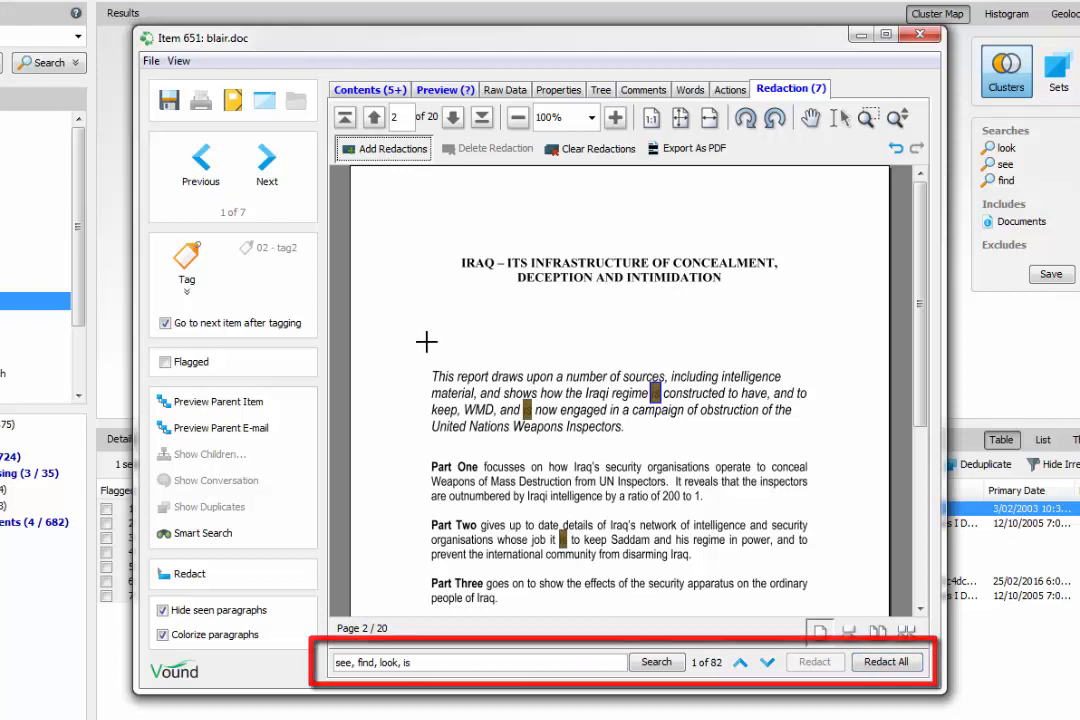
left_click_drag(408, 345, 835, 452)
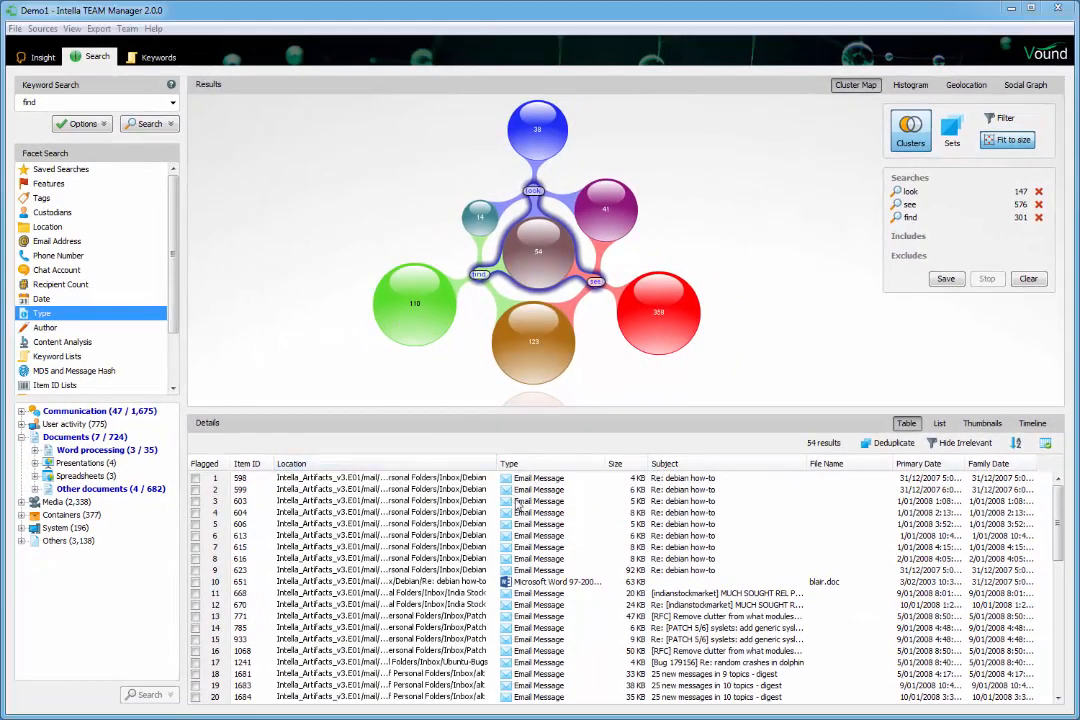
- Select the consecutive results from item 603 through item 771 in the details table
left_click(519, 501)
left_click(536, 616, "shift")
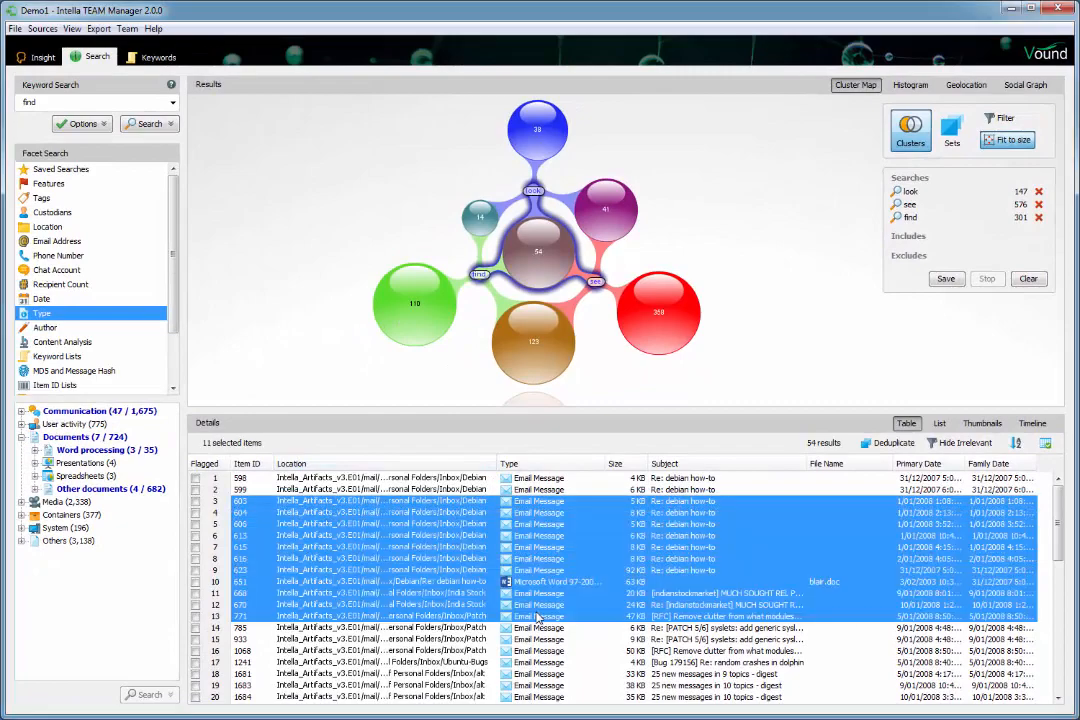
right_click(536, 616)
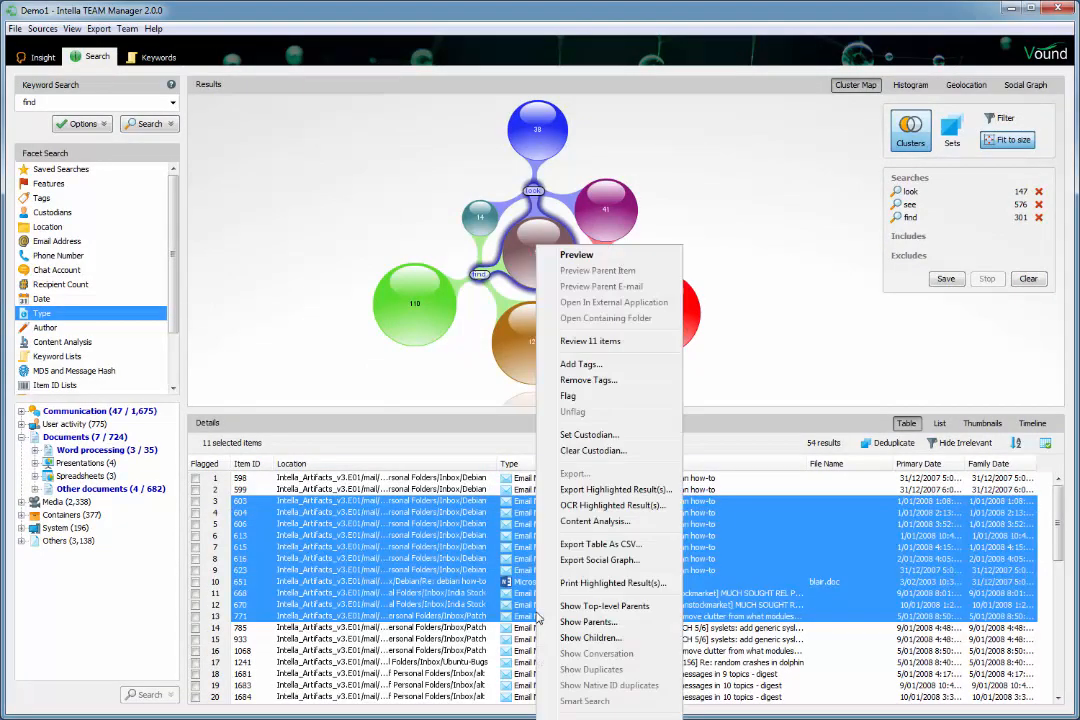
left_click(588, 490)
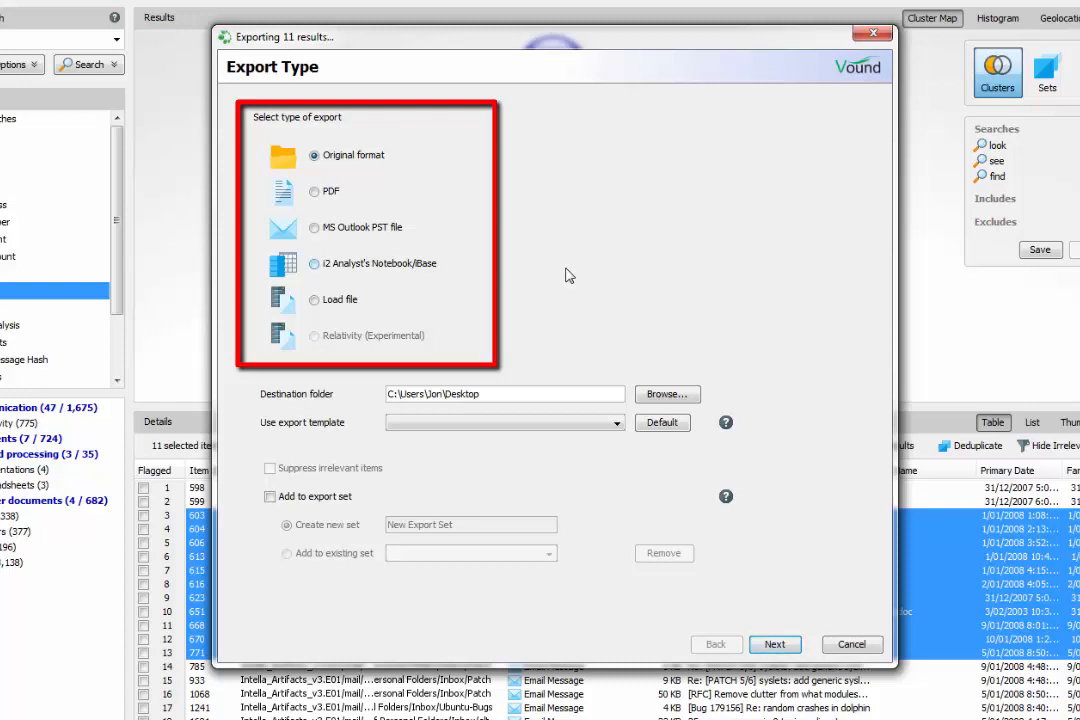
left_click(851, 644)
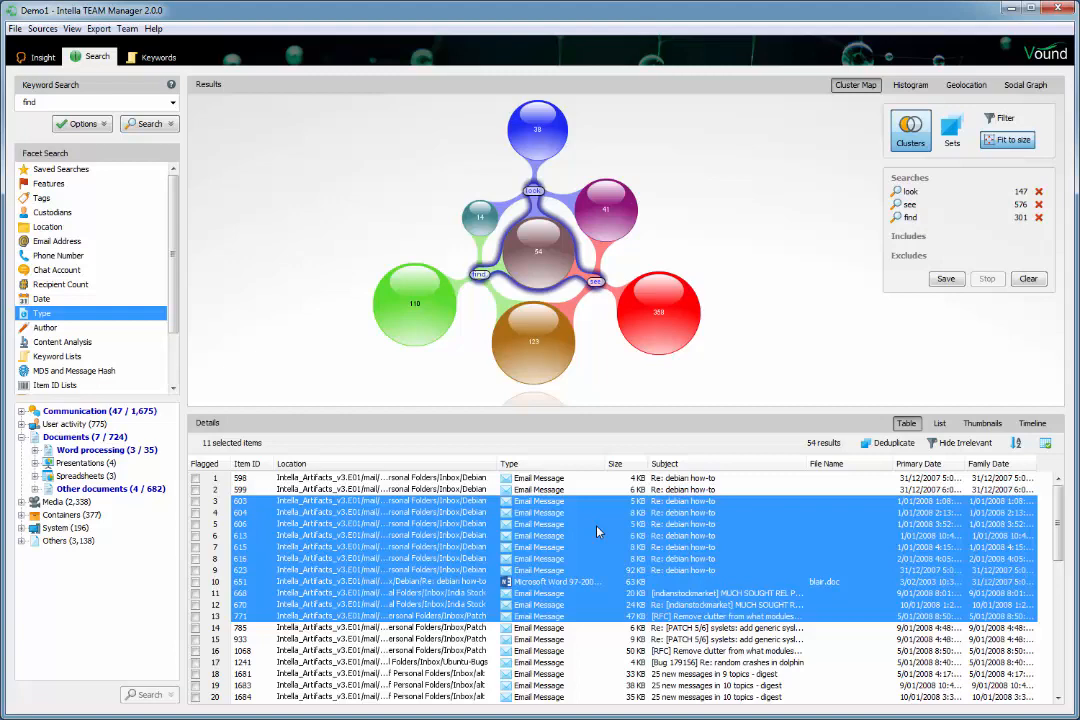
- Begin exporting the highlighted results as PDF, with a test1 subfolder of the Desktop as the destination
right_click(597, 531)
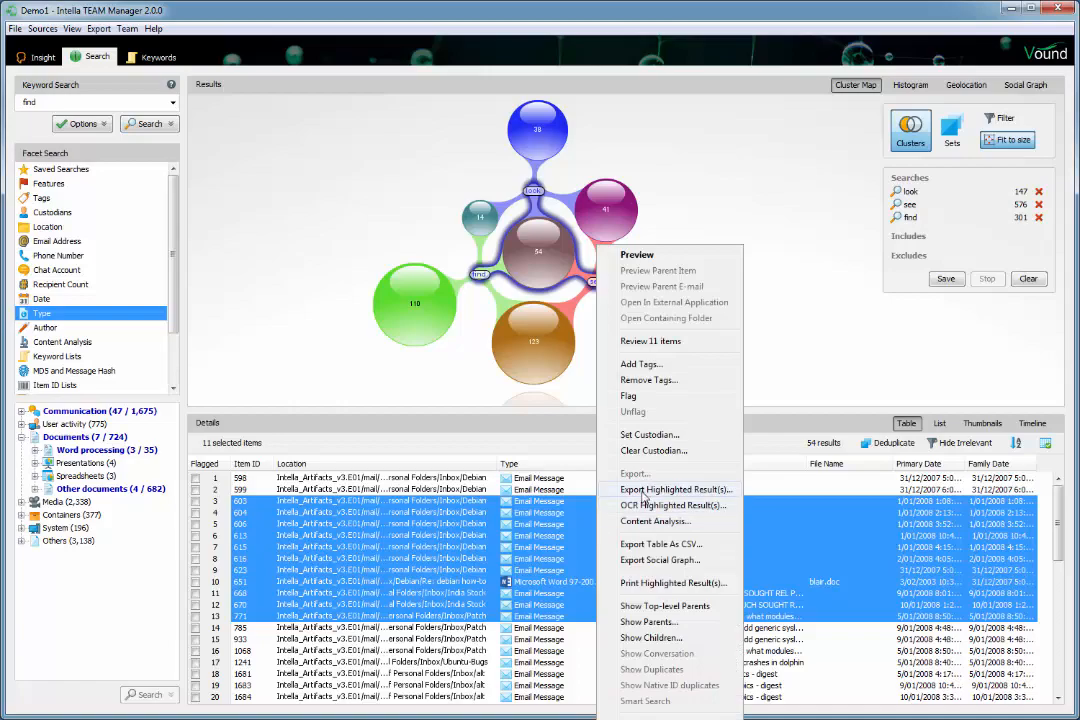
left_click(650, 489)
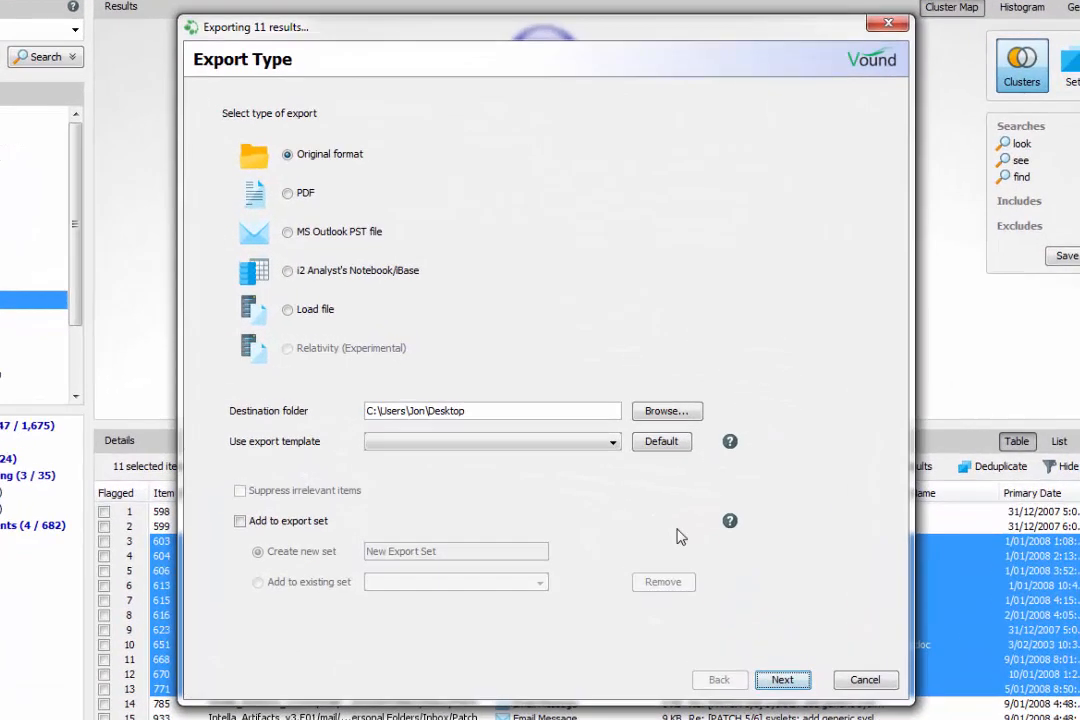
left_click(291, 195)
left_click(482, 411)
type("\\")
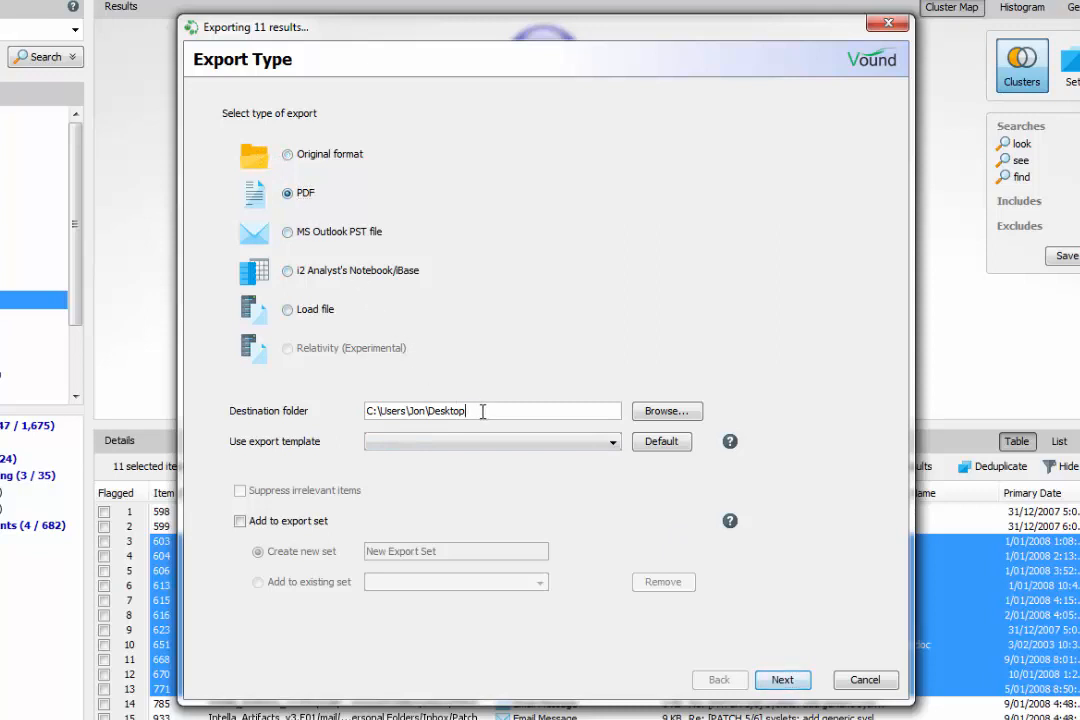
type("test1")
left_click(786, 680)
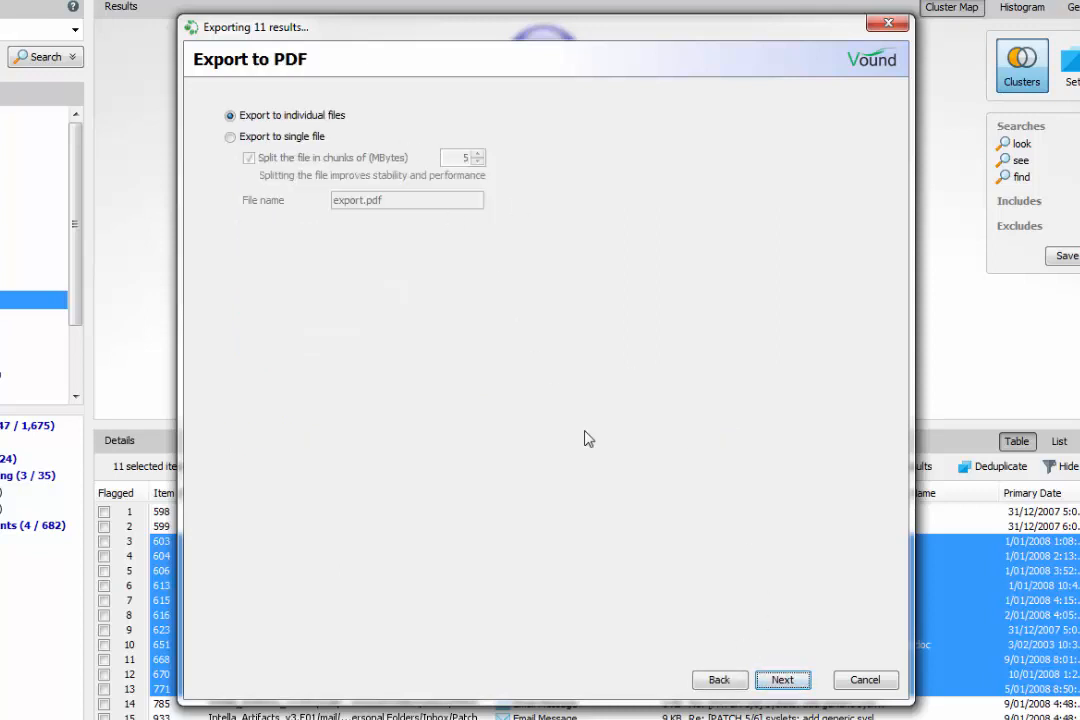
- Accept individual PDF files, filename-or-subject naming in one folder, and the default PDF rendering options with item metadata included
left_click(782, 683)
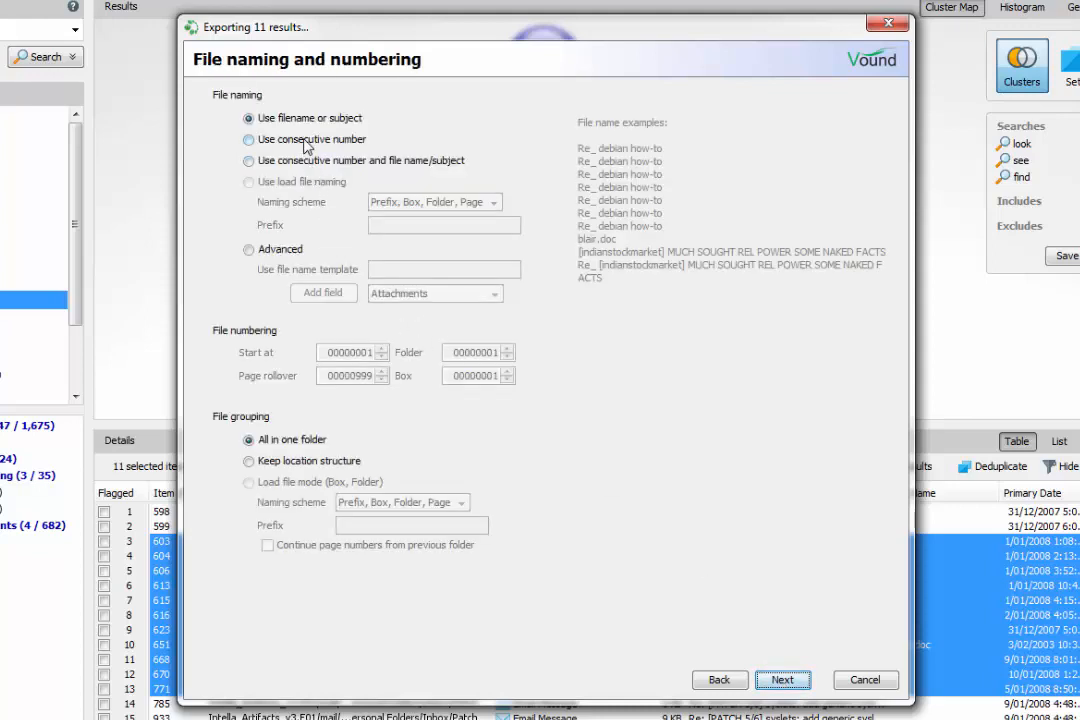
left_click(774, 681)
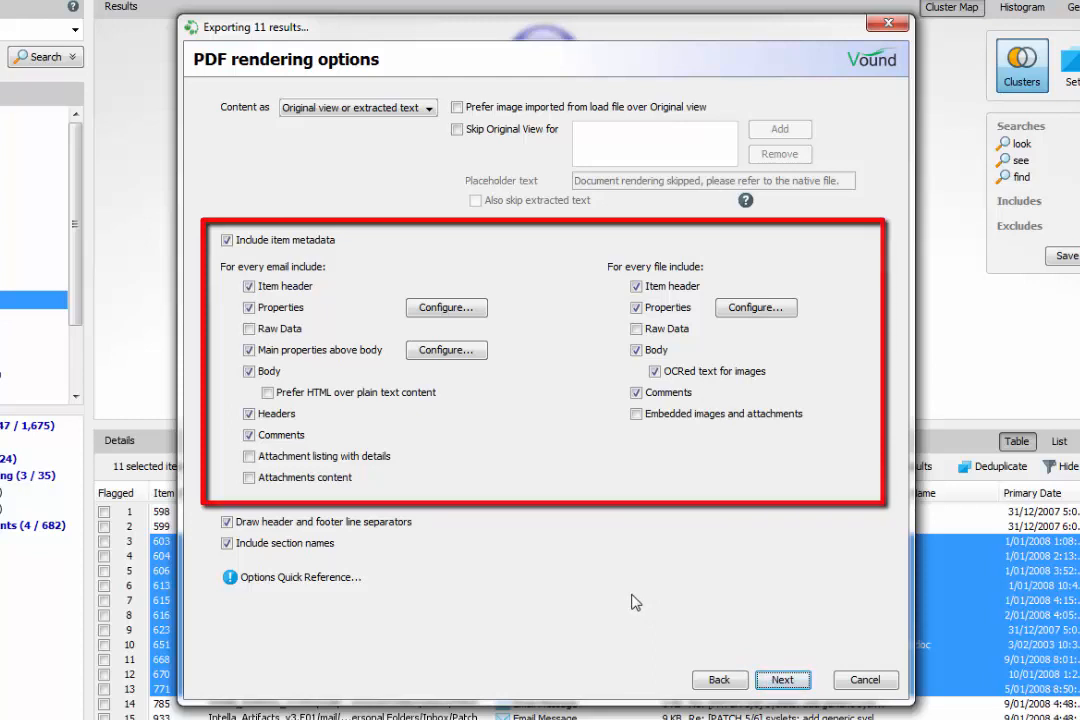
left_click(778, 680)
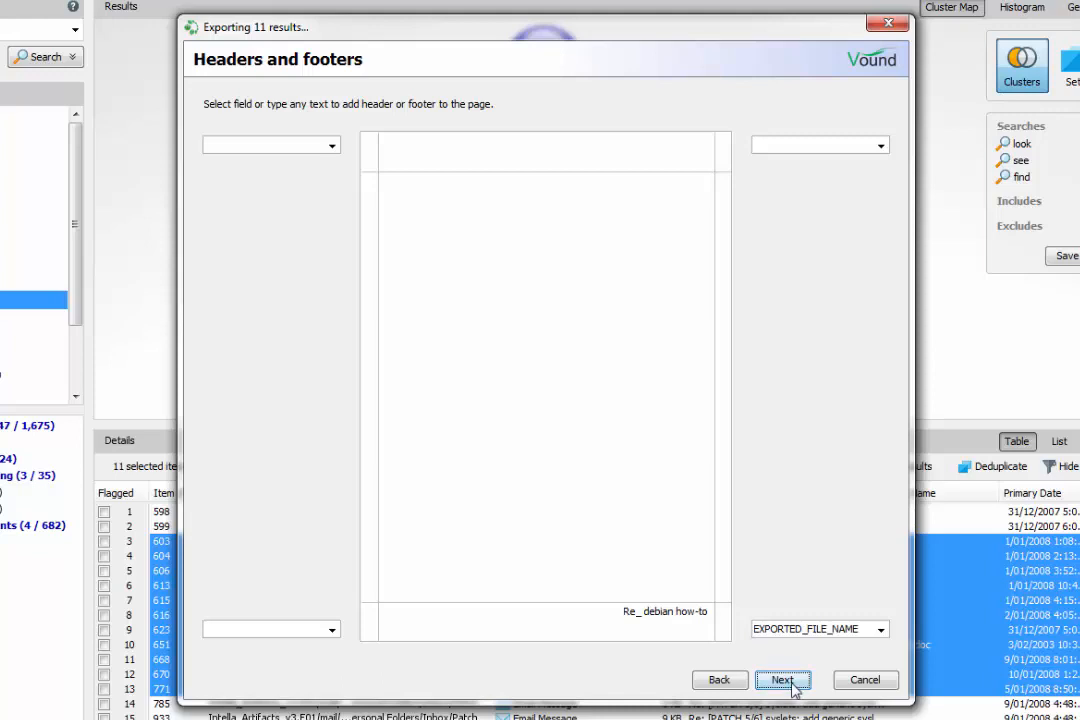
- Accept the default headers and footers and the use of redacted images, and add a CSV report in the default item order
left_click(792, 683)
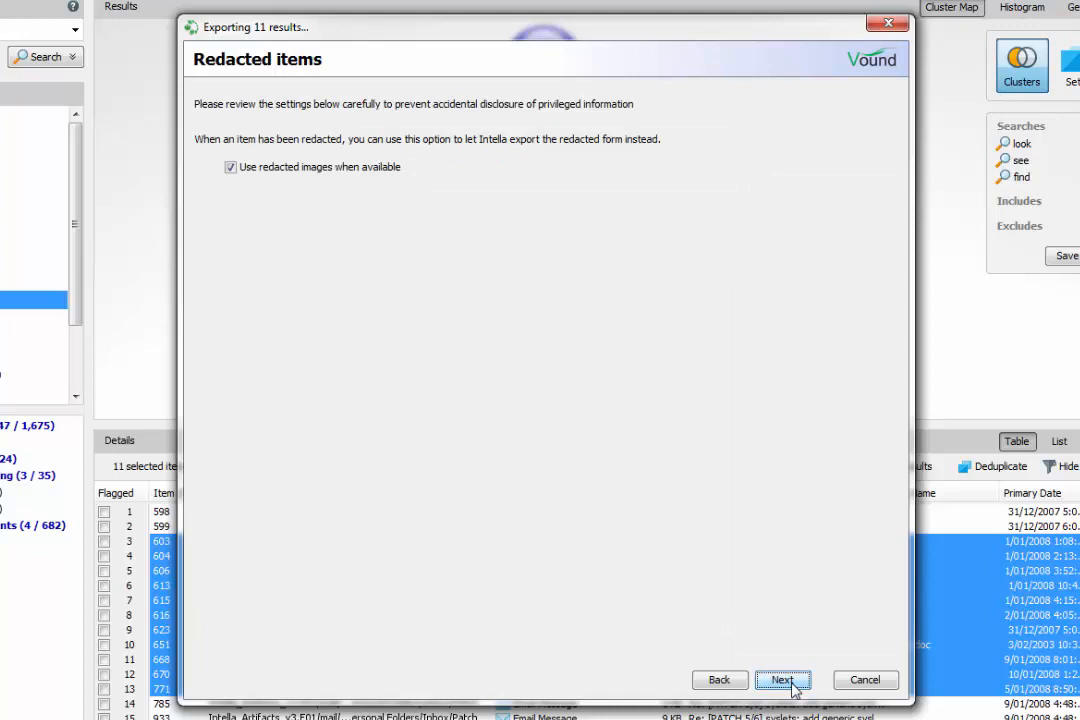
left_click(782, 680)
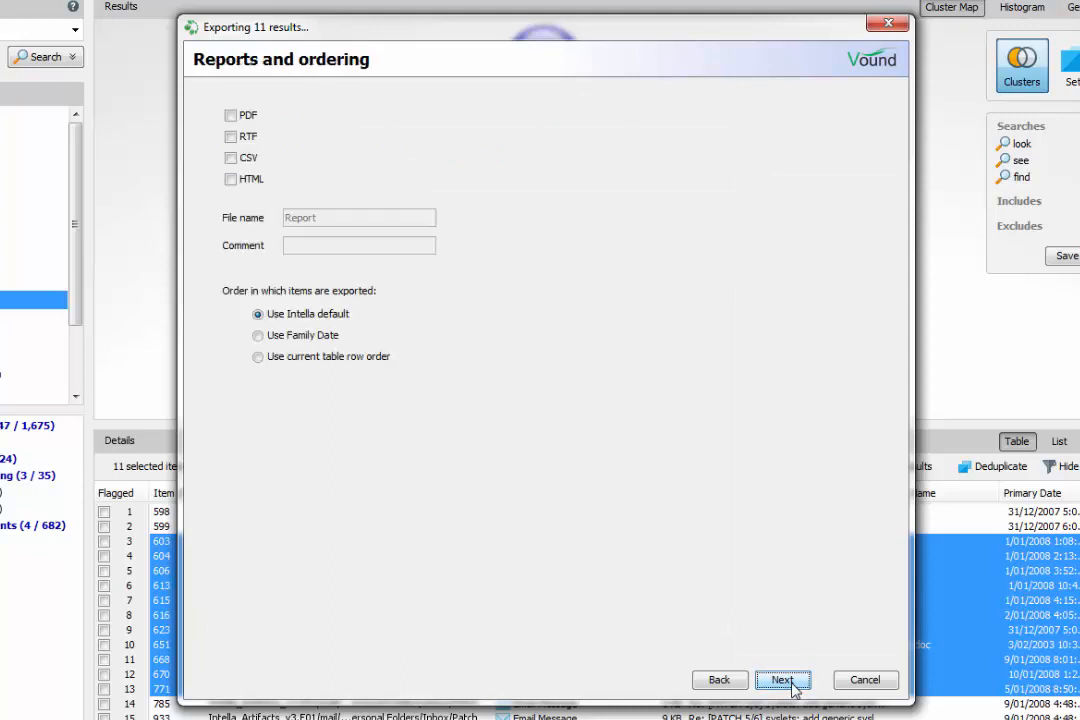
left_click(231, 158)
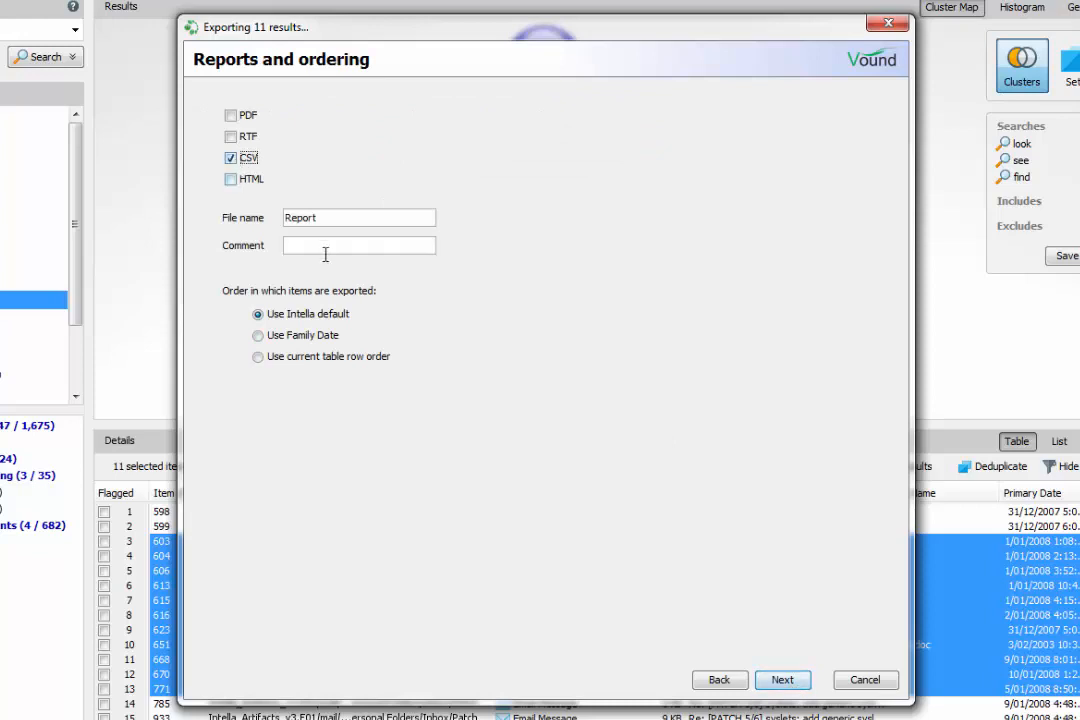
left_click(781, 681)
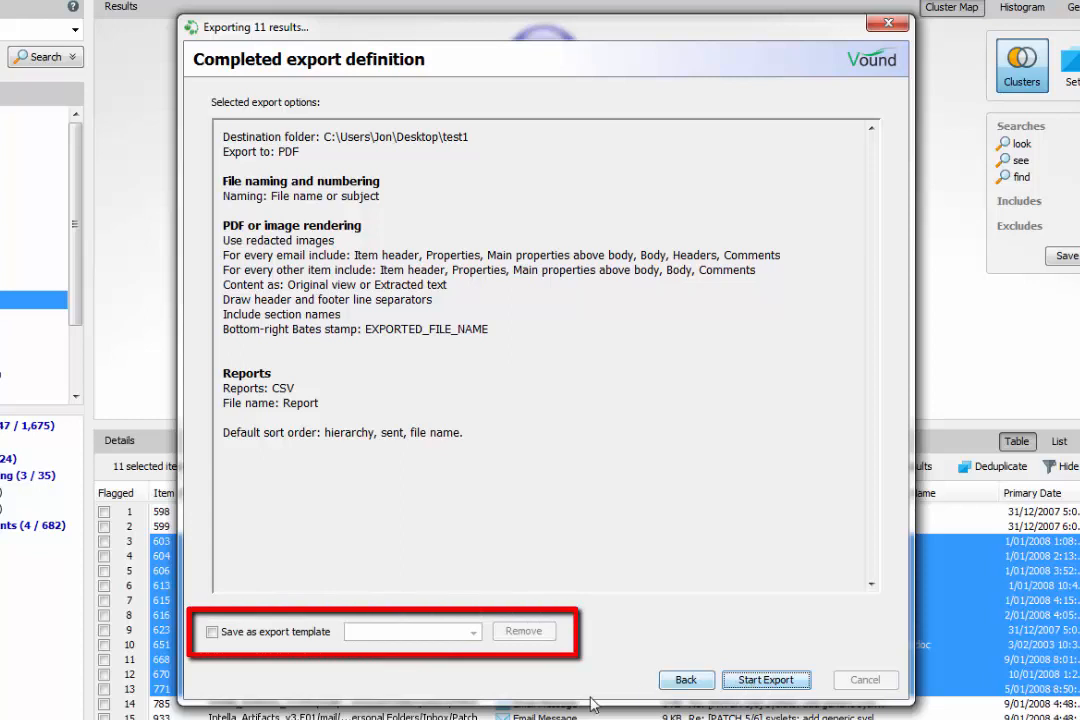
- Save the export settings as a template named "Export temp1" and start the export
left_click(212, 632)
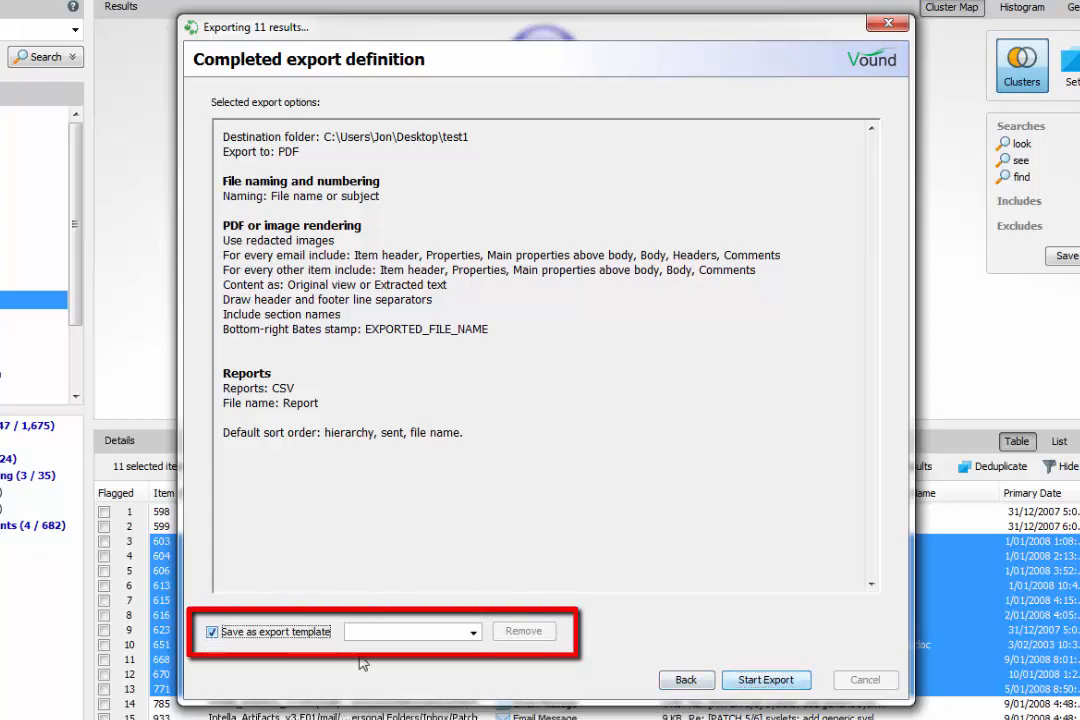
left_click(367, 632)
type("Export temp1")
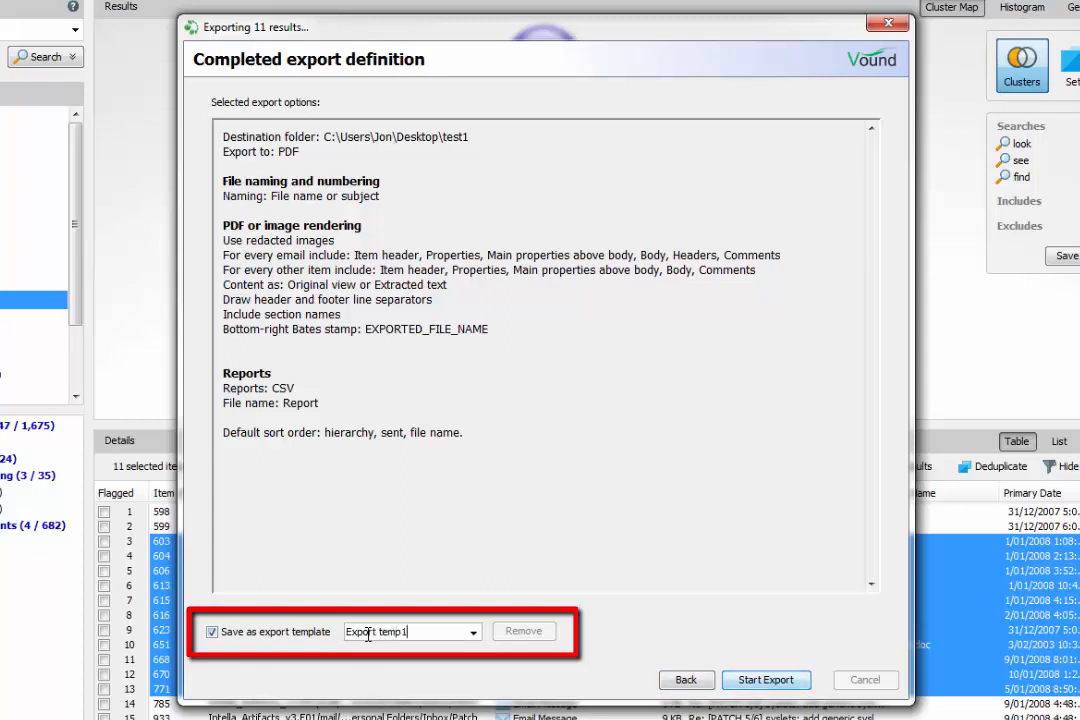
left_click(745, 679)
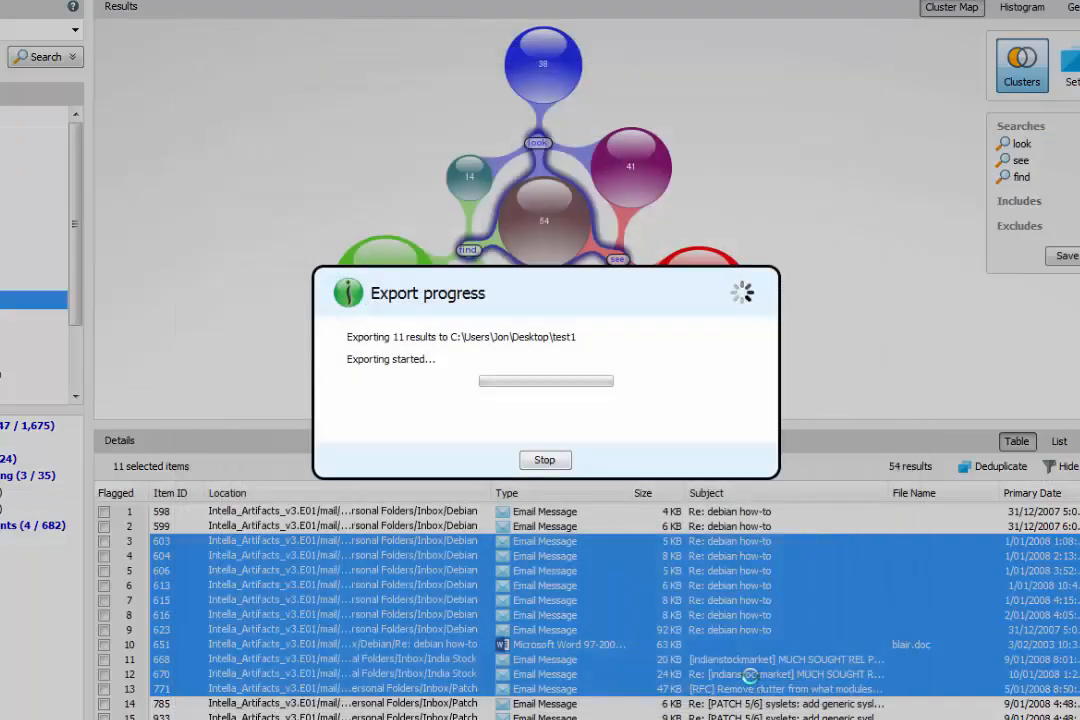